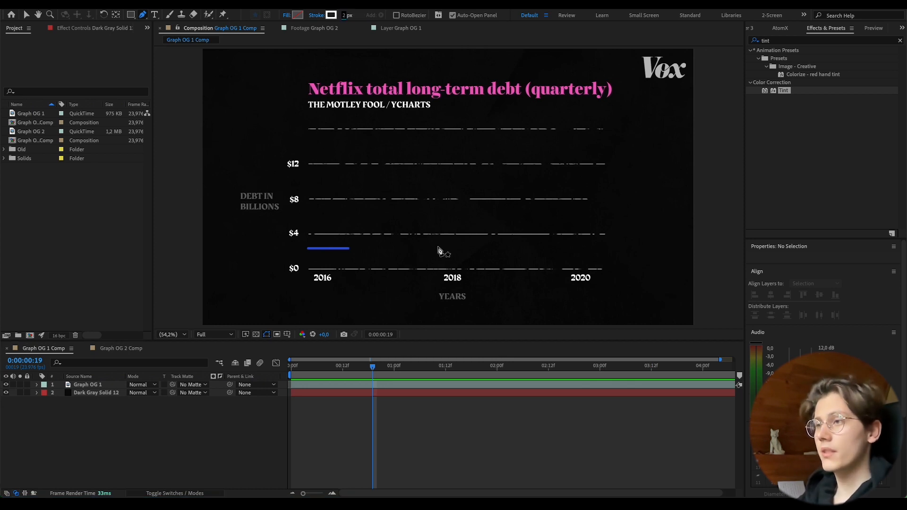
Draw a straight horizontal 2 px white line along the $0 gridline, extending past both sides of the composition.
{"action": "key", "text": "/"}
{"action": "mouse_move", "coordinate": [358, 288]}
{"action": "left_mouse_down"}
{"action": "mouse_move", "coordinate": [409, 215]}
{"action": "mouse_move", "coordinate": [538, 179]}
{"action": "left_mouse_up"}
{"action": "key", "text": "g"}
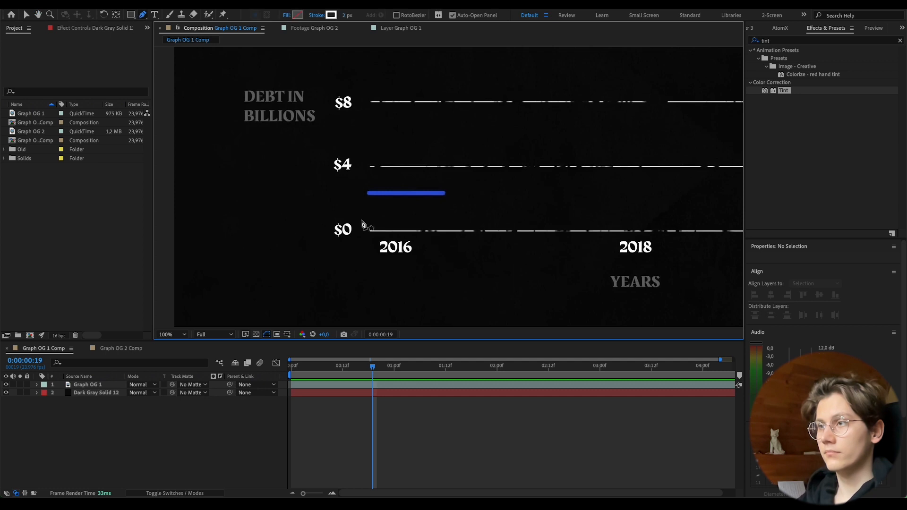
{"action": "left_click", "coordinate": [172, 240]}
{"action": "key", "text": "h"}
{"action": "left_click_drag", "start_coordinate": [570, 217], "coordinate": [277, 221]}
{"action": "left_click_drag", "start_coordinate": [542, 219], "coordinate": [456, 221]}
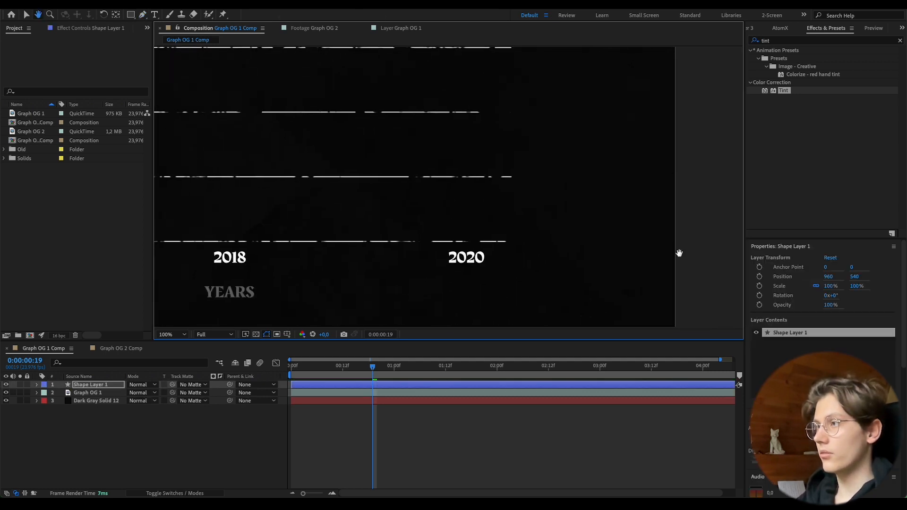
{"action": "key", "text": "g"}
{"action": "left_click", "coordinate": [690, 246]}
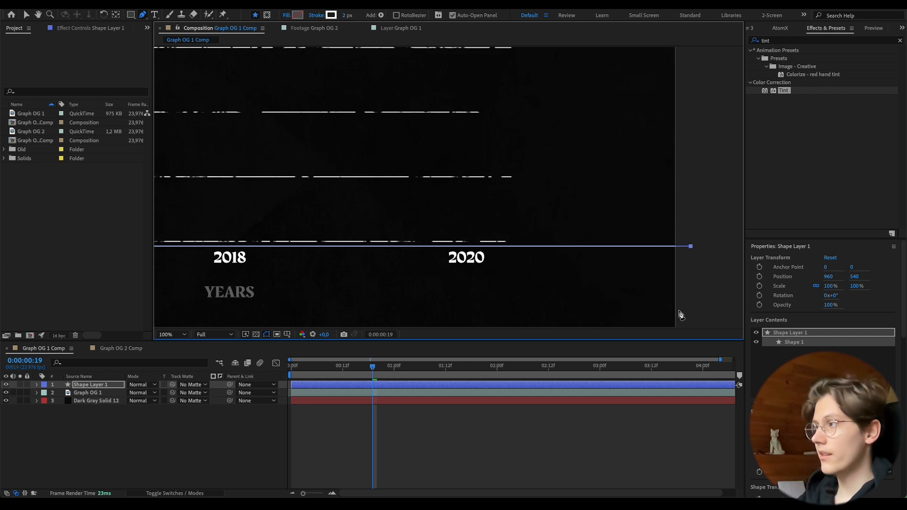
Move the new line up to Y position 530 so it overlaps the $0 gridline exactly.
{"action": "left_click", "coordinate": [653, 407]}
{"action": "left_click", "coordinate": [618, 383]}
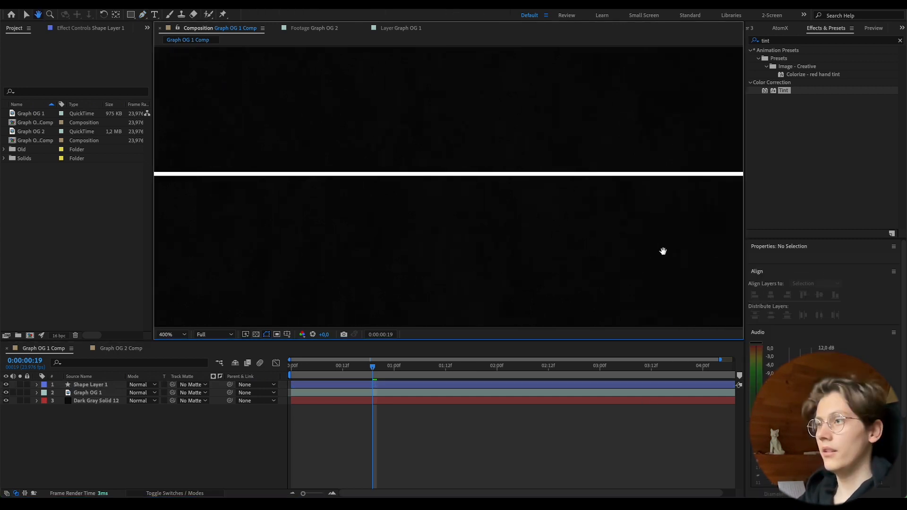
{"action": "left_click_drag", "start_coordinate": [663, 251], "coordinate": [543, 241]}
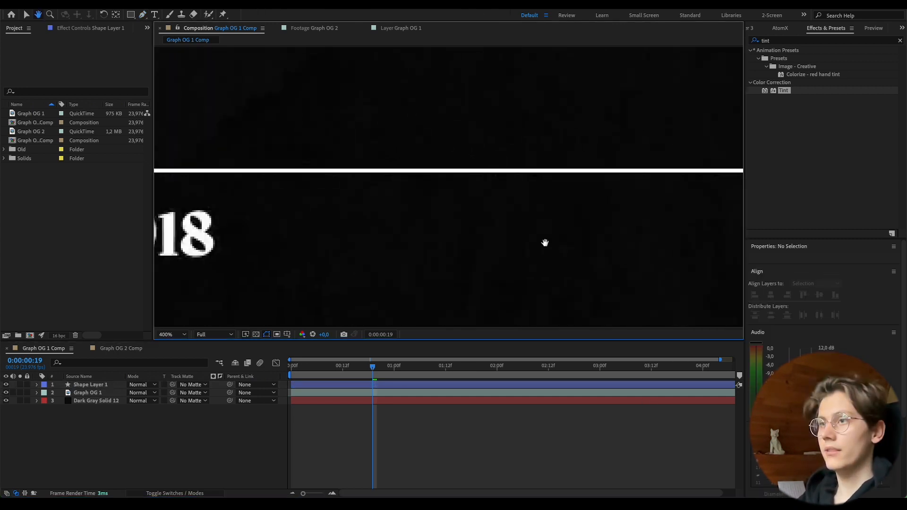
{"action": "left_click", "coordinate": [166, 335]}
{"action": "left_click", "coordinate": [170, 167]}
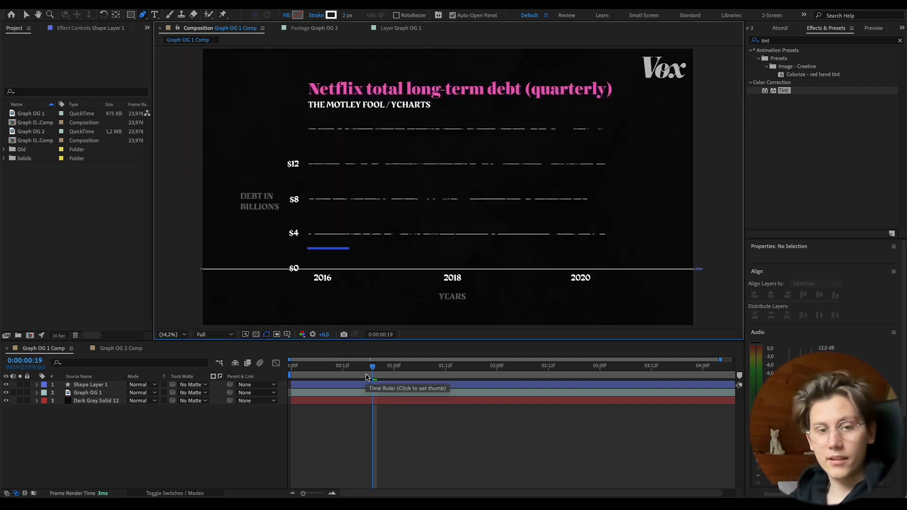
Add a Repeater to the line's shape layer and reveal the Repeater's transform properties.
{"action": "left_click", "coordinate": [35, 385]}
{"action": "left_click", "coordinate": [218, 393]}
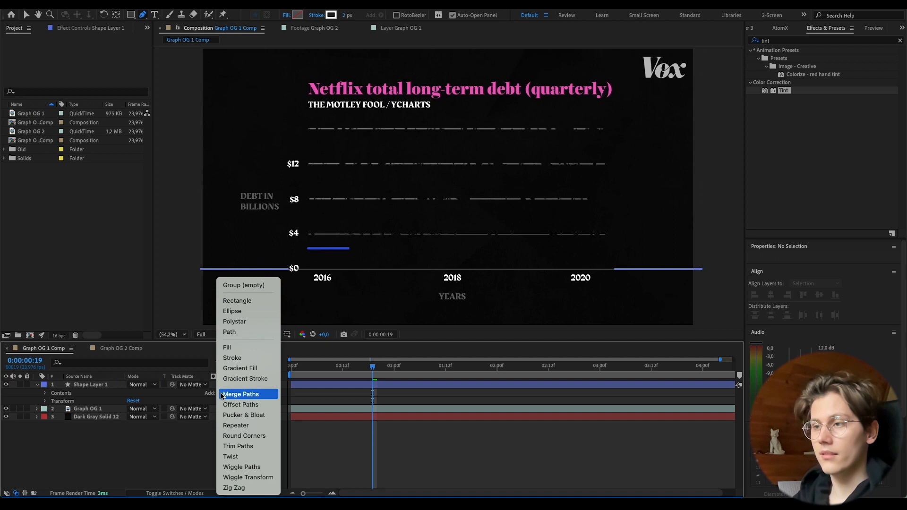
{"action": "left_click", "coordinate": [245, 425]}
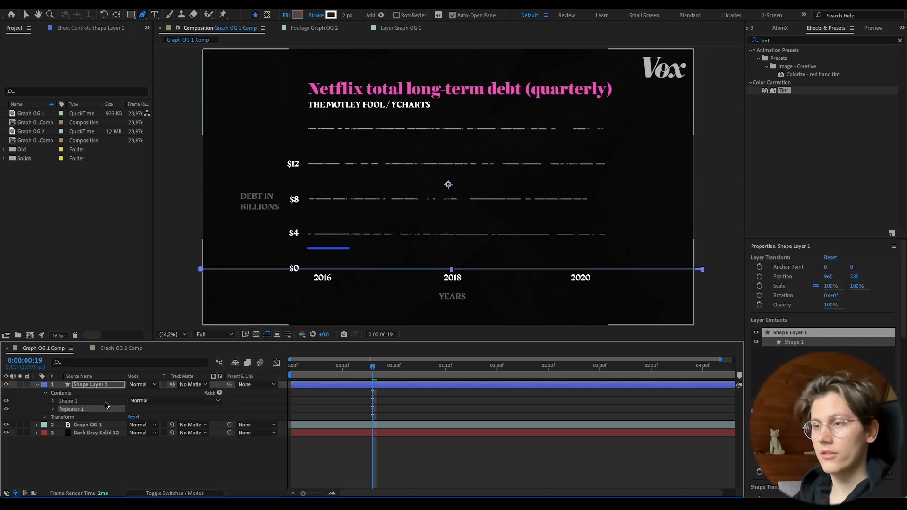
{"action": "left_click", "coordinate": [60, 441]}
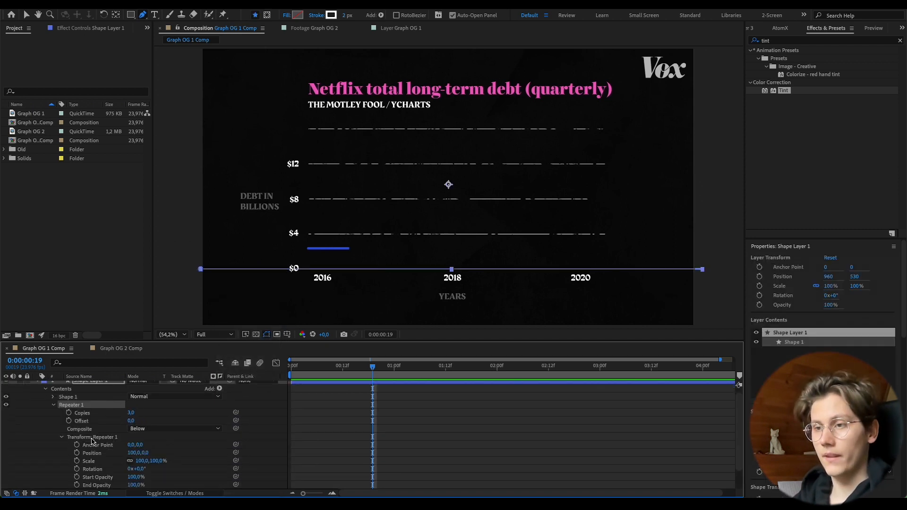
Set the Repeater's position to 0, -137 and its number of copies to 5.
{"action": "left_click", "coordinate": [140, 453]}
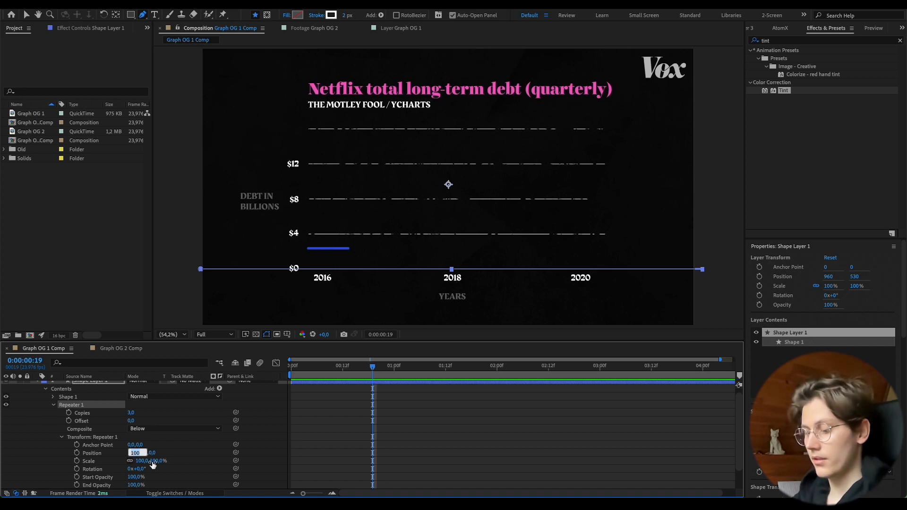
{"action": "type", "text": "0"}
{"action": "key", "text": "Return"}
{"action": "left_click_drag", "start_coordinate": [142, 455], "coordinate": [76, 454]}
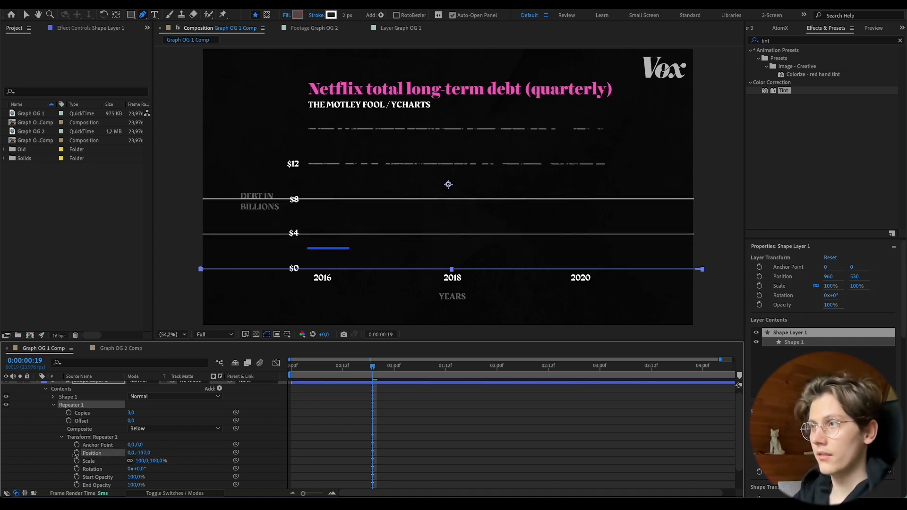
{"action": "left_click", "coordinate": [131, 413]}
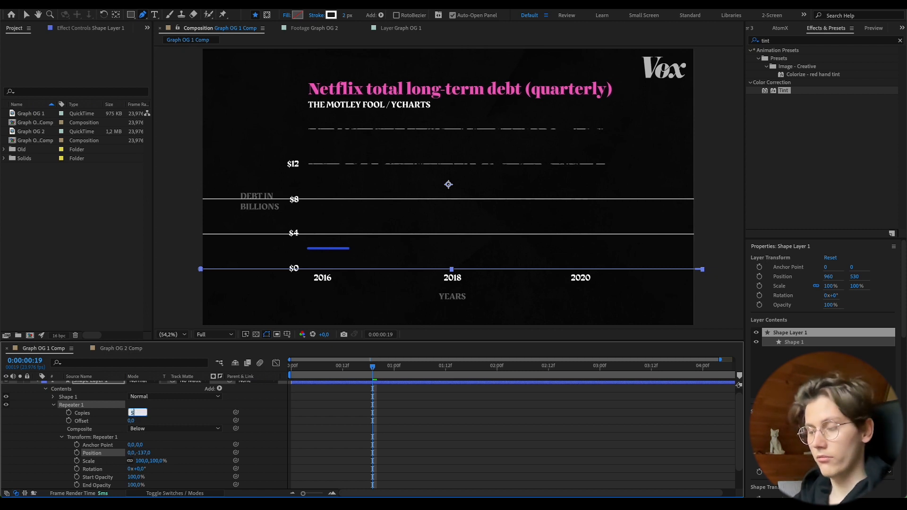
{"action": "type", "text": "5"}
{"action": "key", "text": "Return"}
Fine-tune the Repeater's Y position to -136.9 so the topmost copy matches the original gridline, and collapse the layer.
{"action": "left_click_drag", "start_coordinate": [388, 122], "coordinate": [399, 165]}
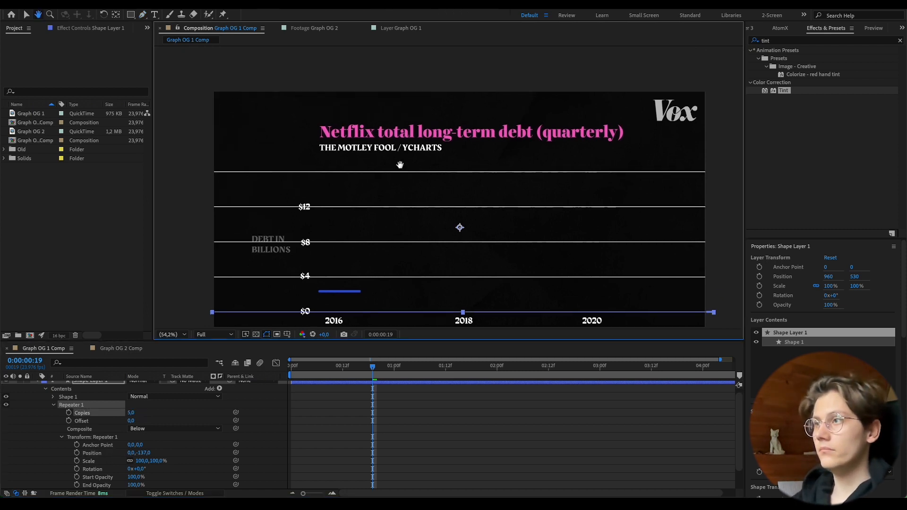
{"action": "scroll", "coordinate": [406, 175], "scroll_direction": "up", "scroll_amount": 1}
{"action": "scroll", "coordinate": [365, 179], "scroll_direction": "up", "scroll_amount": 1}
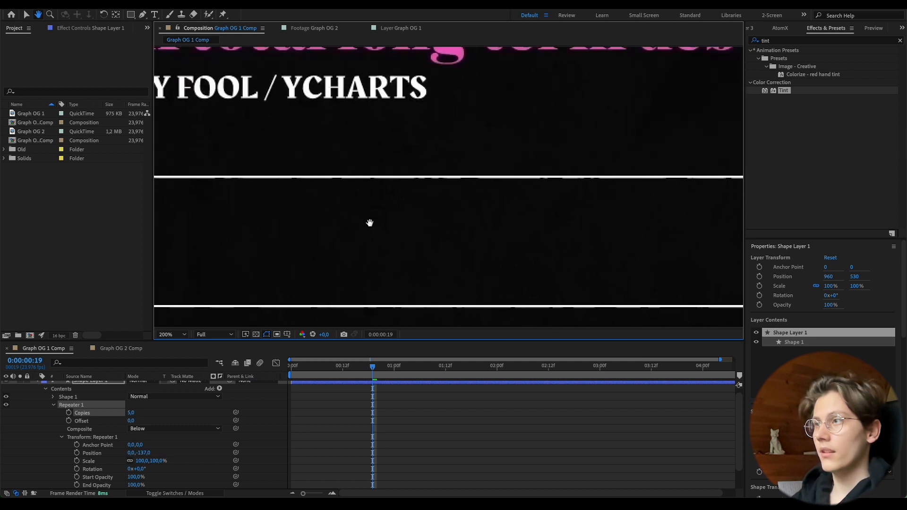
{"action": "key", "text": "g"}
{"action": "left_click_drag", "start_coordinate": [145, 455], "coordinate": [144, 454]}
{"action": "scroll", "coordinate": [381, 440], "scroll_direction": "up", "scroll_amount": 1}
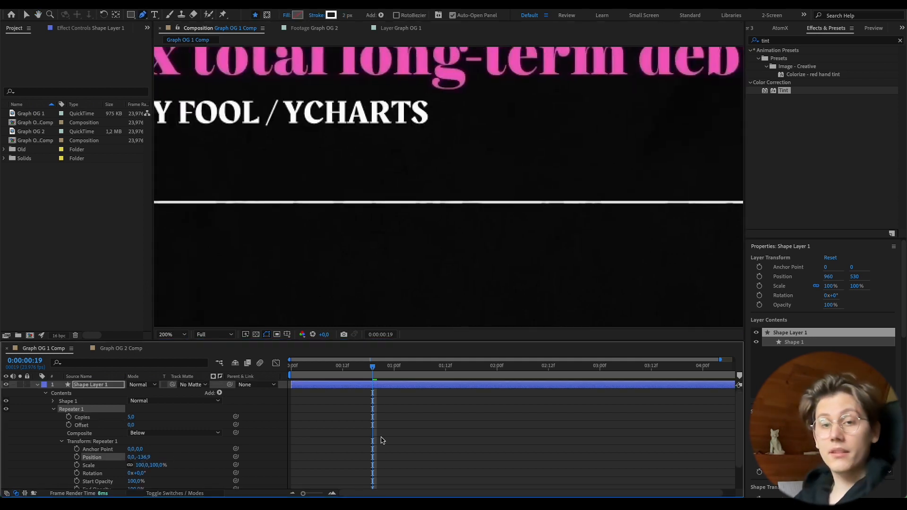
{"action": "left_click", "coordinate": [38, 385]}
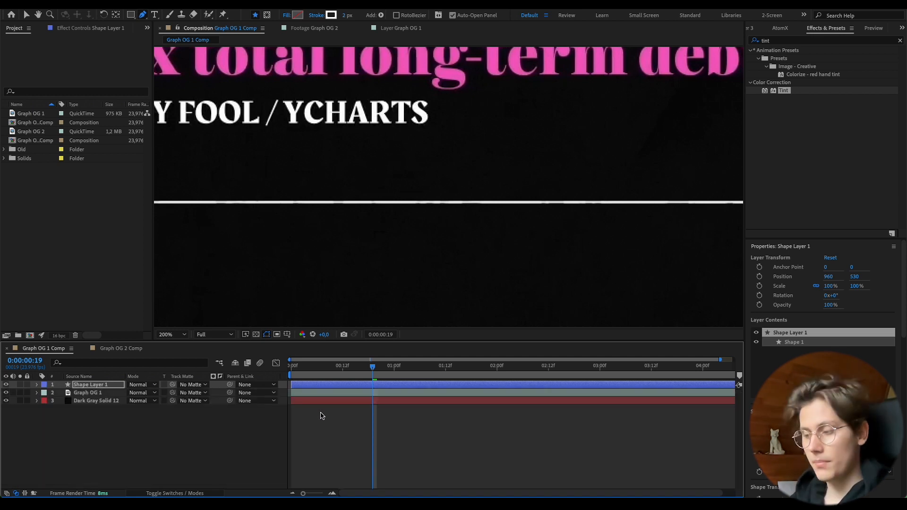
Preview the line copies over the graph and solo Graph OG 1 at 0:00:02:04 to examine its original gridlines.
{"action": "key", "text": "space"}
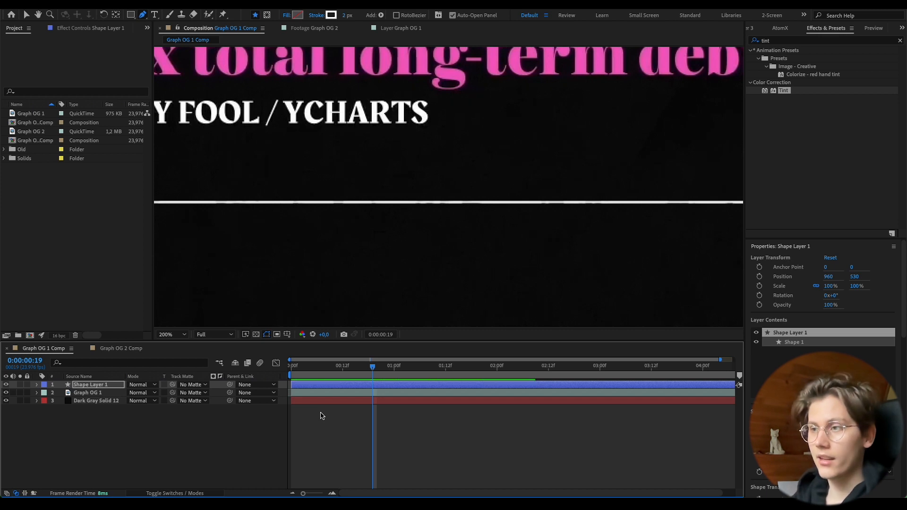
{"action": "left_click", "coordinate": [168, 334]}
{"action": "left_click", "coordinate": [179, 166]}
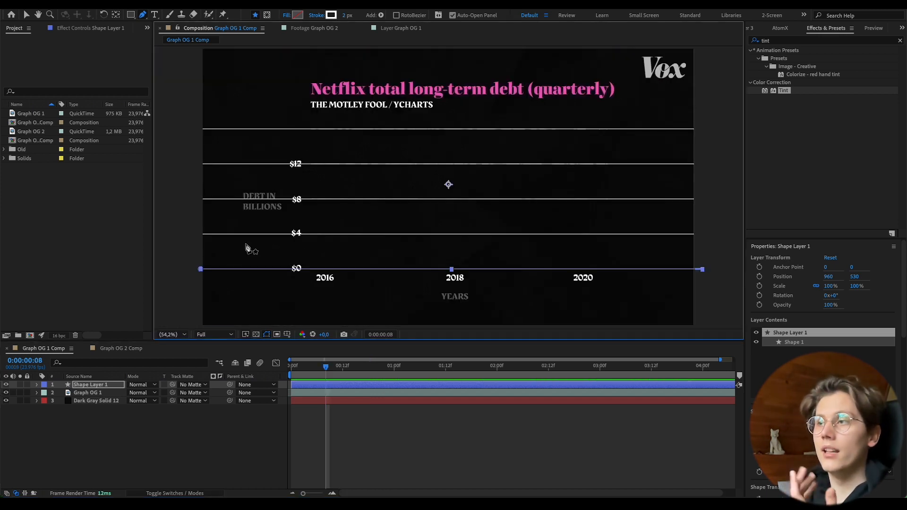
{"action": "left_click_drag", "start_coordinate": [326, 402], "coordinate": [512, 404]}
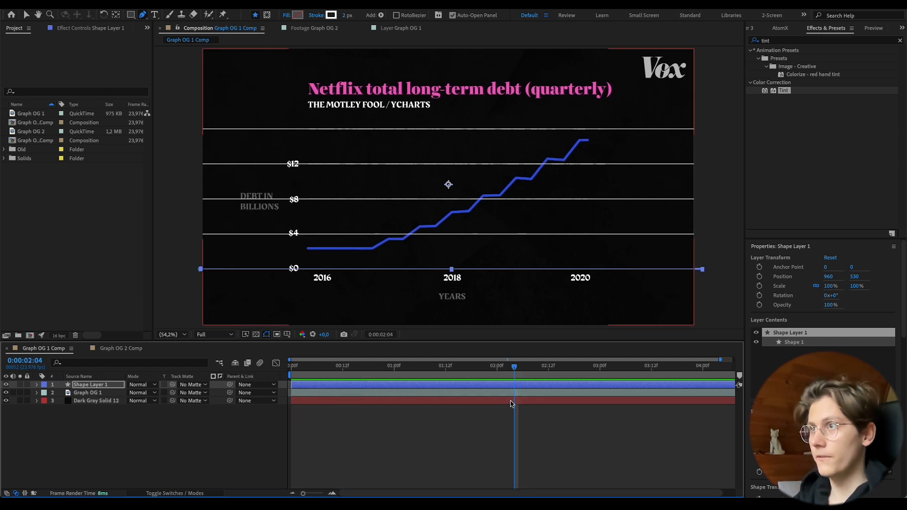
{"action": "key", "text": "comma"}
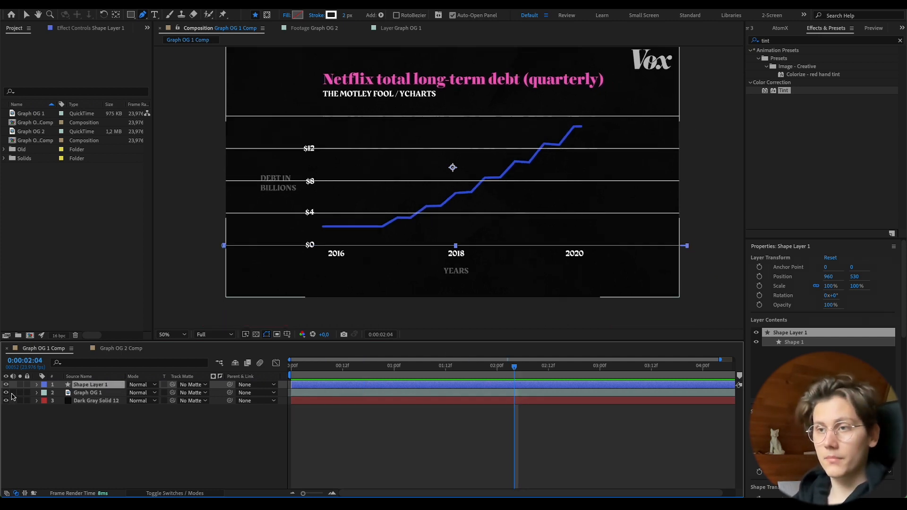
{"action": "left_click", "coordinate": [20, 393]}
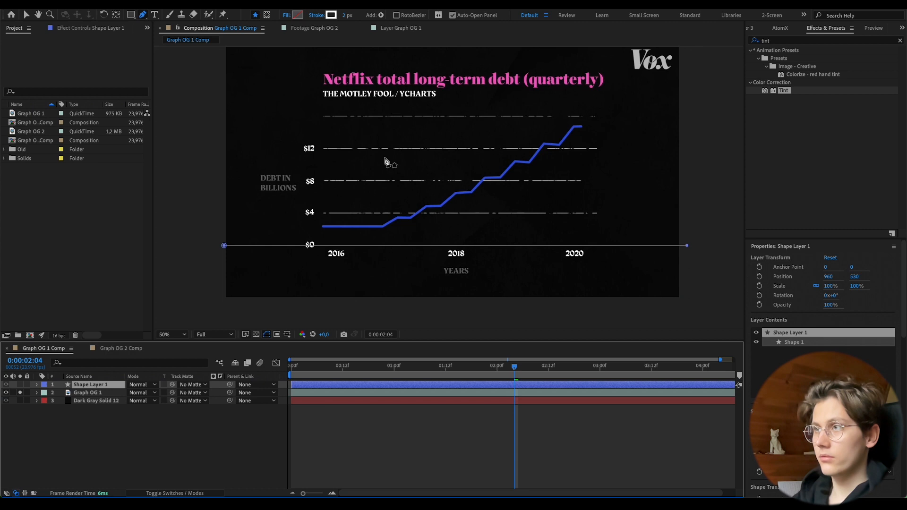
{"action": "key", "text": "v"}
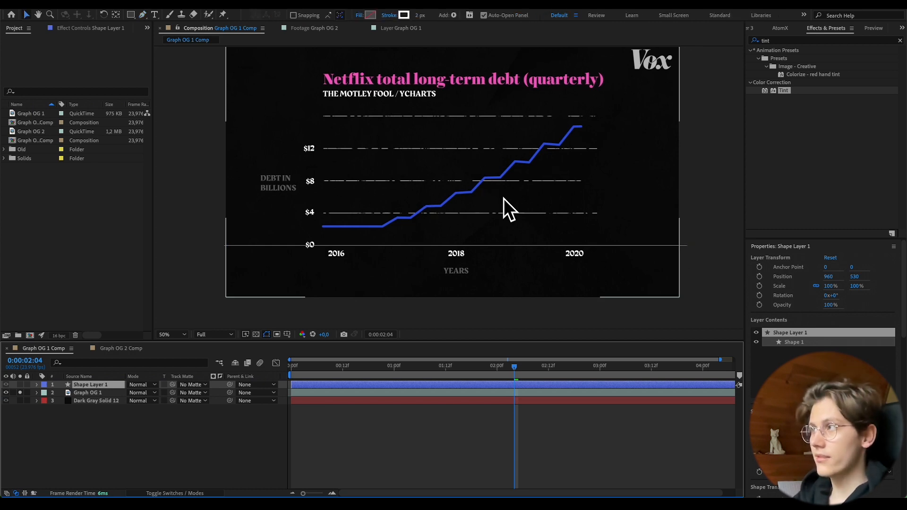
Try Roughen Edges on the line's shape layer with a Border of 0.50.
{"action": "left_click", "coordinate": [785, 38]}
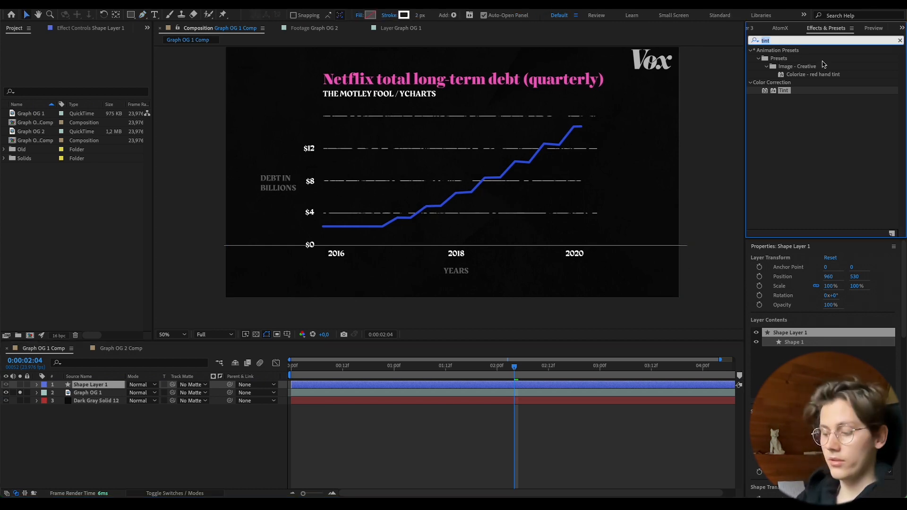
{"action": "type", "text": "rough"}
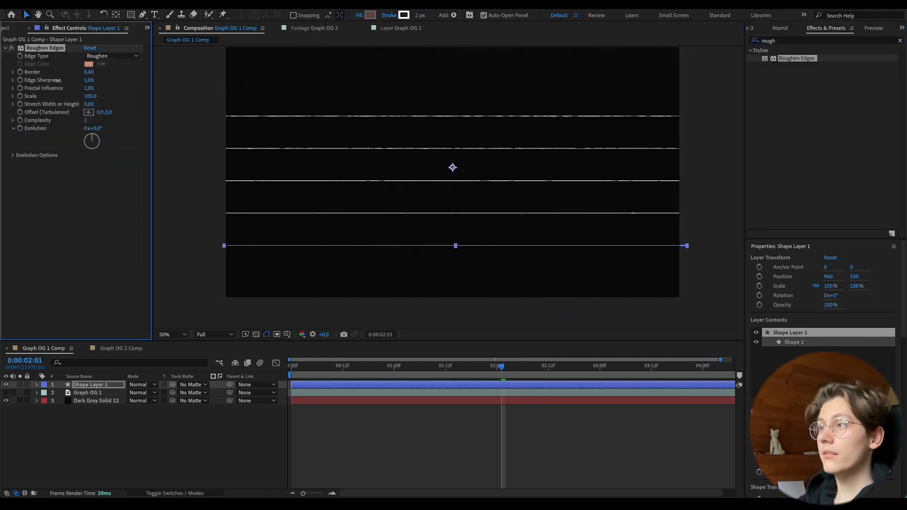
{"action": "key", "text": "h"}
{"action": "scroll", "coordinate": [430, 188], "scroll_direction": "up", "scroll_amount": 2}
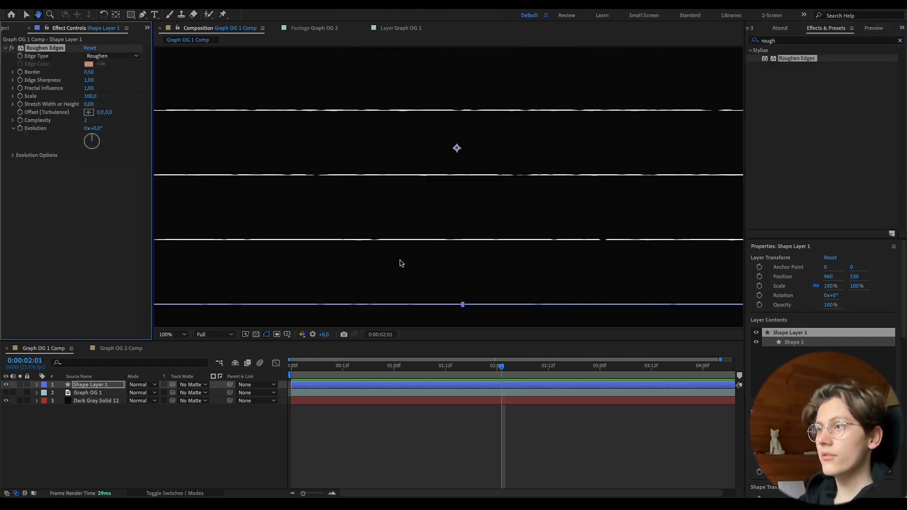
{"action": "key", "text": "v"}
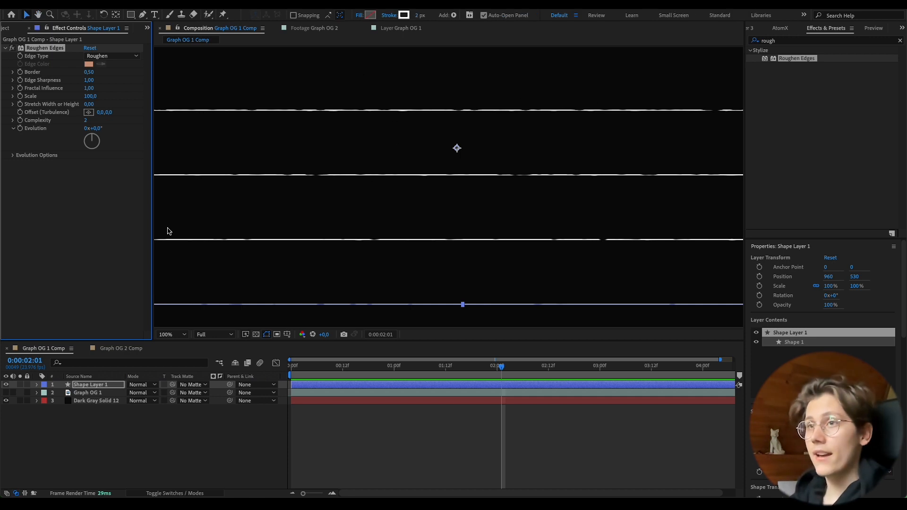
Compare the soloed Graph OG 1 gridlines with a Roughen Edges Border of 1.40 and remove the effect from Shape Layer 1.
{"action": "left_click", "coordinate": [18, 393]}
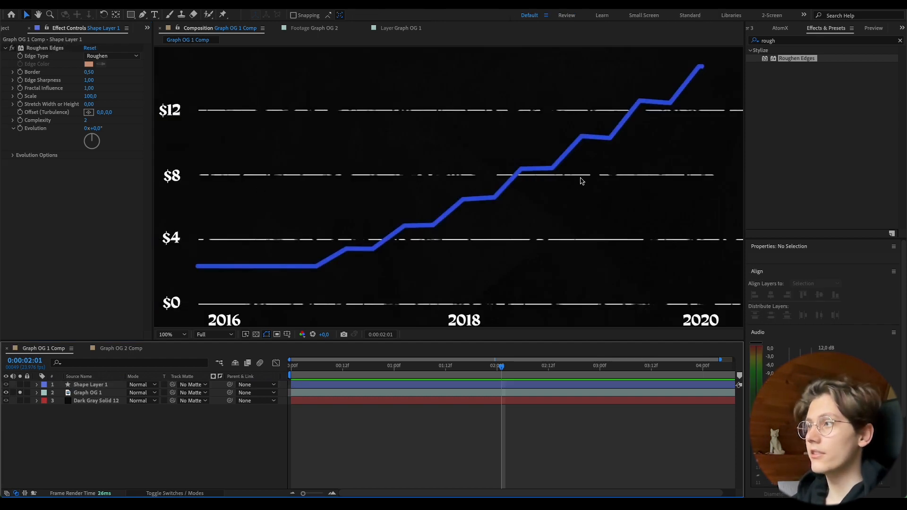
{"action": "scroll", "coordinate": [566, 242], "scroll_direction": "up", "scroll_amount": 2}
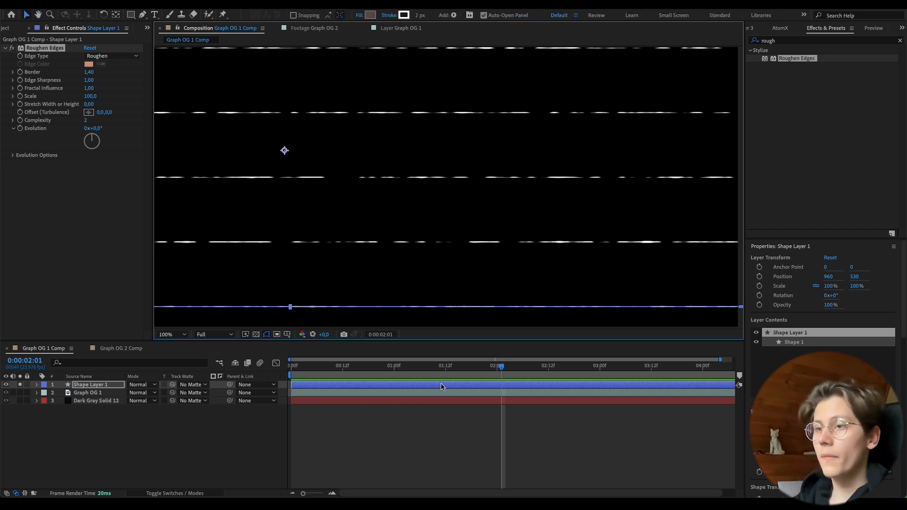
{"action": "left_click", "coordinate": [76, 87]}
{"action": "key", "text": "Delete"}
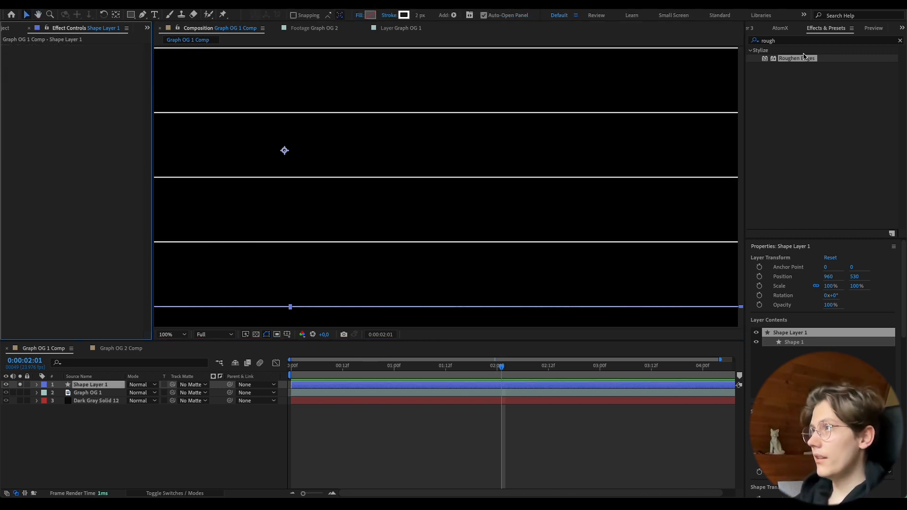
Try the Turbulent Noise effect directly on the line's shape layer and undo it.
{"action": "left_click", "coordinate": [767, 41]}
{"action": "type", "text": "noise"}
{"action": "left_click_drag", "start_coordinate": [788, 122], "coordinate": [462, 385]}
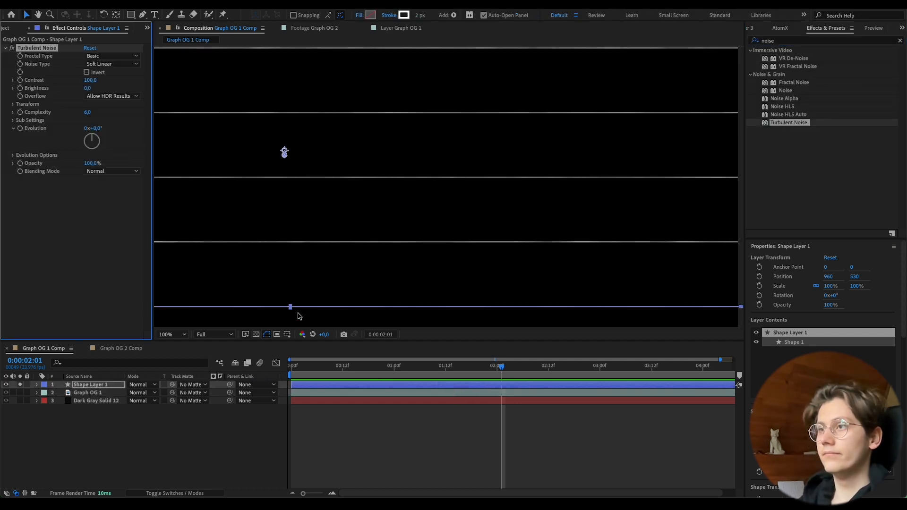
{"action": "left_click_drag", "start_coordinate": [348, 211], "coordinate": [513, 221]}
{"action": "scroll", "coordinate": [512, 221], "scroll_direction": "down", "scroll_amount": 1}
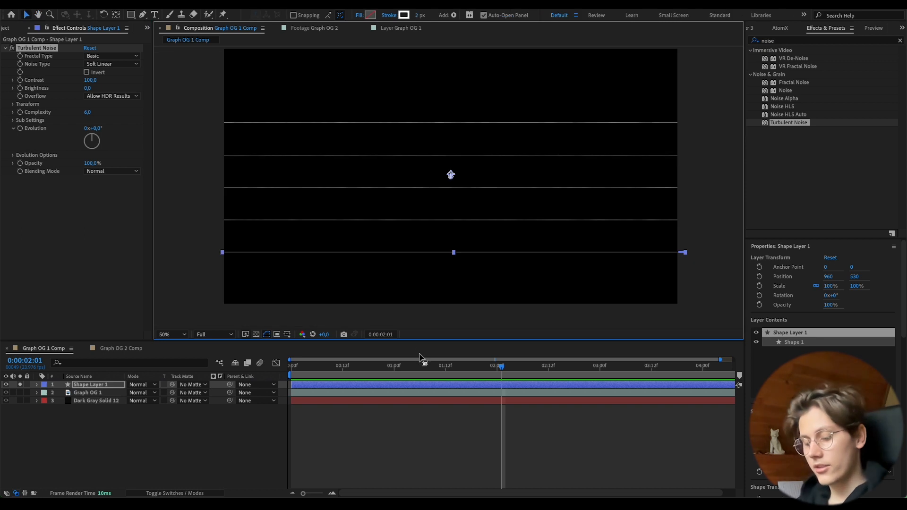
{"action": "key", "text": "super+z"}
Duplicate Dark Gray Solid 12 and place the copy directly beneath Shape Layer 1.
{"action": "right_click", "coordinate": [438, 422]}
{"action": "left_click", "coordinate": [380, 411]}
{"action": "left_click", "coordinate": [383, 401]}
{"action": "key", "text": "super+d"}
{"action": "left_click_drag", "start_coordinate": [110, 401], "coordinate": [110, 390]}
Apply Turbulent Noise to the upper dark gray solid with Contrast 2745, Brightness 76 and Evolution 154°.
{"action": "left_click_drag", "start_coordinate": [778, 124], "coordinate": [476, 392]}
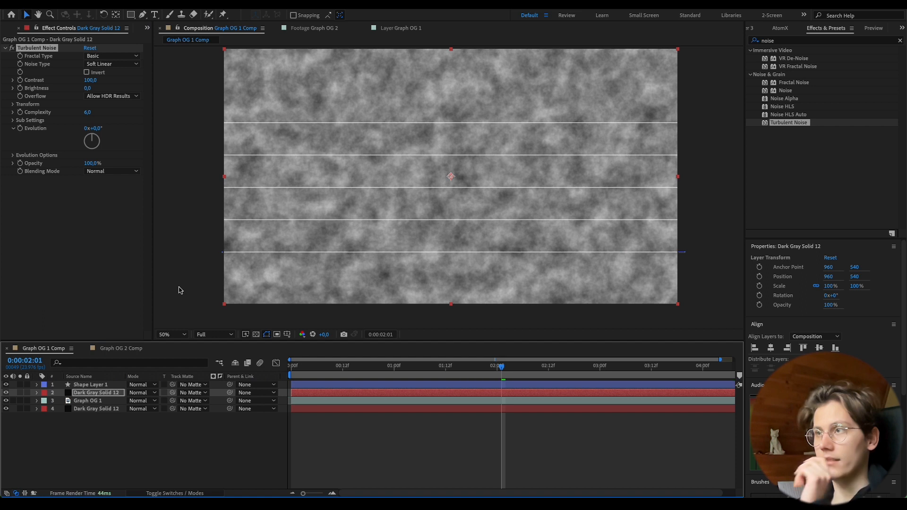
{"action": "left_click_drag", "start_coordinate": [92, 83], "coordinate": [310, 86]}
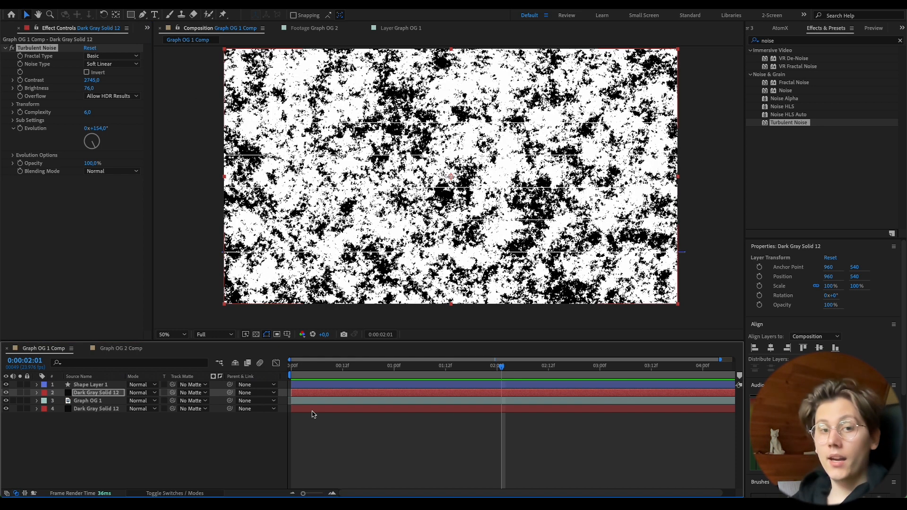
At 0:00:01:06, use Shape Layer 1 as the track matte for the noise solid and select the shape layer.
{"action": "left_click_drag", "start_coordinate": [330, 373], "coordinate": [419, 375]}
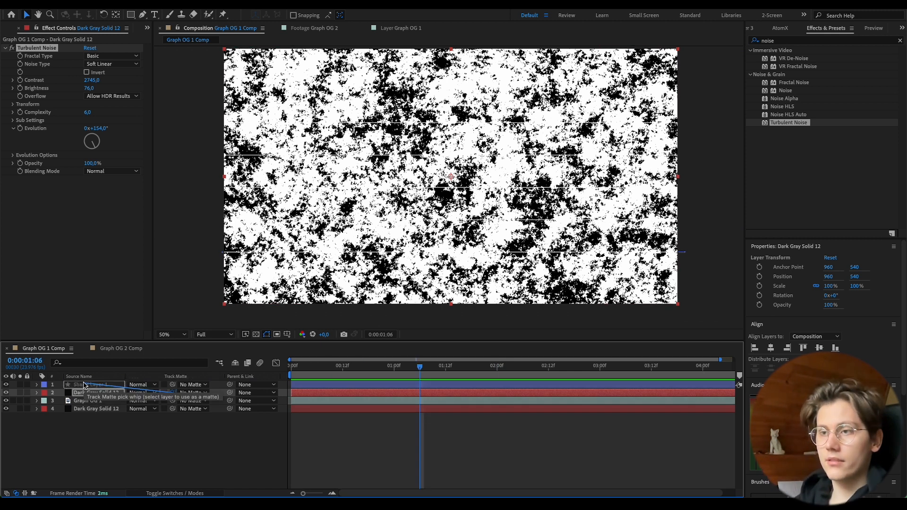
{"action": "left_click_drag", "start_coordinate": [172, 393], "coordinate": [97, 384]}
{"action": "left_click", "coordinate": [101, 386]}
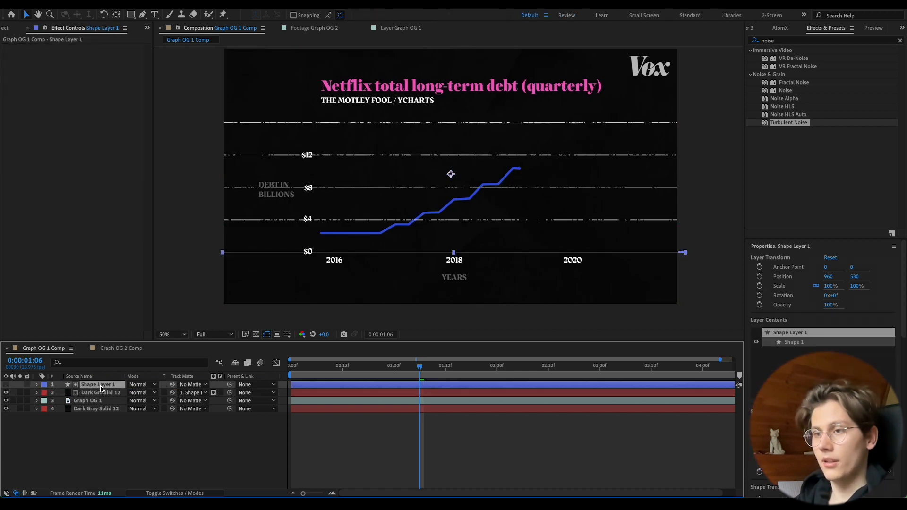
Move the Graph OG 1 layer to the top of the stack at 0:00:01:01 and toggle its visibility to compare the gridlines.
{"action": "left_click_drag", "start_coordinate": [357, 368], "coordinate": [398, 368]}
{"action": "left_click", "coordinate": [6, 400]}
{"action": "left_click_drag", "start_coordinate": [89, 401], "coordinate": [90, 381]}
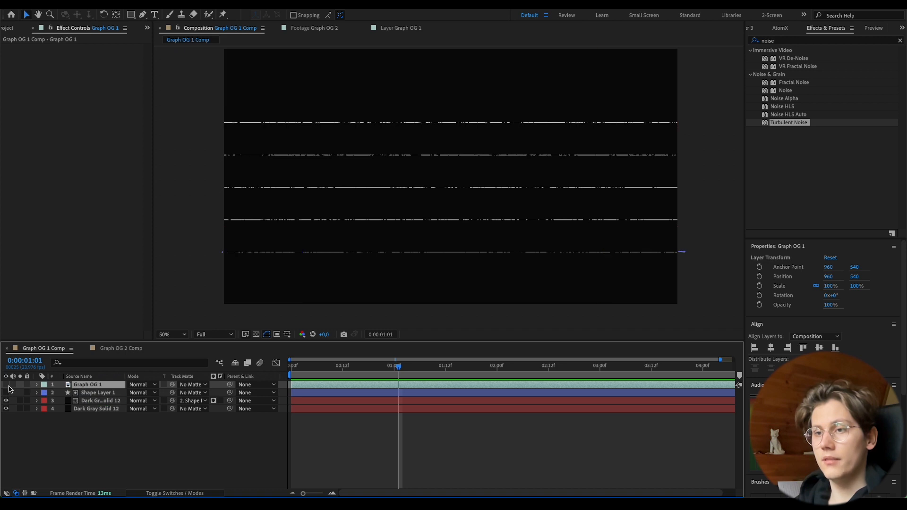
{"action": "left_click", "coordinate": [7, 385]}
{"action": "left_click", "coordinate": [7, 385]}
{"action": "left_click", "coordinate": [7, 385]}
{"action": "left_click", "coordinate": [7, 385]}
{"action": "left_click", "coordinate": [6, 385]}
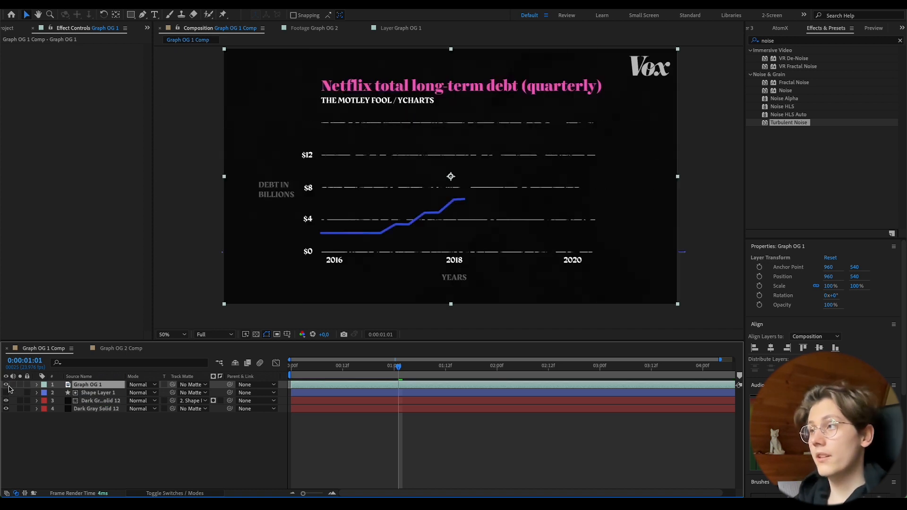
Pre-compose Shape Layer 1 and both dark gray solids, moving all attributes into the new composition.
{"action": "left_click", "coordinate": [97, 392]}
{"action": "left_click", "coordinate": [97, 408], "text": "shift"}
{"action": "right_click", "coordinate": [97, 408]}
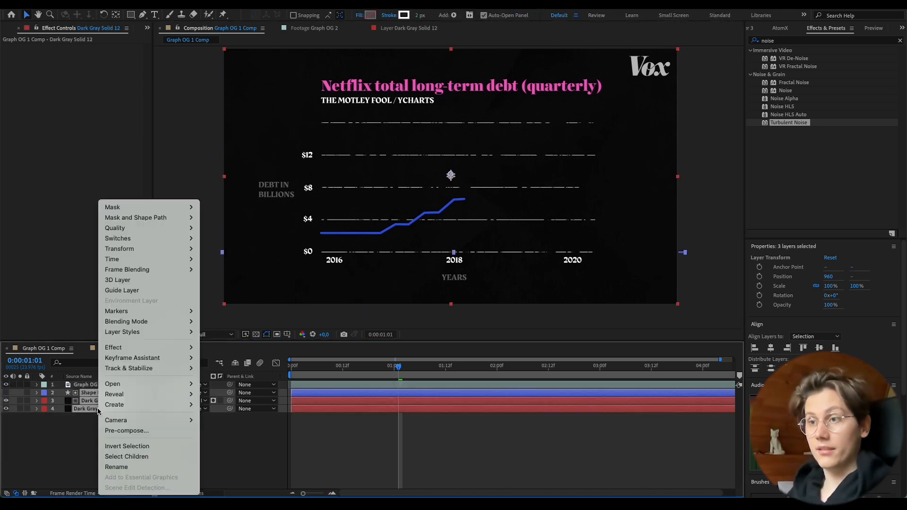
{"action": "left_click", "coordinate": [162, 430]}
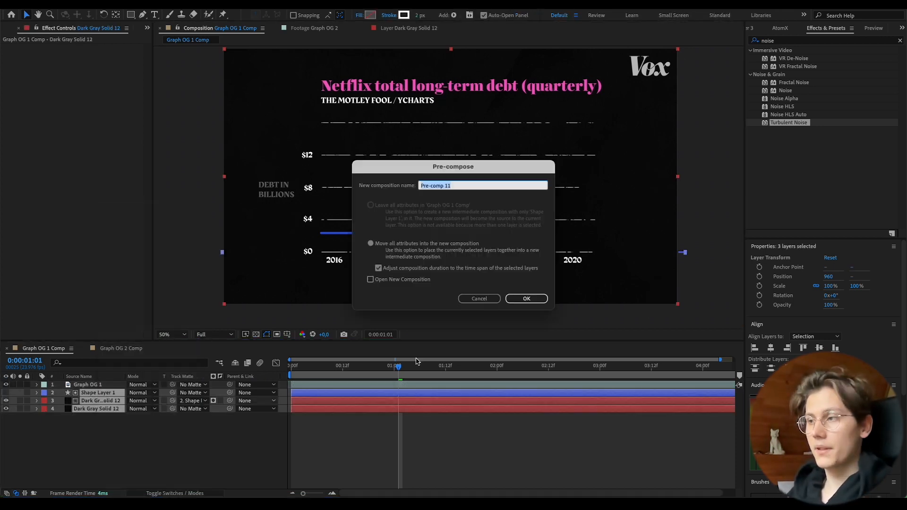
{"action": "left_click", "coordinate": [526, 298]}
Add a 1920 × 1080 dark gray solid above Pre-comp 11 and draw a rectangular mask on it around the reference gridlines.
{"action": "key", "text": "ctrl+y"}
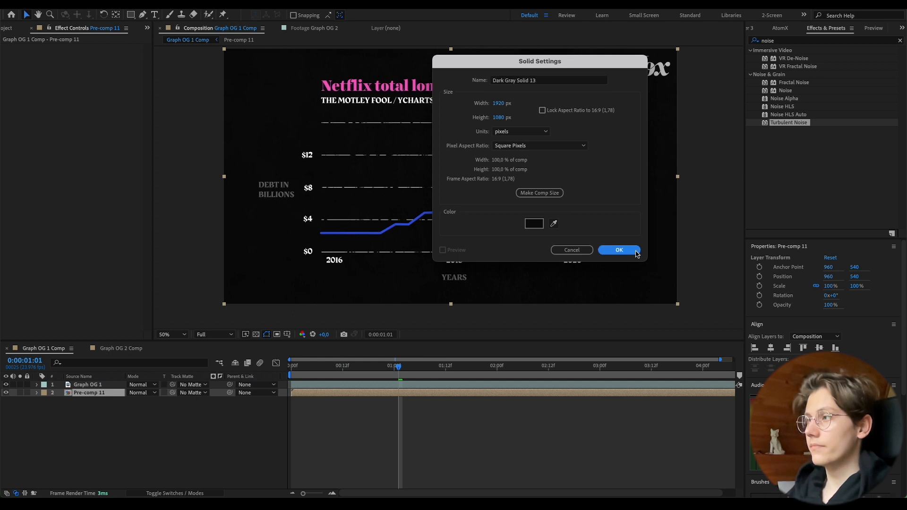
{"action": "left_click", "coordinate": [620, 250]}
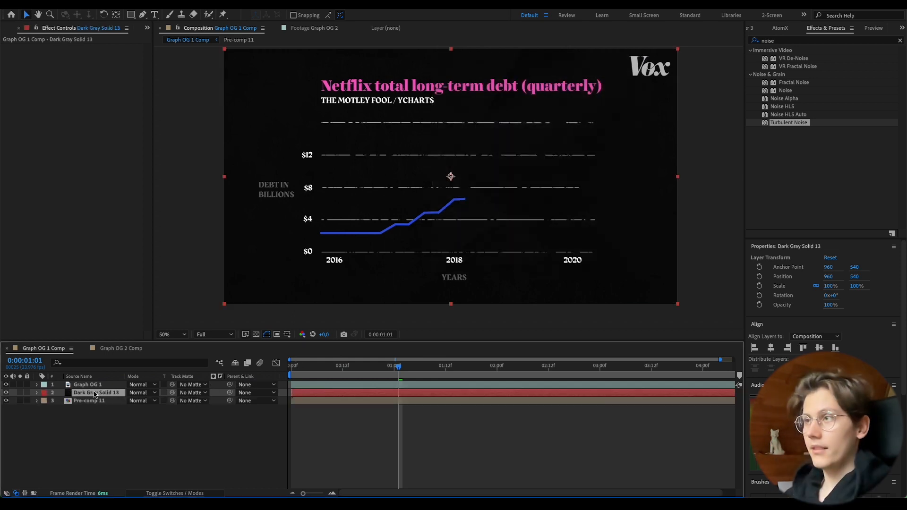
{"action": "key", "text": "q"}
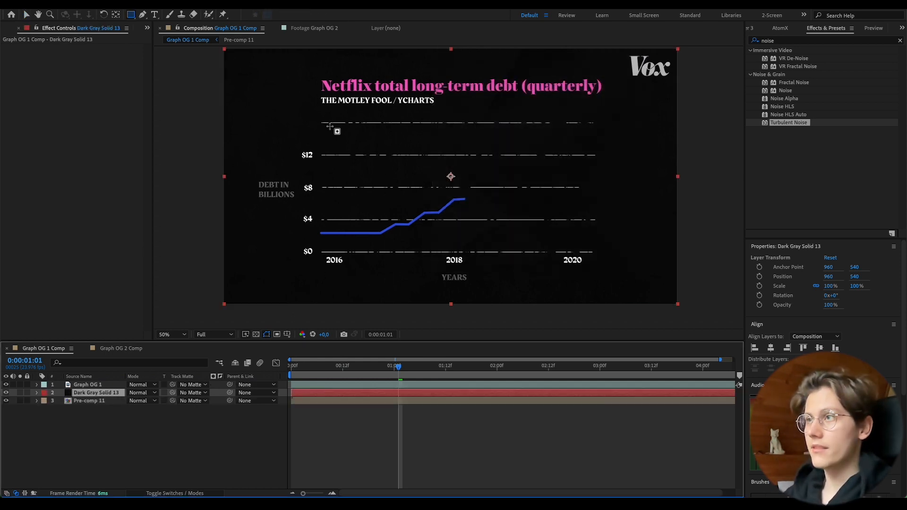
{"action": "left_click_drag", "start_coordinate": [321, 118], "coordinate": [596, 261]}
Examine how the mask's edges line up with the ends of the reference gridlines.
{"action": "key", "text": "space"}
{"action": "scroll", "coordinate": [562, 190], "scroll_direction": "up", "scroll_amount": 1}
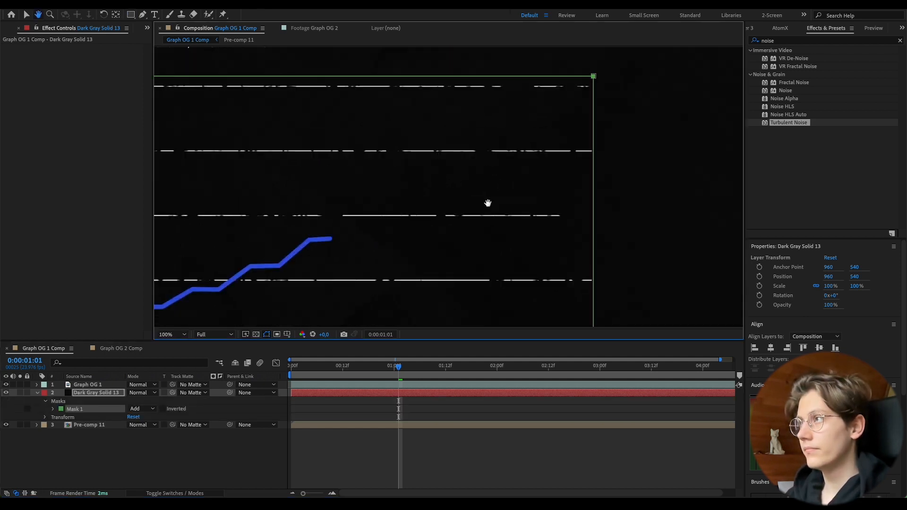
{"action": "left_click_drag", "start_coordinate": [486, 203], "coordinate": [391, 153]}
{"action": "key", "text": "v"}
{"action": "key", "text": "space"}
{"action": "left_click_drag", "start_coordinate": [514, 151], "coordinate": [514, 309]}
{"action": "left_click_drag", "start_coordinate": [499, 188], "coordinate": [497, 186]}
{"action": "key", "text": "space"}
{"action": "left_click_drag", "start_coordinate": [327, 231], "coordinate": [732, 151]}
{"action": "left_click_drag", "start_coordinate": [423, 163], "coordinate": [422, 160]}
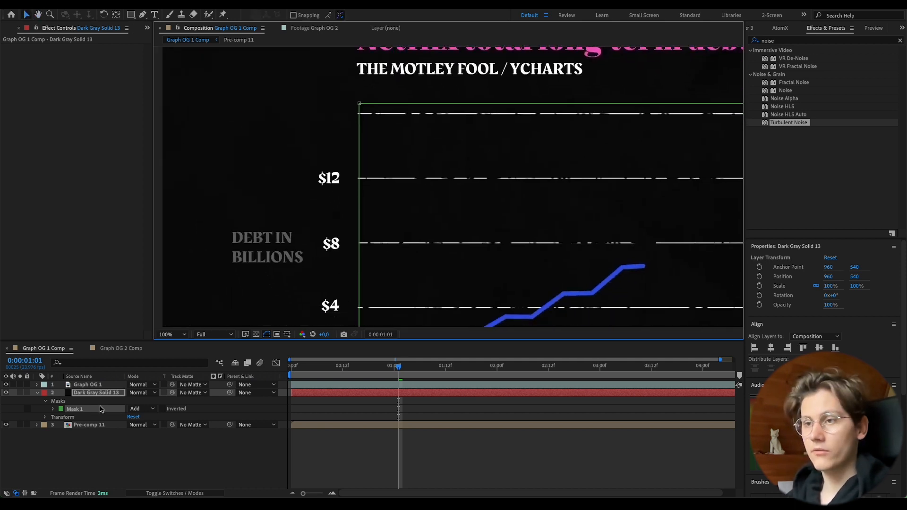
Invert Mask 1 on Dark Gray Solid 13 and hide the Graph OG 1 layer to show the whole frame's gridlines.
{"action": "left_click", "coordinate": [323, 385]}
{"action": "left_click", "coordinate": [324, 392]}
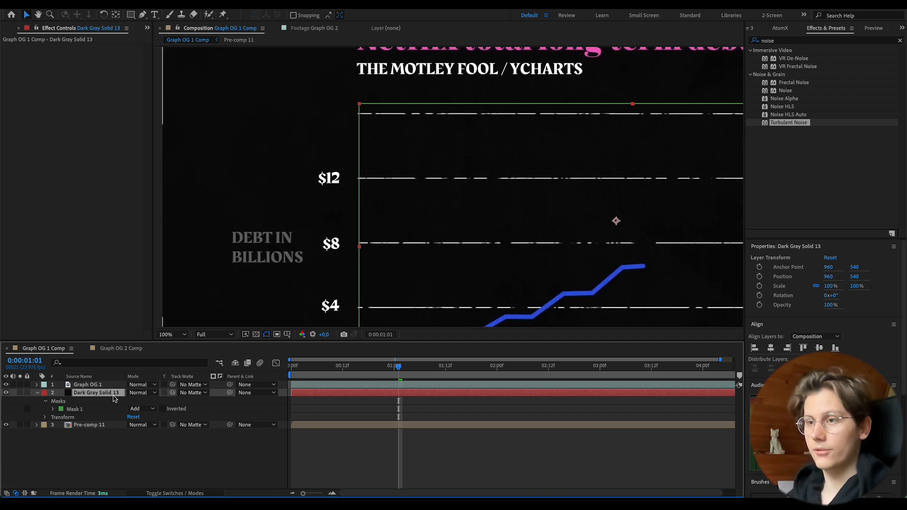
{"action": "left_click", "coordinate": [97, 411]}
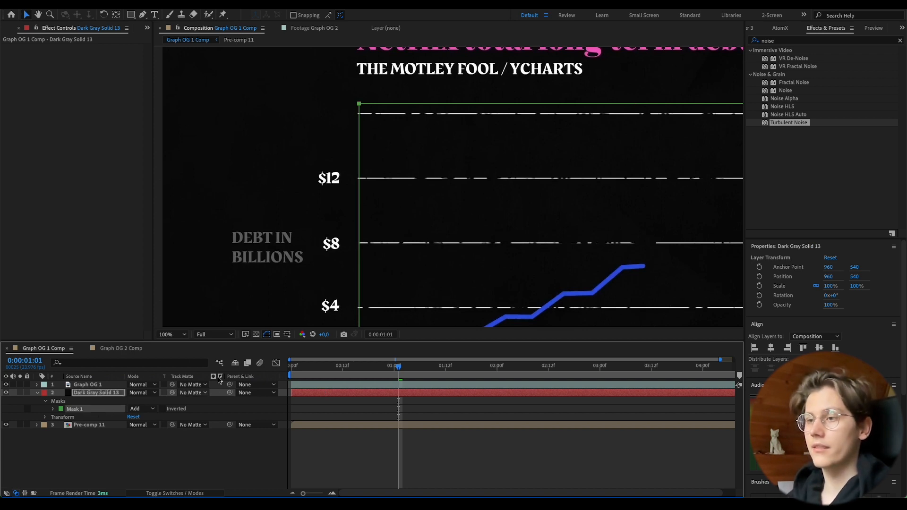
{"action": "scroll", "coordinate": [367, 94], "scroll_direction": "down", "scroll_amount": 5}
{"action": "left_click", "coordinate": [162, 408]}
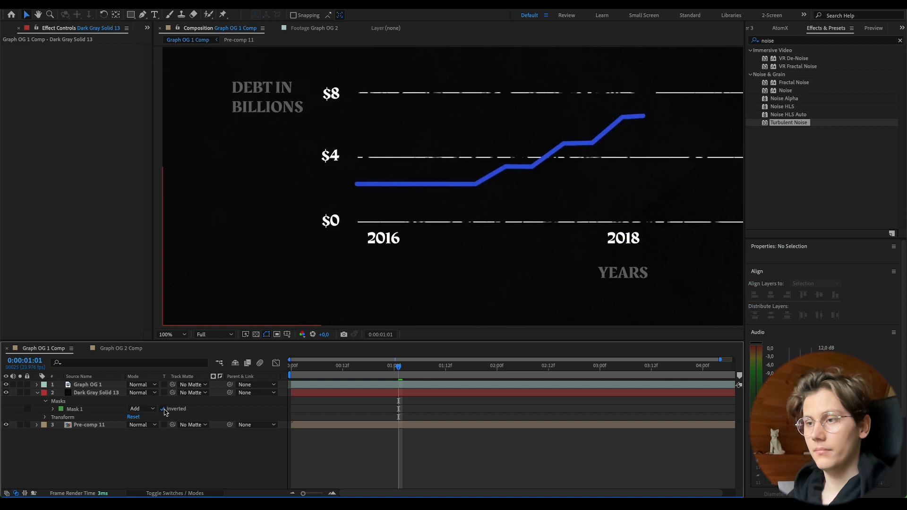
{"action": "left_click", "coordinate": [20, 384]}
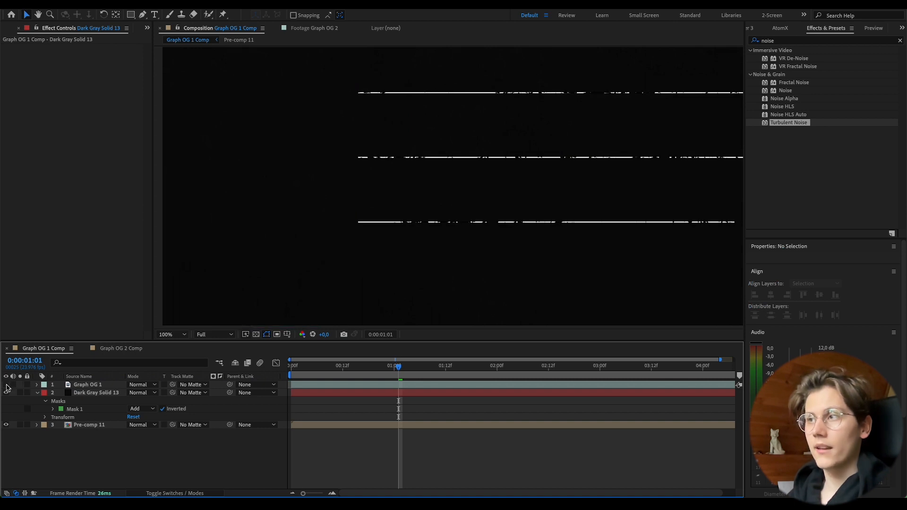
{"action": "left_click", "coordinate": [181, 335]}
{"action": "left_click", "coordinate": [169, 167]}
{"action": "left_click", "coordinate": [461, 392]}
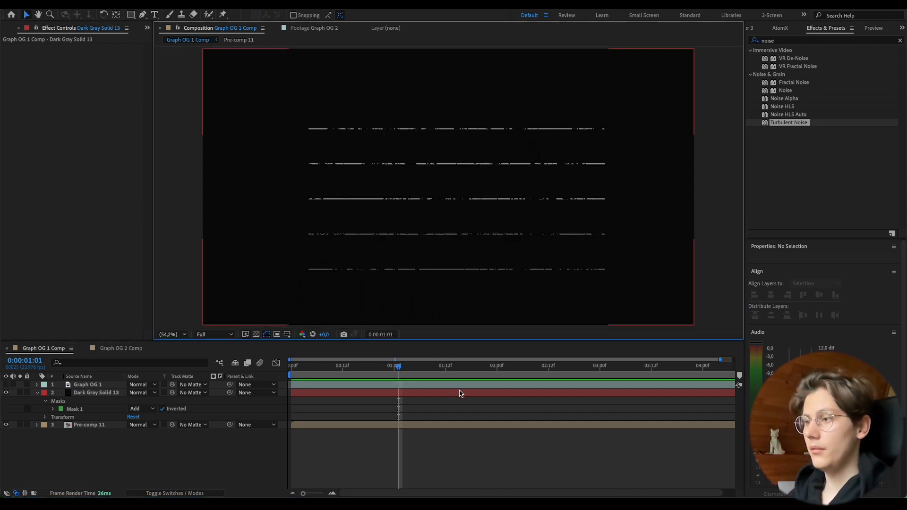
Try shifting Dark Gray Solid 13 horizontally to X positions 1047 and 915, and undo the moves.
{"action": "left_click_drag", "start_coordinate": [822, 276], "coordinate": [874, 279]}
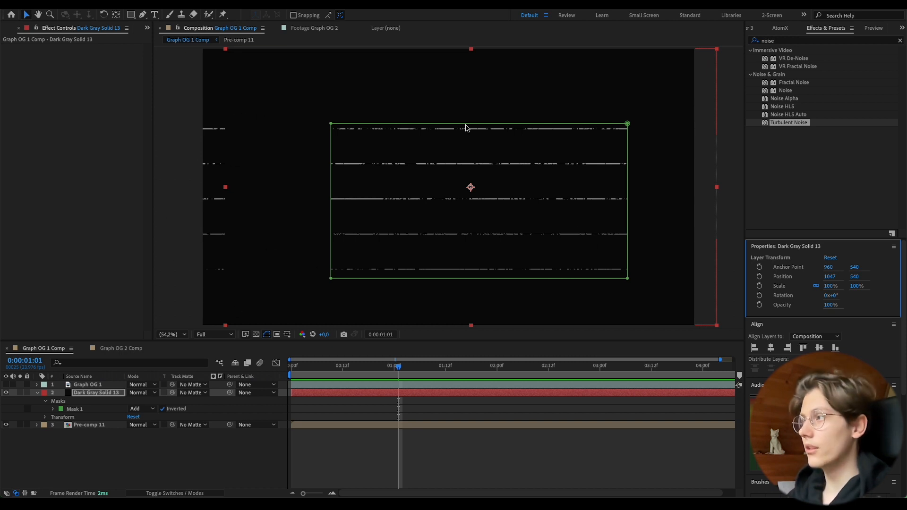
{"action": "left_click_drag", "start_coordinate": [835, 278], "coordinate": [771, 281]}
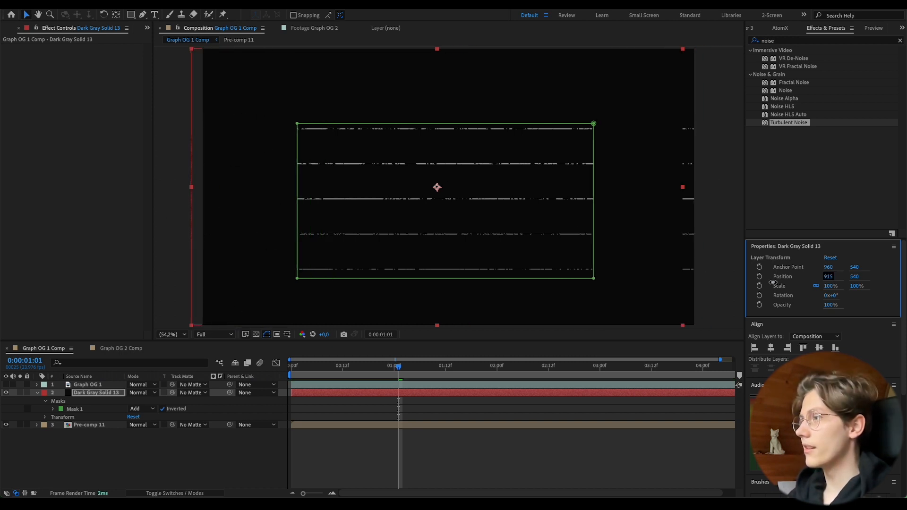
{"action": "key", "text": "super+z"}
{"action": "key", "text": "super+z"}
Draw a rectangular mask on Pre-comp 11 just inside the frame, enclosing all the gridlines.
{"action": "left_click", "coordinate": [606, 430]}
{"action": "left_click", "coordinate": [602, 425]}
{"action": "key", "text": "q"}
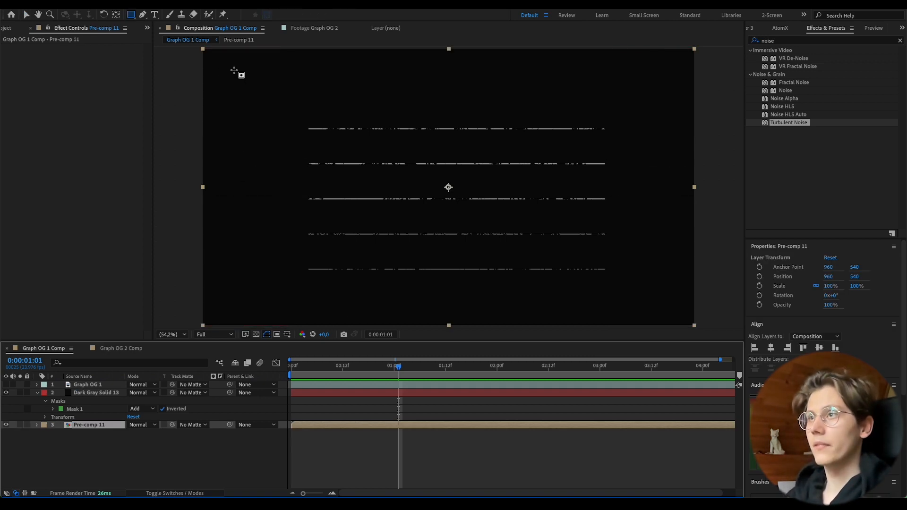
{"action": "left_click_drag", "start_coordinate": [228, 64], "coordinate": [680, 310]}
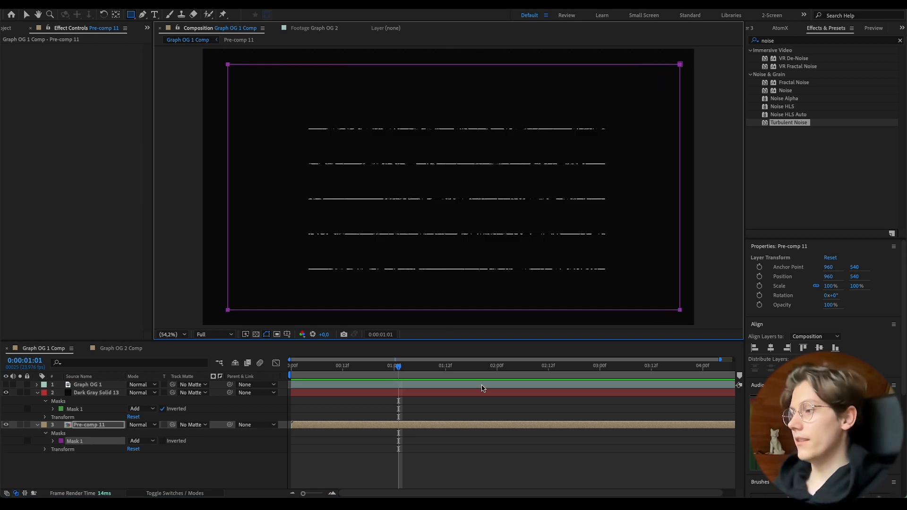
{"action": "key", "text": "u"}
Add another 1920 × 1080 dark gray solid and place it beneath Pre-comp 11 as the background.
{"action": "left_click", "coordinate": [334, 394]}
{"action": "right_click", "coordinate": [379, 448]}
{"action": "mouse_move", "coordinate": [431, 374]}
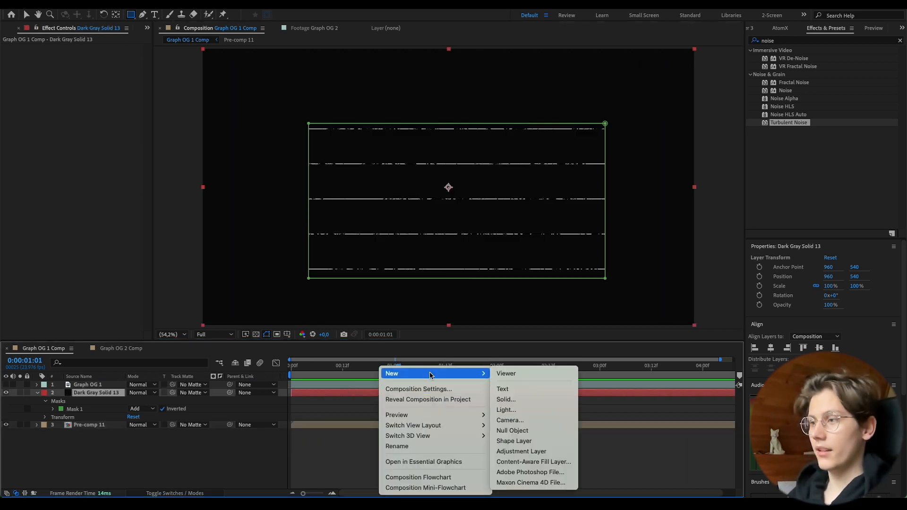
{"action": "left_click", "coordinate": [552, 401]}
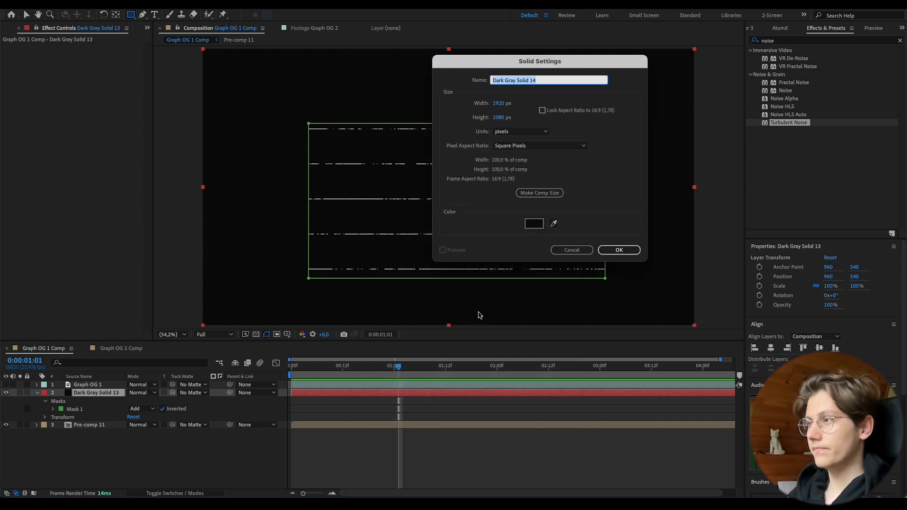
{"action": "left_click", "coordinate": [623, 251]}
{"action": "left_click_drag", "start_coordinate": [101, 398], "coordinate": [105, 438]}
Try shifting Dark Gray Solid 13 horizontally over the new background and undo the move.
{"action": "left_click", "coordinate": [495, 395]}
{"action": "left_click", "coordinate": [481, 425]}
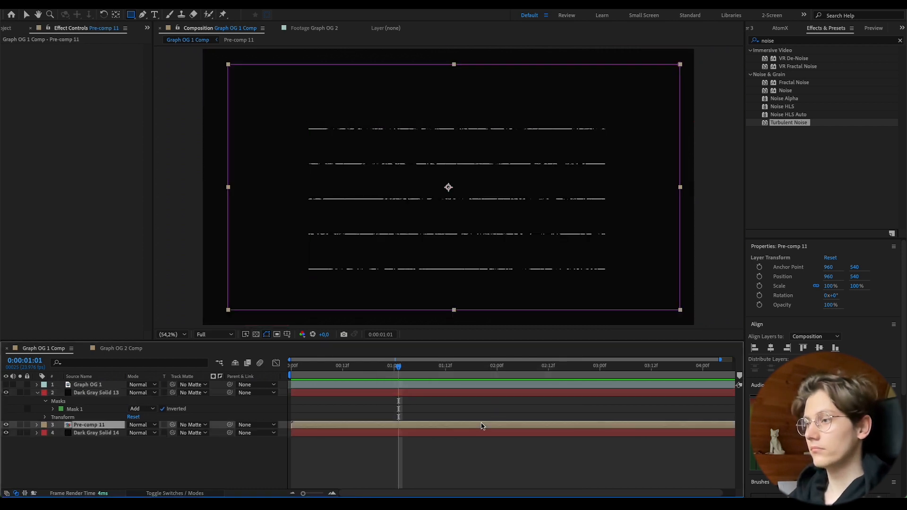
{"action": "left_click", "coordinate": [480, 395]}
{"action": "left_click_drag", "start_coordinate": [834, 281], "coordinate": [879, 295]}
{"action": "key", "text": "ctrl+z"}
Save the project and show the Graph OG 1 reference layer again at 0:00:02:12.
{"action": "key", "text": "ctrl+s"}
{"action": "left_click", "coordinate": [515, 481]}
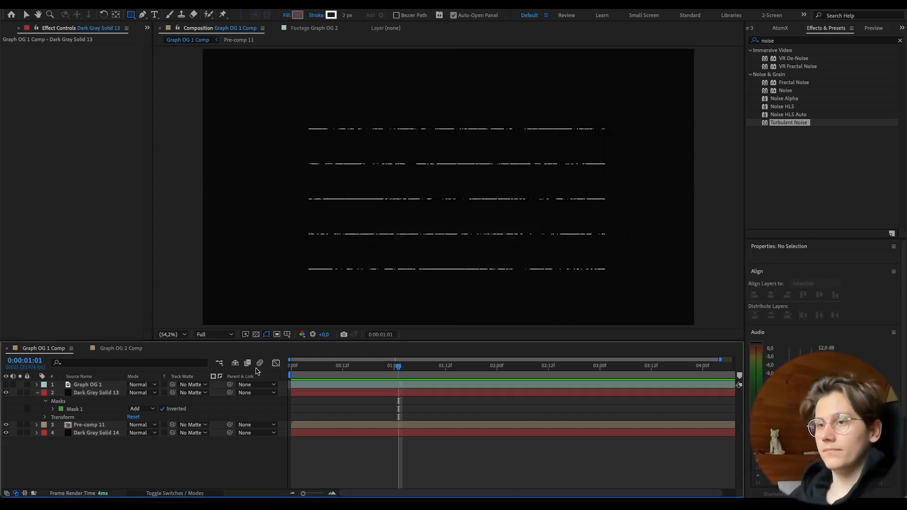
{"action": "left_click", "coordinate": [5, 385]}
{"action": "left_click_drag", "start_coordinate": [297, 368], "coordinate": [548, 392]}
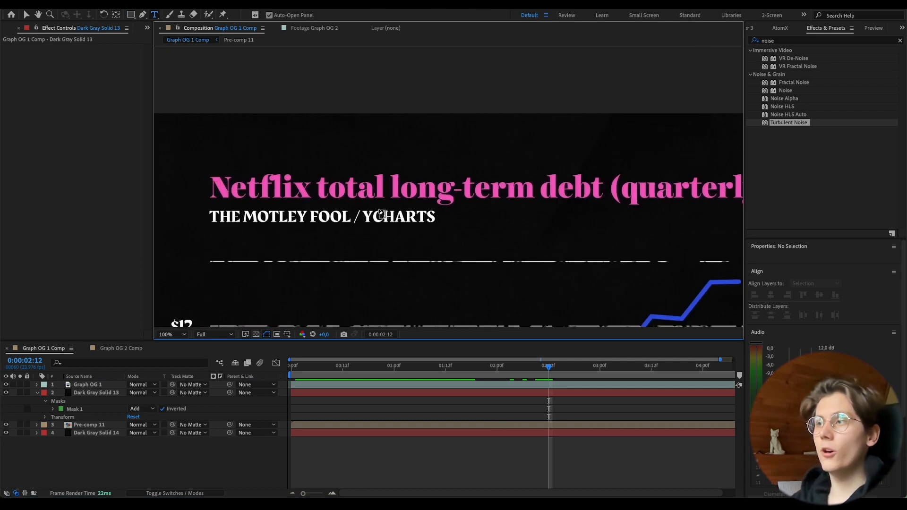
Add the title "Netflix total long-term debt (quarterly)" over the reference title in Fabrica Heavy with pink fill F650B4.
{"action": "left_click", "coordinate": [211, 185]}
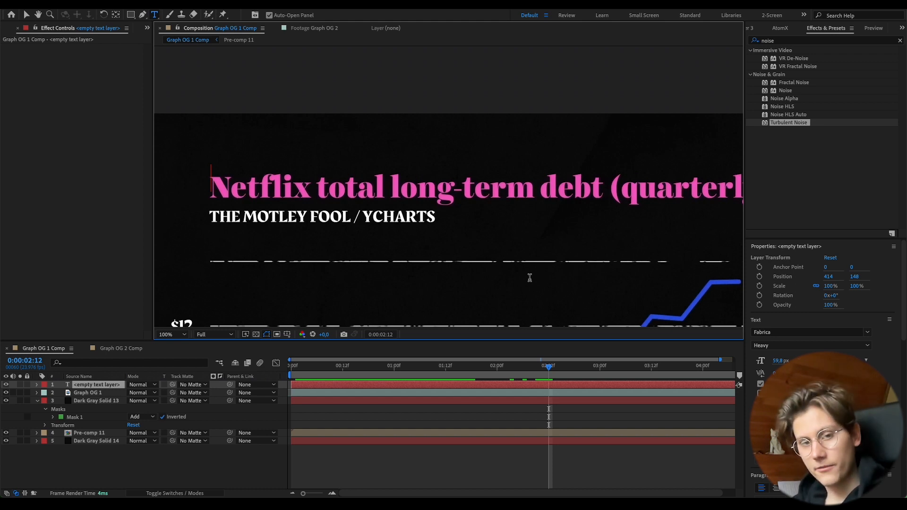
{"action": "left_click", "coordinate": [759, 383]}
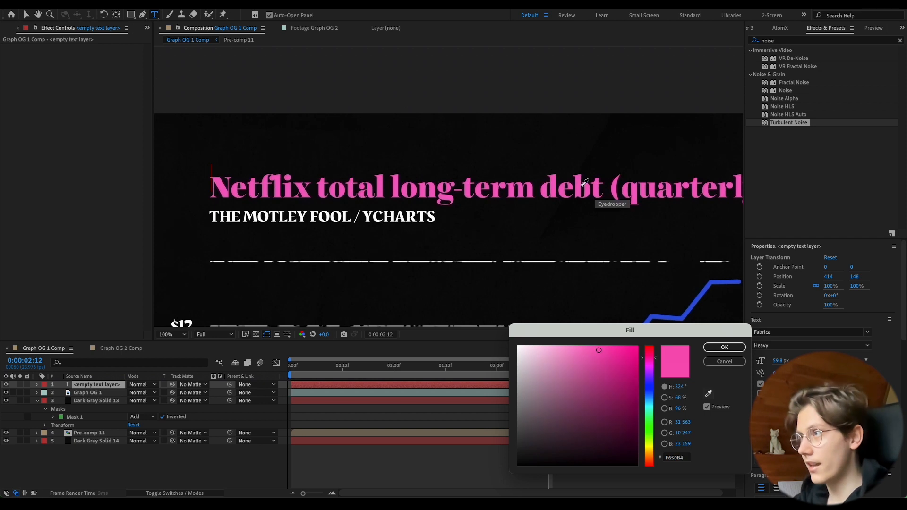
{"action": "left_click", "coordinate": [717, 347]}
{"action": "type", "text": "N"}
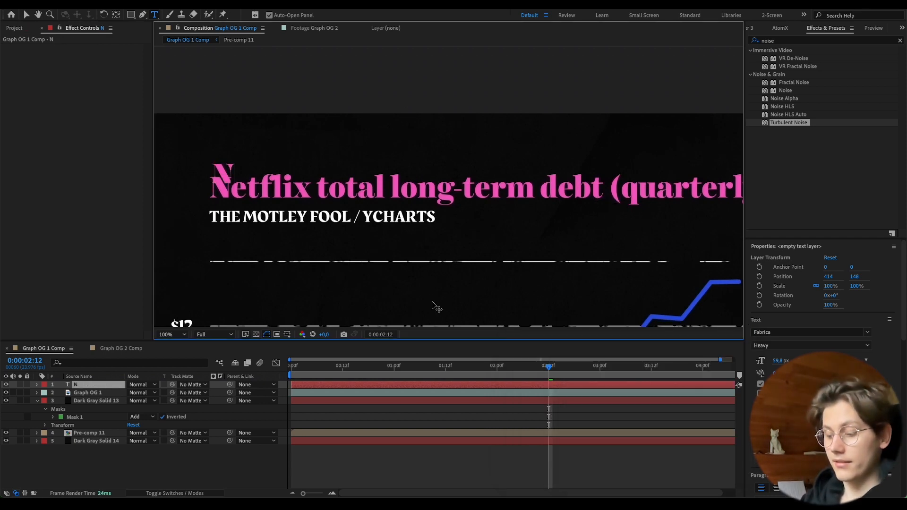
{"action": "type", "text": "etflix total long-term debt (qua"}
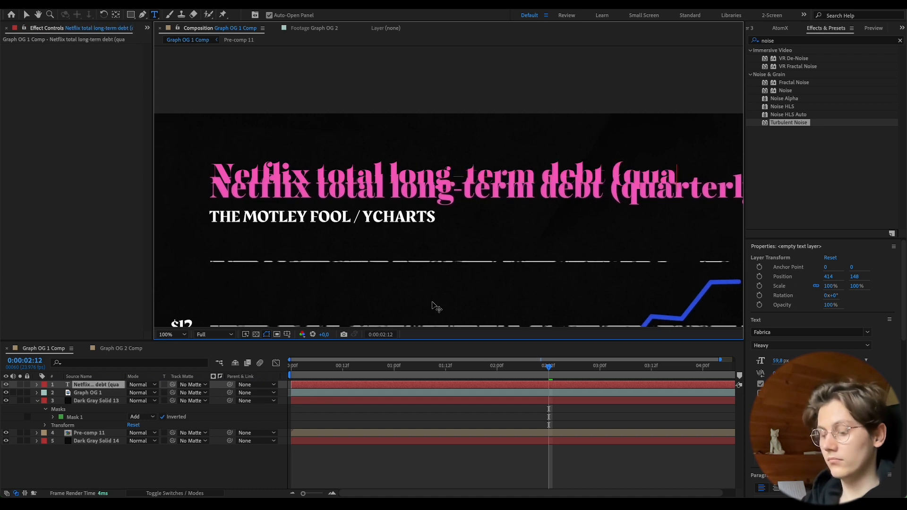
{"action": "type", "text": "rterly)"}
{"action": "key", "text": "Escape"}
{"action": "key", "text": "v"}
{"action": "left_click", "coordinate": [495, 420]}
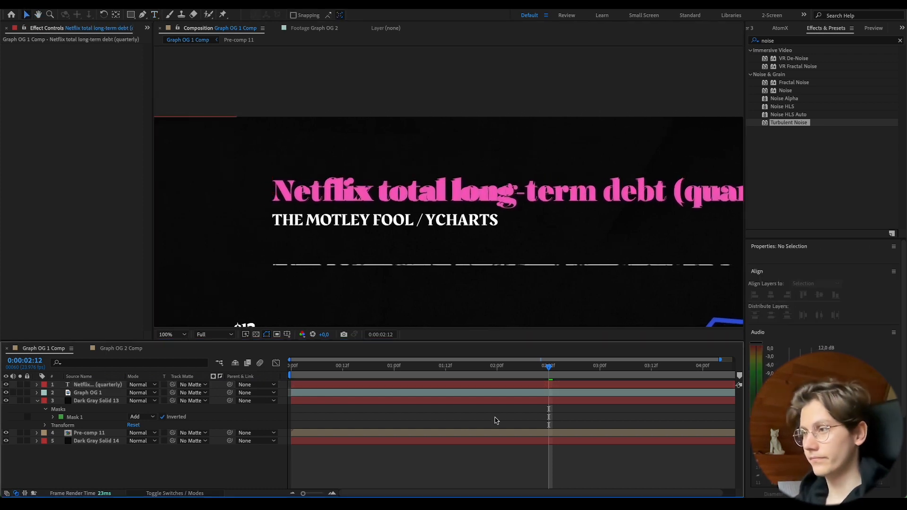
Start a Kenac text layer at the reference subtitle and set its fill to white (FFFFFF).
{"action": "key", "text": "ctrl+t"}
{"action": "left_click", "coordinate": [278, 221]}
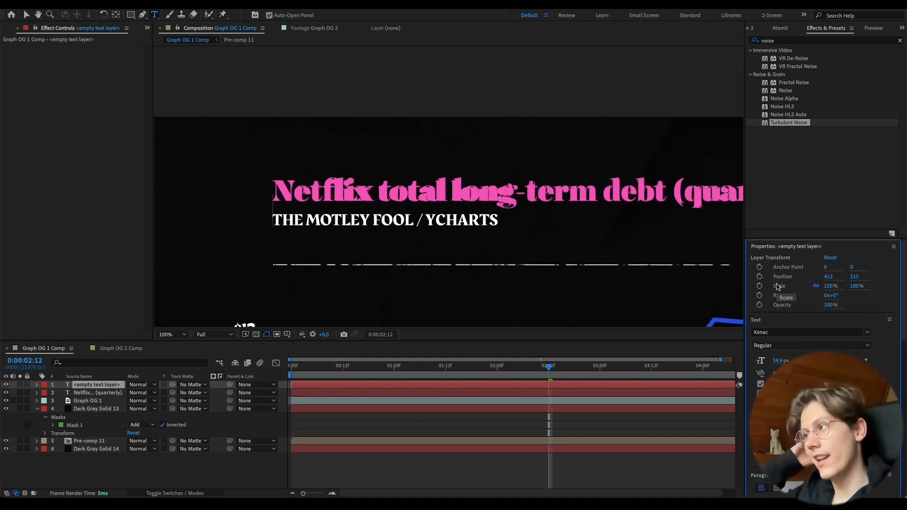
{"action": "left_click", "coordinate": [775, 384]}
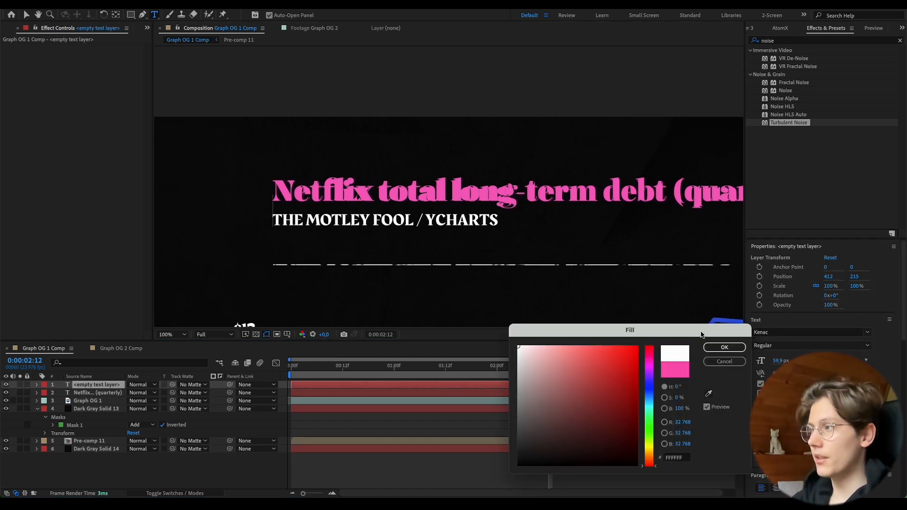
{"action": "left_click", "coordinate": [718, 348]}
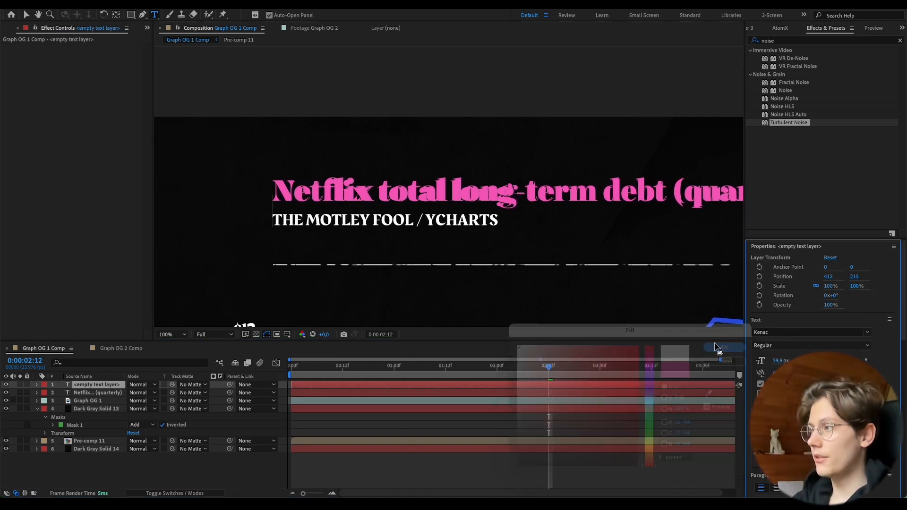
Enter "The motley fool / ycharts" as the subtitle text in Kenac Black.
{"action": "type", "text": "The mon"}
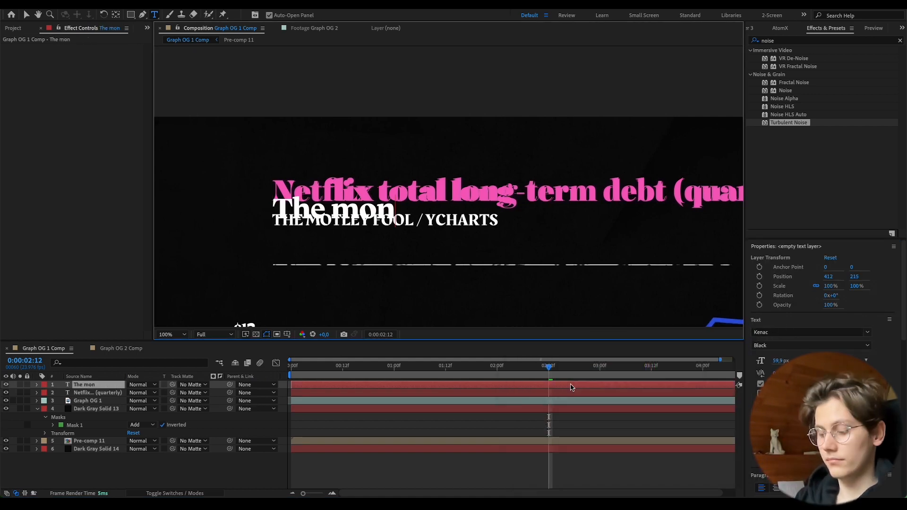
{"action": "key", "text": "BackSpace"}
{"action": "type", "text": "tley fool/"}
{"action": "key", "text": "BackSpace"}
{"action": "type", "text": "/ yacht"}
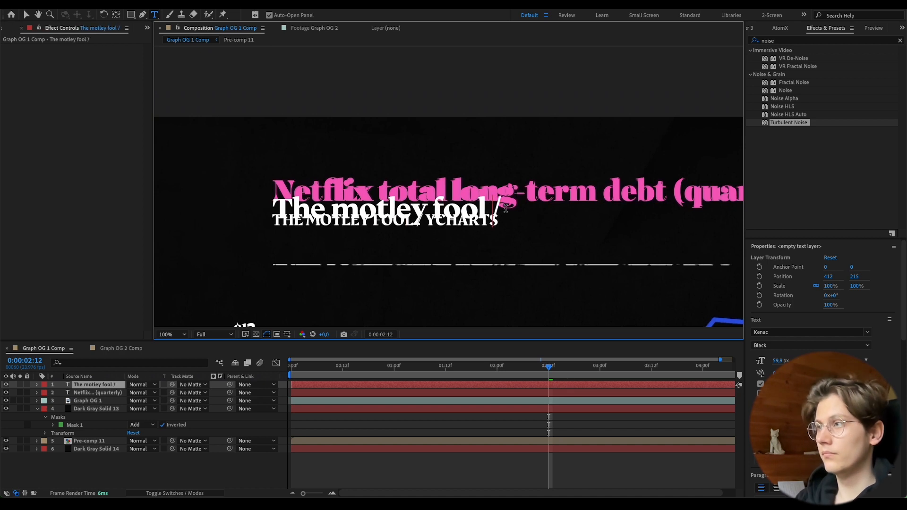
{"action": "left_click_drag", "start_coordinate": [526, 224], "coordinate": [527, 259]}
{"action": "key", "text": "BackSpace"}
{"action": "key", "text": "BackSpace"}
{"action": "key", "text": "BackSpace"}
{"action": "key", "text": "BackSpace"}
{"action": "type", "text": "charts"}
{"action": "key", "text": "Escape"}
Set the subtitle to all caps at 31.2 px and align it with the reference at position 411.6, 228.8.
{"action": "key", "text": "super+shift+k"}
{"action": "left_click_drag", "start_coordinate": [777, 361], "coordinate": [771, 361]}
{"action": "left_click_drag", "start_coordinate": [855, 278], "coordinate": [841, 279]}
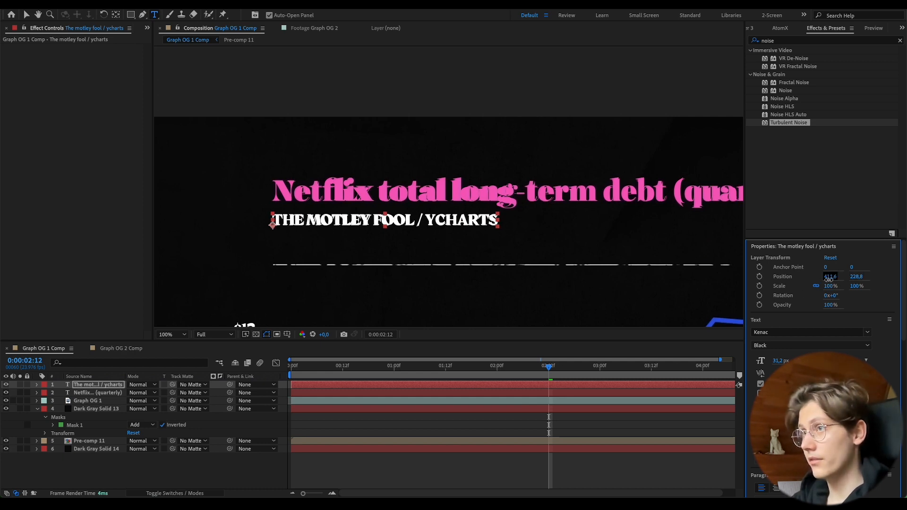
{"action": "left_click", "coordinate": [562, 427]}
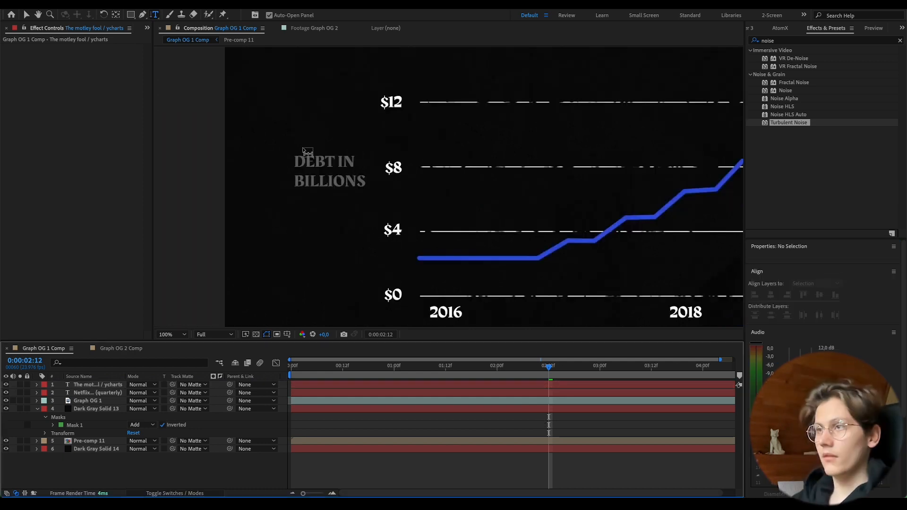
Start a text layer over the reference vertical-axis label, sampling its fill color from the reference and setting opacity to 40%.
{"action": "left_click", "coordinate": [296, 158]}
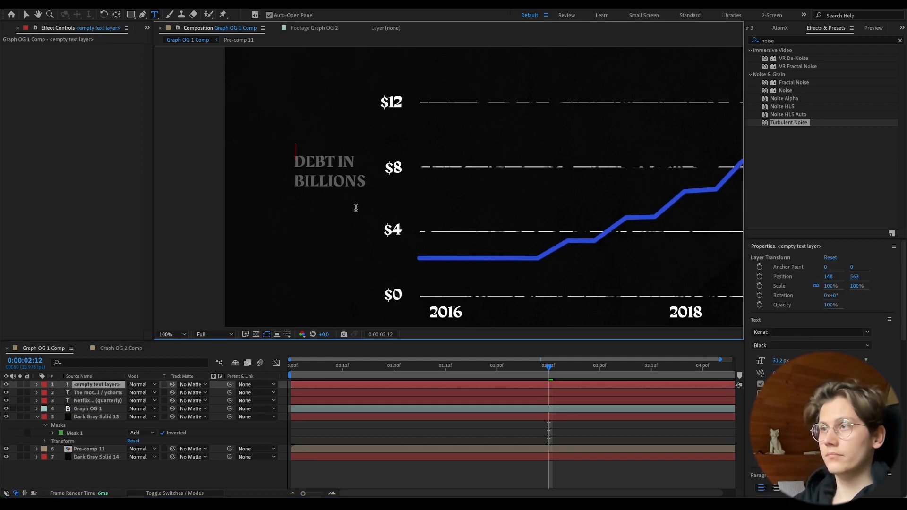
{"action": "left_click", "coordinate": [772, 384]}
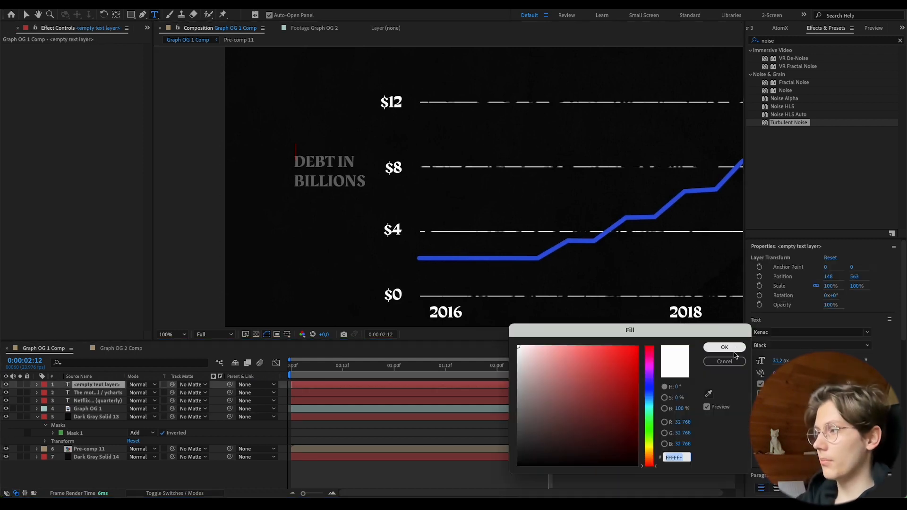
{"action": "left_click", "coordinate": [708, 393]}
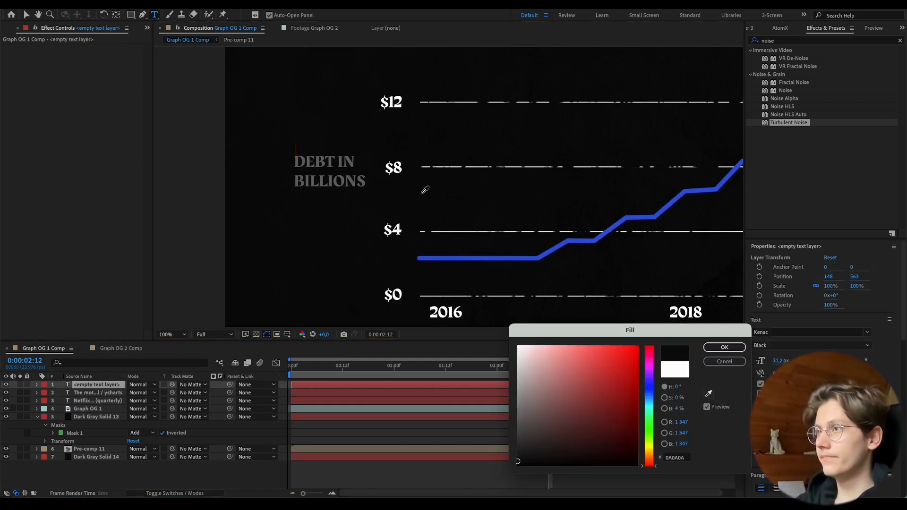
{"action": "left_click", "coordinate": [355, 179]}
{"action": "left_click", "coordinate": [724, 347]}
{"action": "left_click", "coordinate": [829, 305]}
{"action": "type", "text": "40"}
{"action": "key", "text": "Return"}
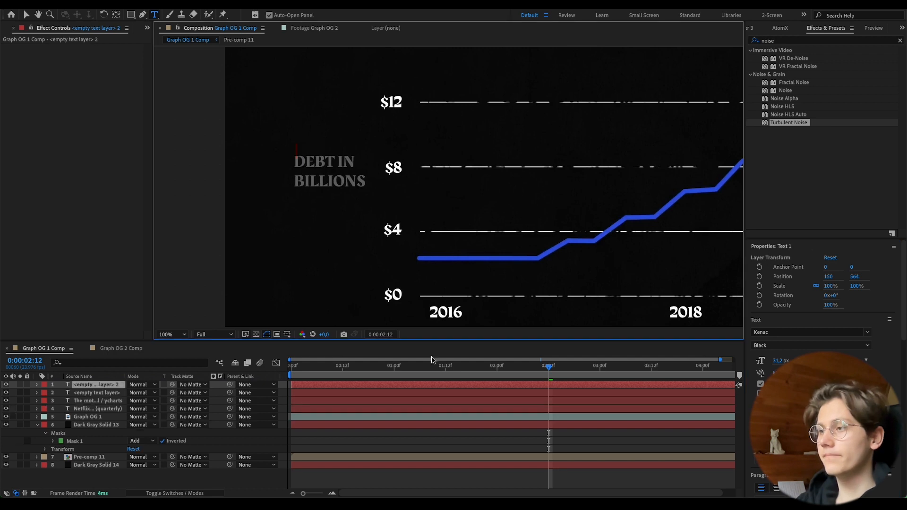
Enter "Debt in Billions" on two lines and align it with the reference label at position 147, 586.
{"action": "type", "text": "Debt in"}
{"action": "key", "text": "Return"}
{"action": "type", "text": "Billions"}
{"action": "key", "text": "Escape"}
{"action": "left_click_drag", "start_coordinate": [853, 277], "coordinate": [865, 279]}
{"action": "left_click_drag", "start_coordinate": [829, 276], "coordinate": [828, 277]}
{"action": "left_click_drag", "start_coordinate": [840, 360], "coordinate": [827, 360]}
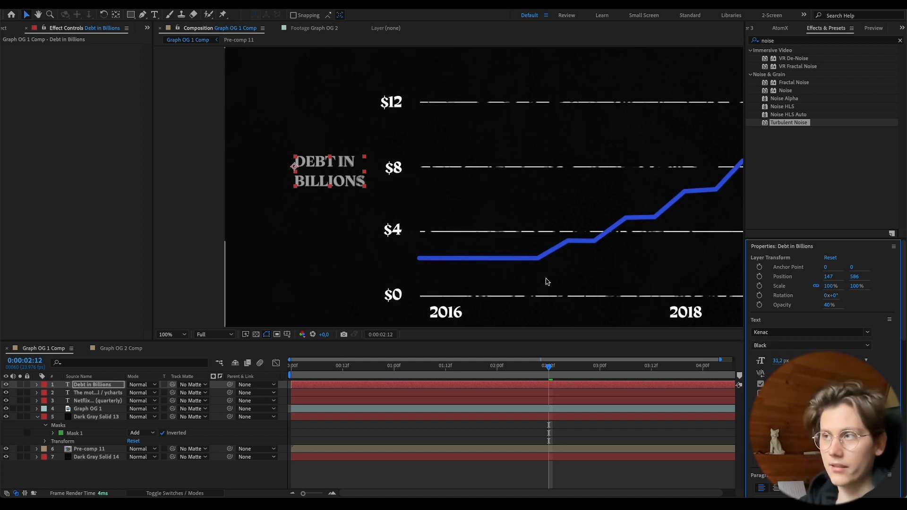
{"action": "left_click_drag", "start_coordinate": [505, 269], "coordinate": [346, 170]}
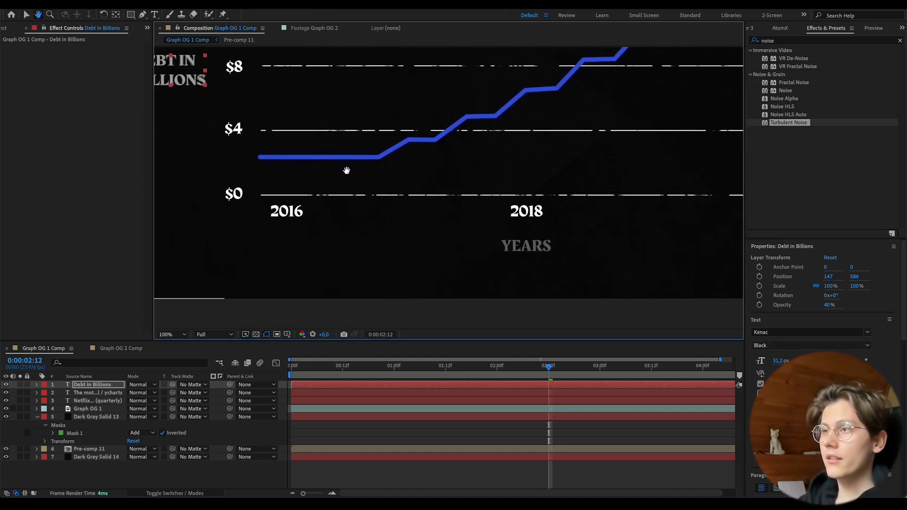
{"action": "left_click_drag", "start_coordinate": [589, 217], "coordinate": [373, 224]}
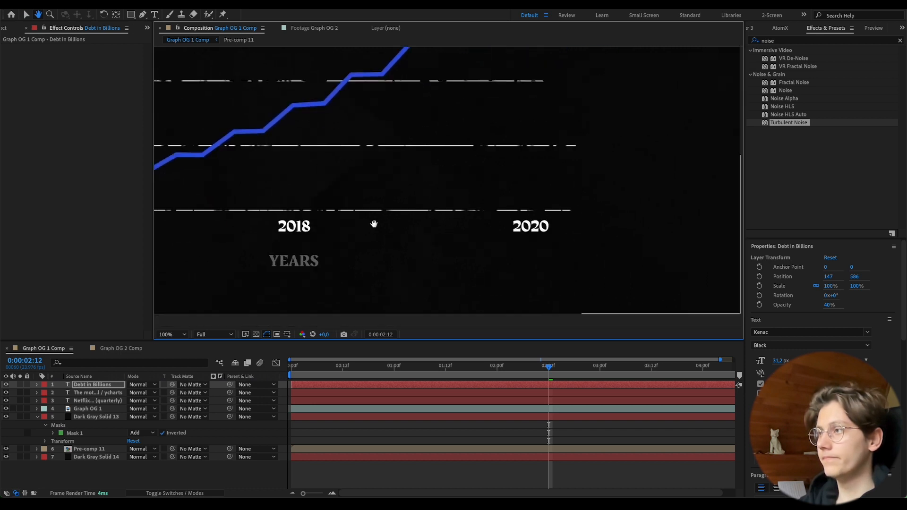
{"action": "left_click_drag", "start_coordinate": [413, 204], "coordinate": [471, 248]}
{"action": "left_click_drag", "start_coordinate": [447, 130], "coordinate": [479, 169]}
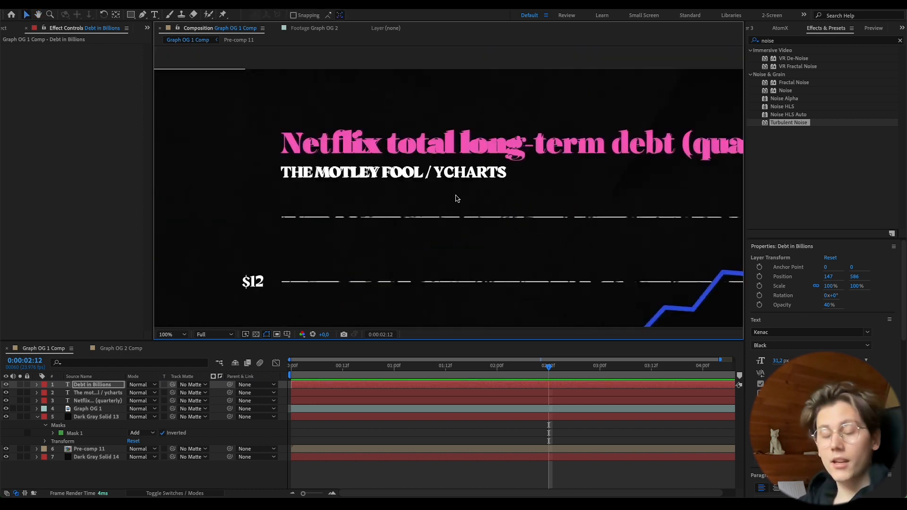
{"action": "left_click_drag", "start_coordinate": [415, 222], "coordinate": [436, 142]}
{"action": "left_click_drag", "start_coordinate": [428, 240], "coordinate": [439, 93]}
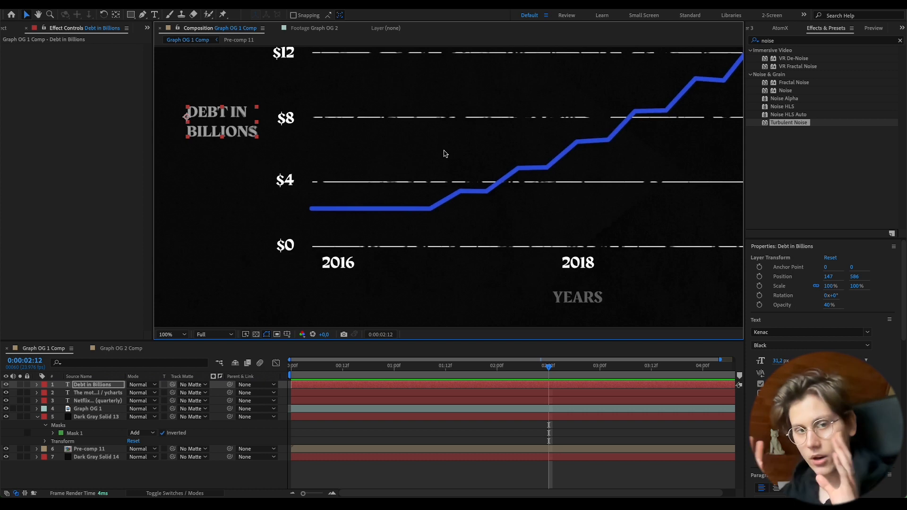
Add the text "Years" over the reference horizontal-axis label at 40% opacity and align it at position 924.2, 978.
{"action": "left_click", "coordinate": [439, 429]}
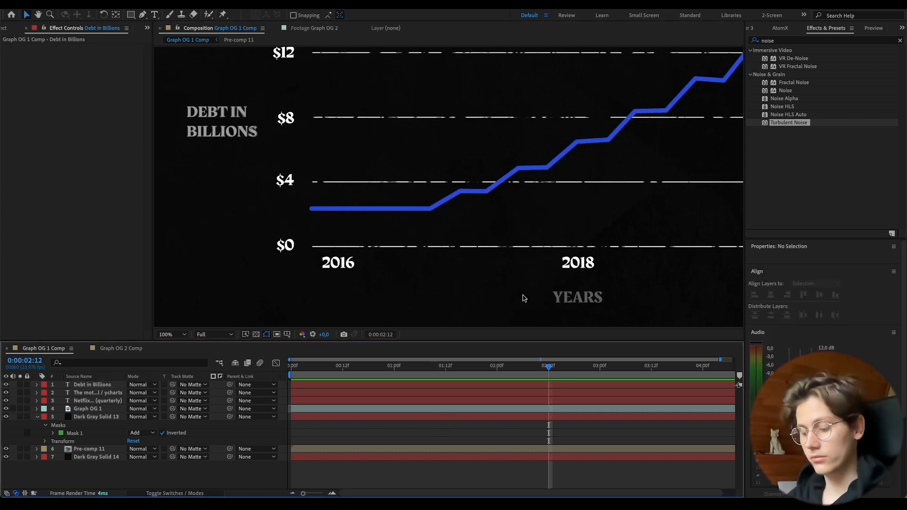
{"action": "key", "text": "ctrl+t"}
{"action": "left_click", "coordinate": [555, 296]}
{"action": "type", "text": "Years"}
{"action": "left_click", "coordinate": [829, 305]}
{"action": "type", "text": "40"}
{"action": "left_click_drag", "start_coordinate": [854, 276], "coordinate": [859, 276]}
{"action": "key", "text": "v"}
Add a right-aligned "$0" text over the reference value at the lowest gridline and position it at 375.9, 868.4.
{"action": "left_click_drag", "start_coordinate": [550, 239], "coordinate": [662, 264]}
{"action": "scroll", "coordinate": [418, 310], "scroll_direction": "up", "scroll_amount": 1}
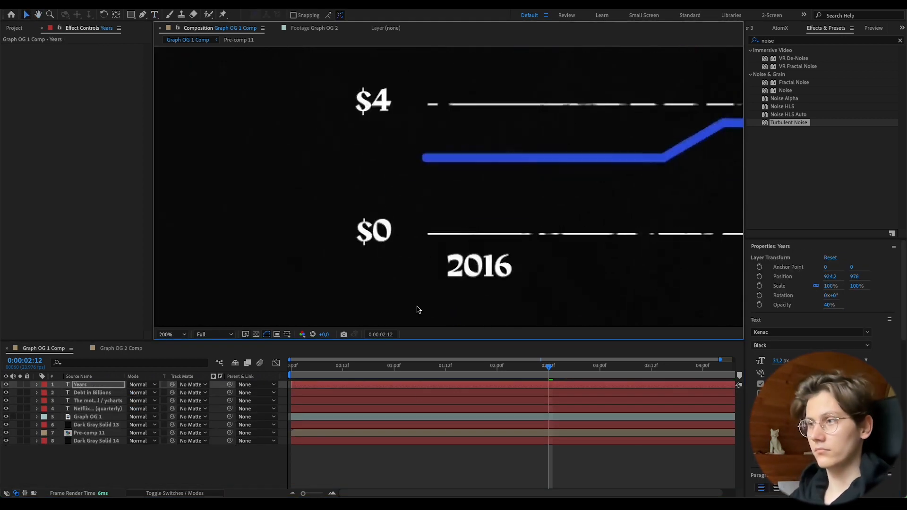
{"action": "left_click", "coordinate": [418, 310]}
{"action": "key", "text": "ctrl+t"}
{"action": "left_click", "coordinate": [357, 235]}
{"action": "type", "text": "$0"}
{"action": "left_click", "coordinate": [789, 487]}
{"action": "left_click_drag", "start_coordinate": [854, 276], "coordinate": [857, 276]}
{"action": "left_click_drag", "start_coordinate": [831, 278], "coordinate": [849, 279]}
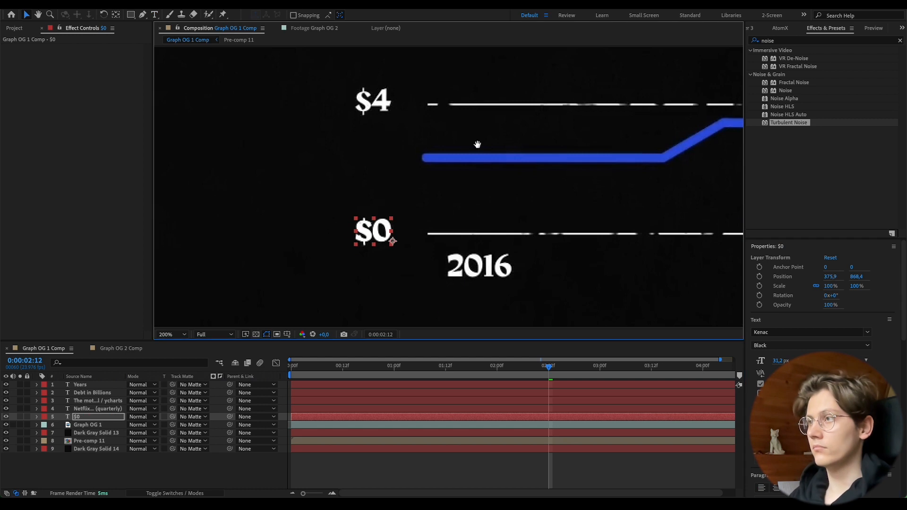
Duplicate the "$0" label up the axis, change the copies to "$4", "$8" and "$12", and align them with the reference values.
{"action": "left_click_drag", "start_coordinate": [477, 144], "coordinate": [522, 235]}
{"action": "key", "text": "ctrl+d"}
{"action": "left_click_drag", "start_coordinate": [855, 276], "coordinate": [790, 277]}
{"action": "key", "text": "ctrl+t"}
{"action": "left_click_drag", "start_coordinate": [417, 192], "coordinate": [449, 194]}
{"action": "type", "text": "4"}
{"action": "key", "text": "ctrl+d"}
{"action": "left_click_drag", "start_coordinate": [856, 276], "coordinate": [793, 277]}
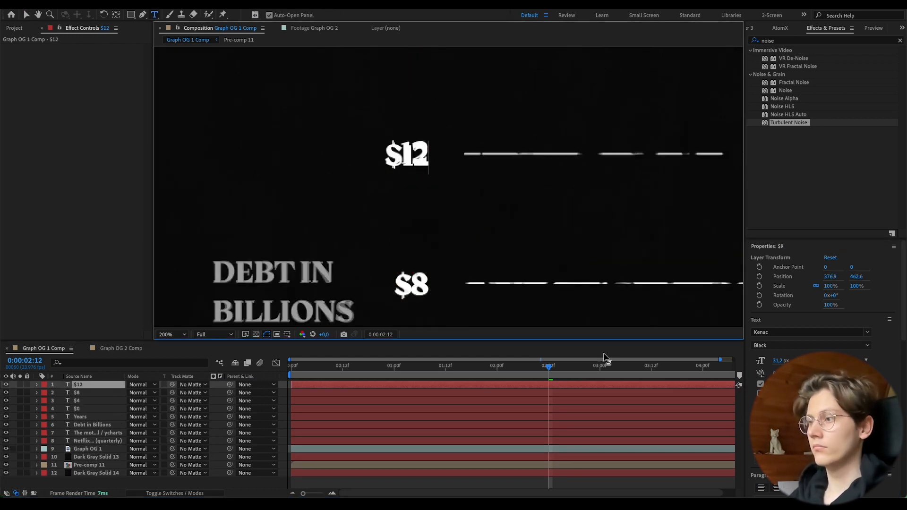
{"action": "left_click_drag", "start_coordinate": [426, 164], "coordinate": [429, 164]}
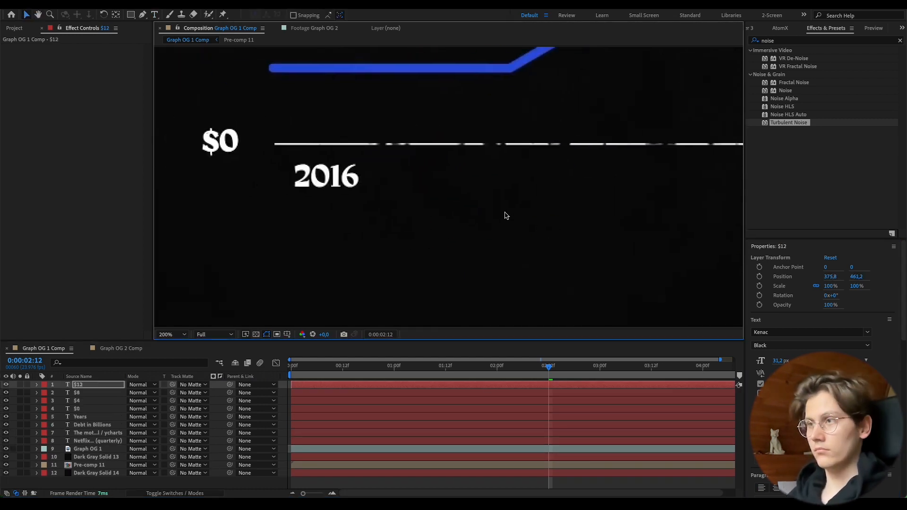
Add the year labels "2016", "2018" and "2020" over the reference years below the lowest gridline.
{"action": "type", "text": "2017"}
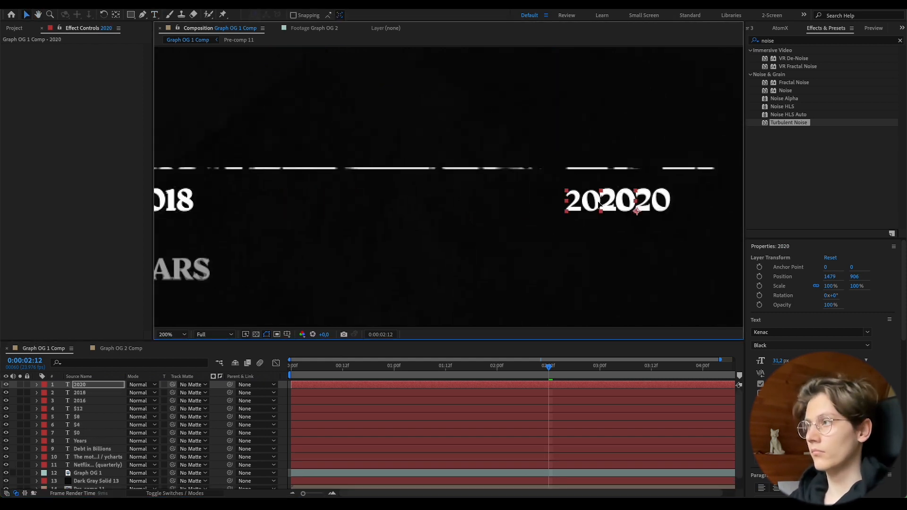
{"action": "left_click", "coordinate": [448, 400]}
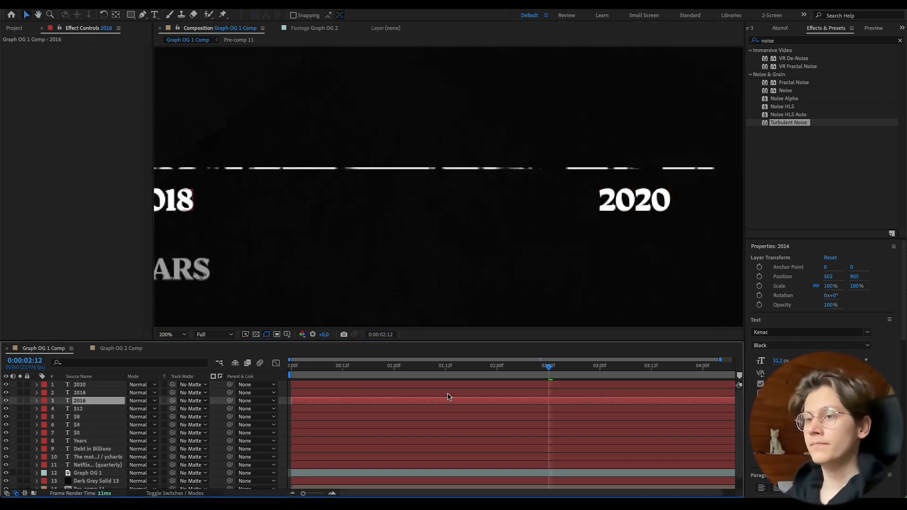
{"action": "left_click", "coordinate": [179, 335]}
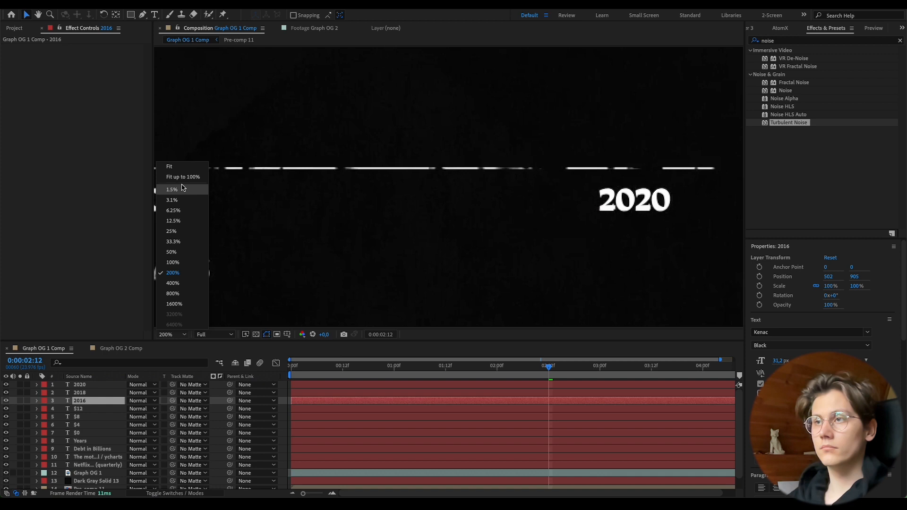
{"action": "left_click", "coordinate": [171, 178]}
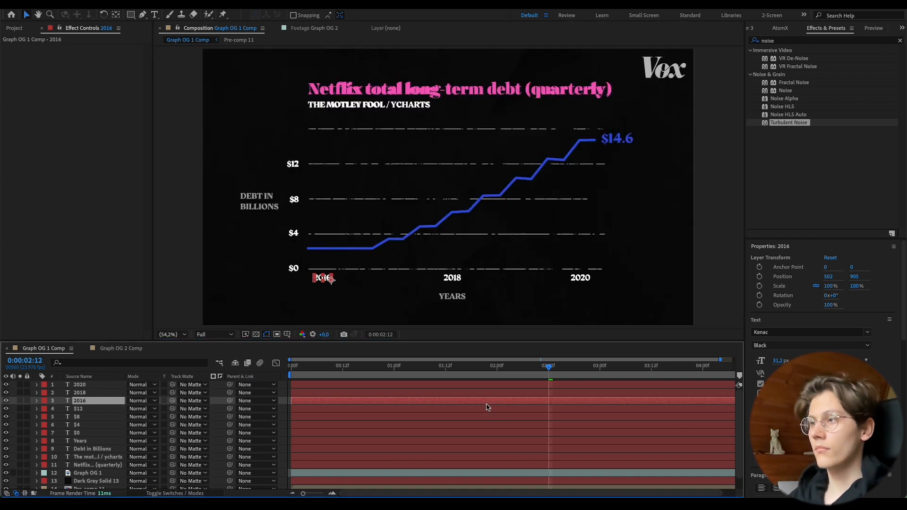
Go to 0:00:03:03 and place the Graph OG 1 reference layer at the top of the layer stack.
{"action": "left_click", "coordinate": [370, 410]}
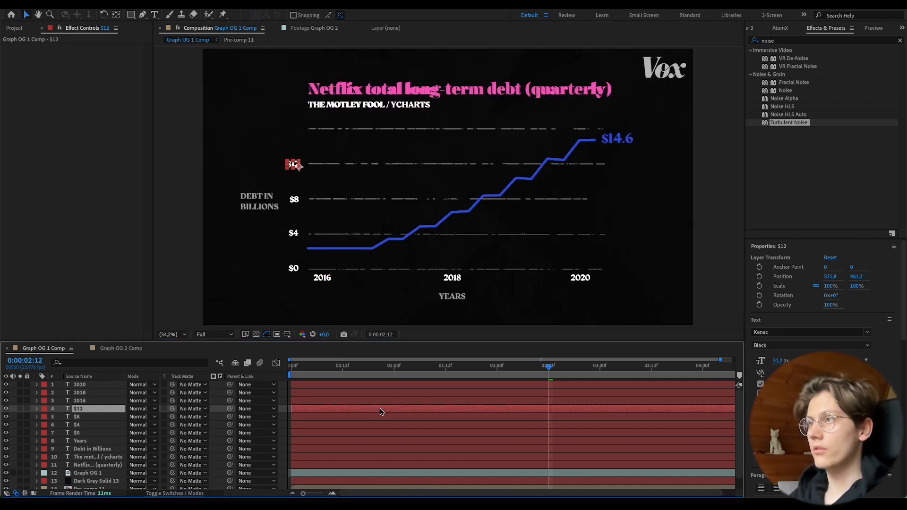
{"action": "left_click_drag", "start_coordinate": [450, 375], "coordinate": [613, 374]}
{"action": "scroll", "coordinate": [356, 441], "scroll_direction": "down", "scroll_amount": 2}
{"action": "left_click_drag", "start_coordinate": [88, 460], "coordinate": [83, 383]}
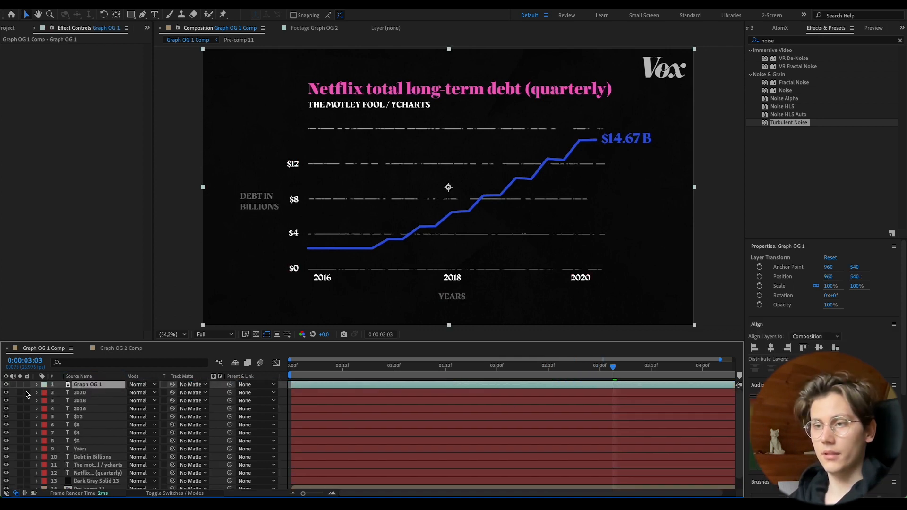
Compare the rebuilt text and gridlines with the original by toggling the visibility of the Graph OG 1 layer.
{"action": "left_click", "coordinate": [6, 384]}
{"action": "left_click", "coordinate": [6, 385]}
{"action": "left_click", "coordinate": [6, 385]}
{"action": "left_click", "coordinate": [6, 384]}
{"action": "left_click", "coordinate": [7, 385]}
{"action": "left_click", "coordinate": [7, 384]}
{"action": "left_click", "coordinate": [6, 384]}
{"action": "left_click", "coordinate": [6, 385]}
{"action": "left_click", "coordinate": [6, 385]}
{"action": "left_click", "coordinate": [6, 384]}
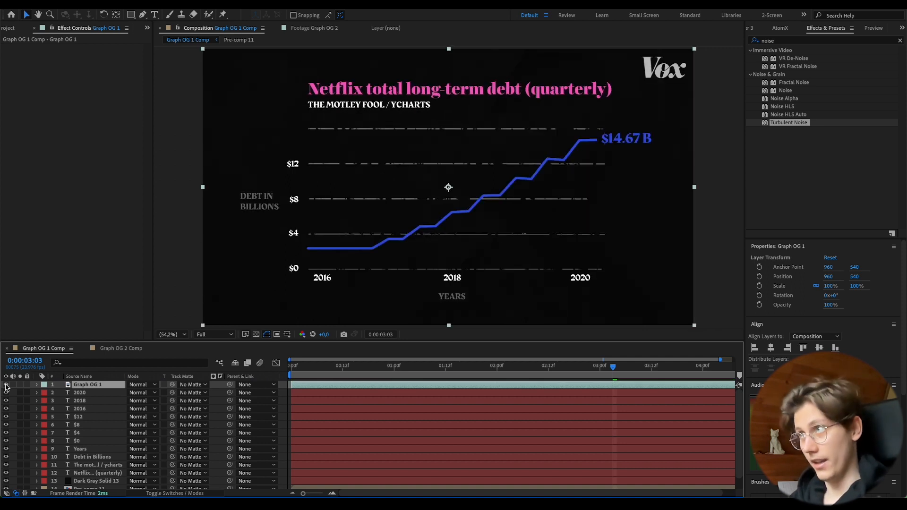
{"action": "left_click", "coordinate": [7, 385]}
{"action": "left_click", "coordinate": [6, 385]}
{"action": "left_click", "coordinate": [6, 385]}
{"action": "left_click", "coordinate": [6, 384]}
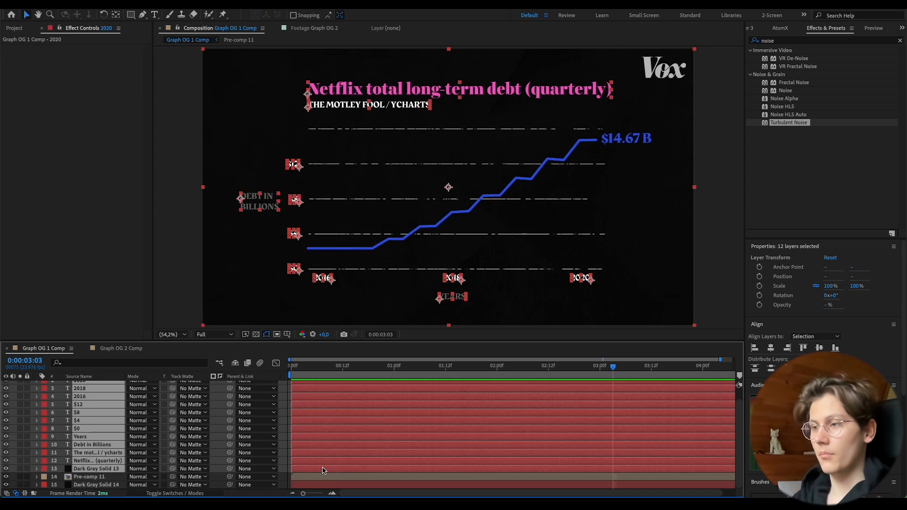
Pre-compose all the selected text layers together with Dark Gray Solid 13.
{"action": "right_click", "coordinate": [323, 468]}
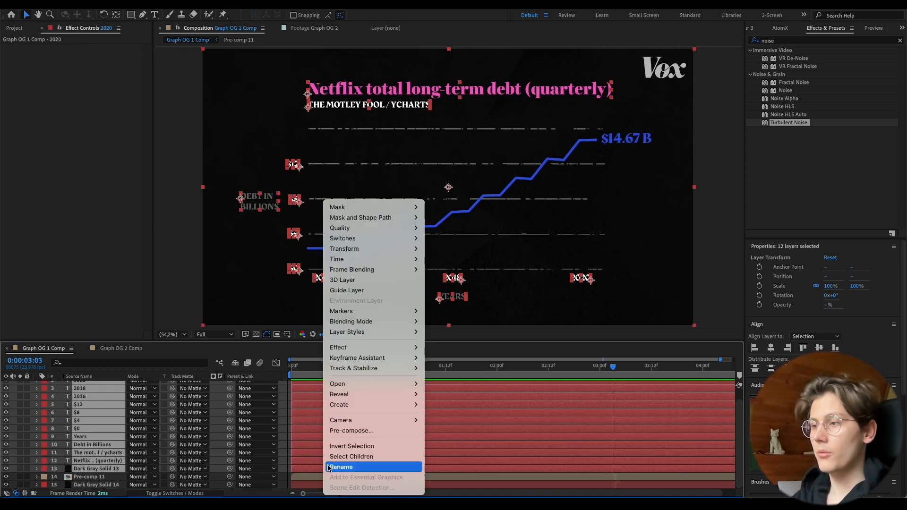
{"action": "left_click", "coordinate": [366, 430]}
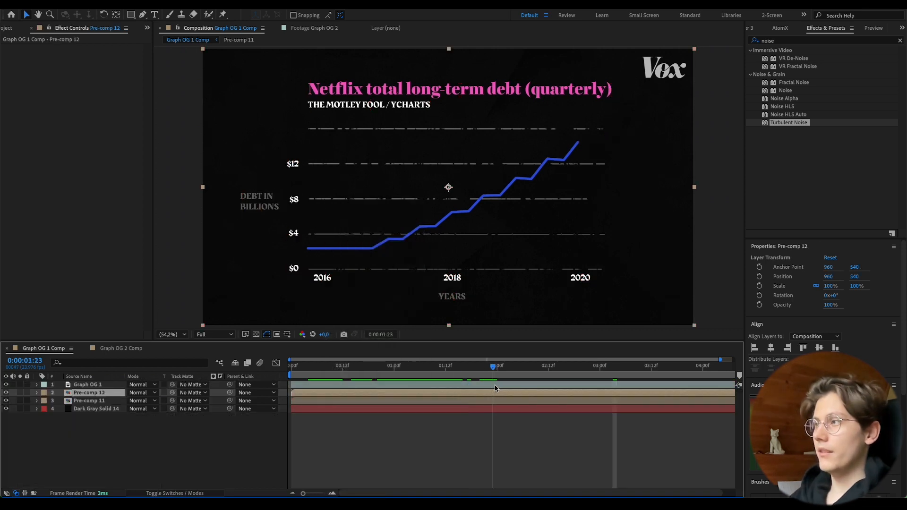
Set up the Pen tool with a 9 px stroke in the blue 2745DB sampled from the reference graph line.
{"action": "key", "text": "g"}
{"action": "scroll", "coordinate": [318, 259], "scroll_direction": "up", "scroll_amount": 2}
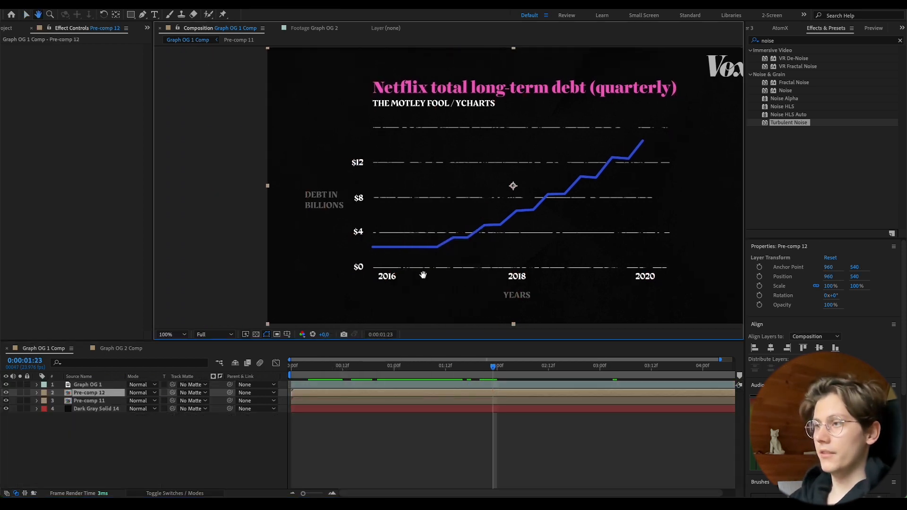
{"action": "left_click", "coordinate": [330, 15]}
{"action": "left_click", "coordinate": [709, 393]}
{"action": "left_click", "coordinate": [504, 218]}
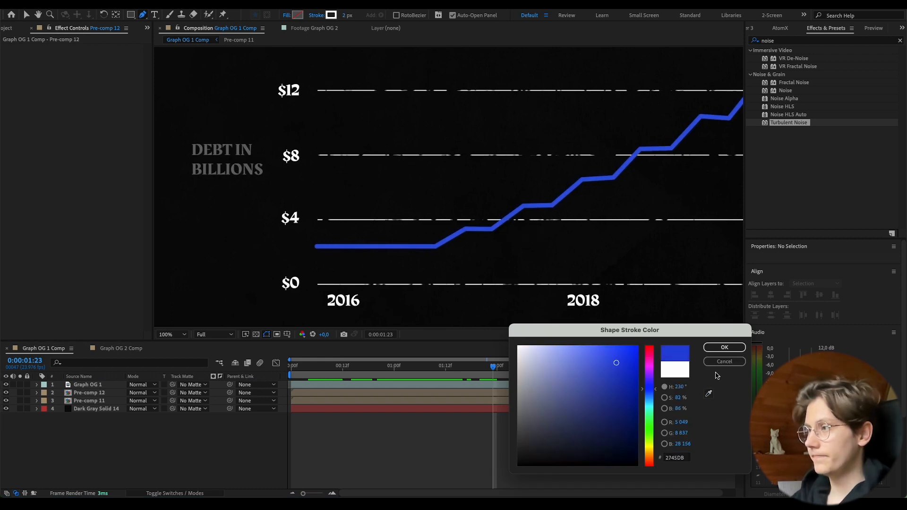
{"action": "left_click", "coordinate": [724, 347]}
{"action": "left_click", "coordinate": [342, 16]}
{"action": "type", "text": "10"}
{"action": "key", "text": "Return"}
Trace the start of the blue graph line, placing points along its flat section and first rise below the $4 gridline.
{"action": "key", "text": "space"}
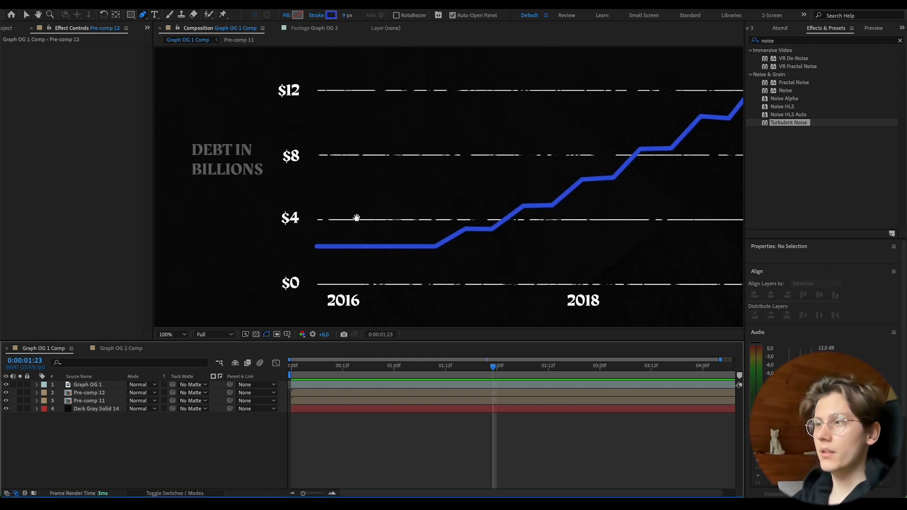
{"action": "left_click_drag", "start_coordinate": [356, 245], "coordinate": [356, 231]}
{"action": "scroll", "coordinate": [355, 232], "scroll_direction": "up", "scroll_amount": 1}
{"action": "left_click_drag", "start_coordinate": [269, 262], "coordinate": [275, 239]}
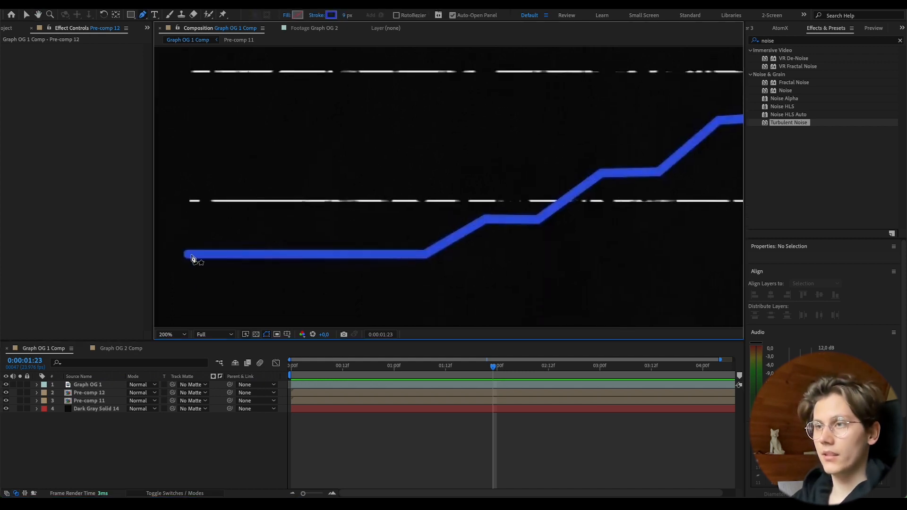
{"action": "left_click", "coordinate": [188, 254]}
{"action": "left_click", "coordinate": [426, 255]}
{"action": "left_click", "coordinate": [485, 219]}
{"action": "left_click", "coordinate": [538, 219]}
Continue the path through the graph line's corners from just above the $4 gridline to just above the $8 gridline.
{"action": "left_click_drag", "start_coordinate": [642, 168], "coordinate": [342, 255]}
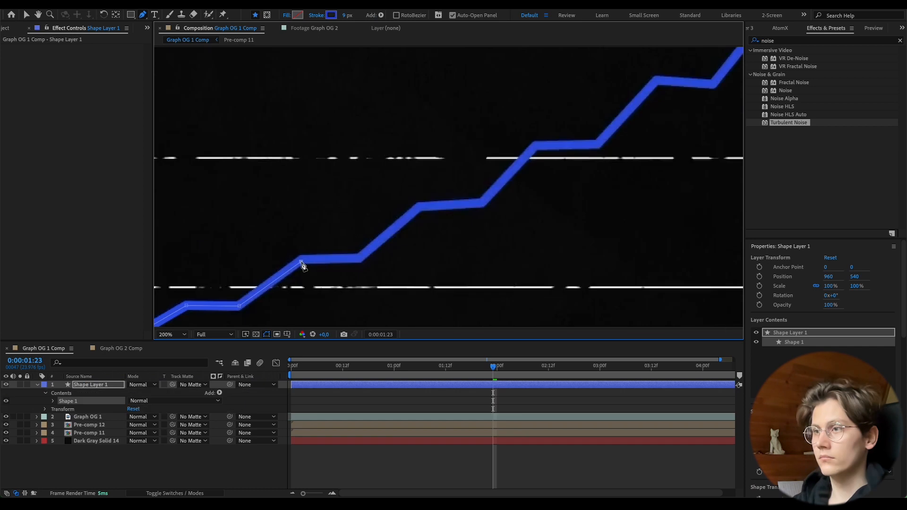
{"action": "left_click", "coordinate": [302, 259]}
{"action": "left_click", "coordinate": [360, 259]}
{"action": "left_click", "coordinate": [419, 206]}
{"action": "left_click", "coordinate": [483, 202]}
{"action": "left_click", "coordinate": [535, 146]}
{"action": "left_click", "coordinate": [597, 144]}
Trace the upper corners past the $12 gridline and finish the path at the graph line's end, with the time at 0:00:03:11.
{"action": "left_click_drag", "start_coordinate": [656, 82], "coordinate": [363, 262]}
{"action": "left_click", "coordinate": [362, 261]}
{"action": "left_click", "coordinate": [418, 263]}
{"action": "left_click", "coordinate": [478, 189]}
{"action": "left_click", "coordinate": [540, 193]}
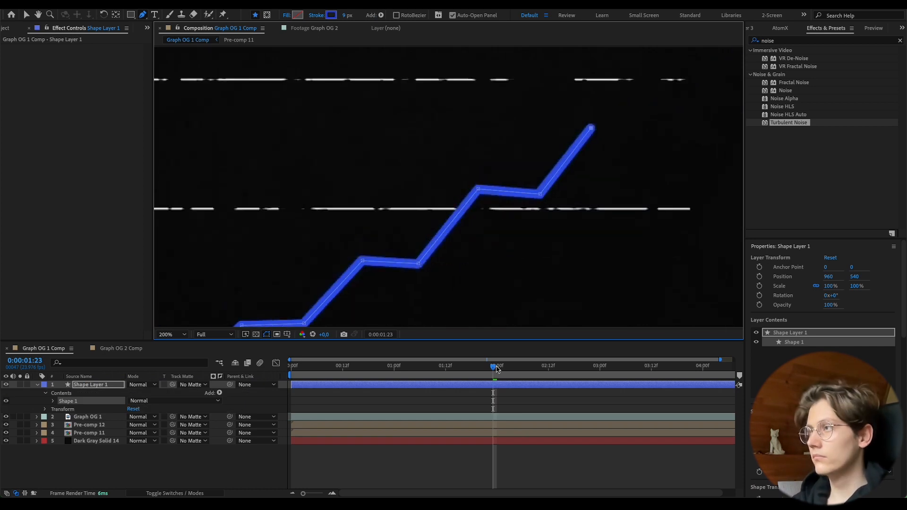
{"action": "left_click_drag", "start_coordinate": [496, 366], "coordinate": [647, 367]}
{"action": "left_click", "coordinate": [514, 443]}
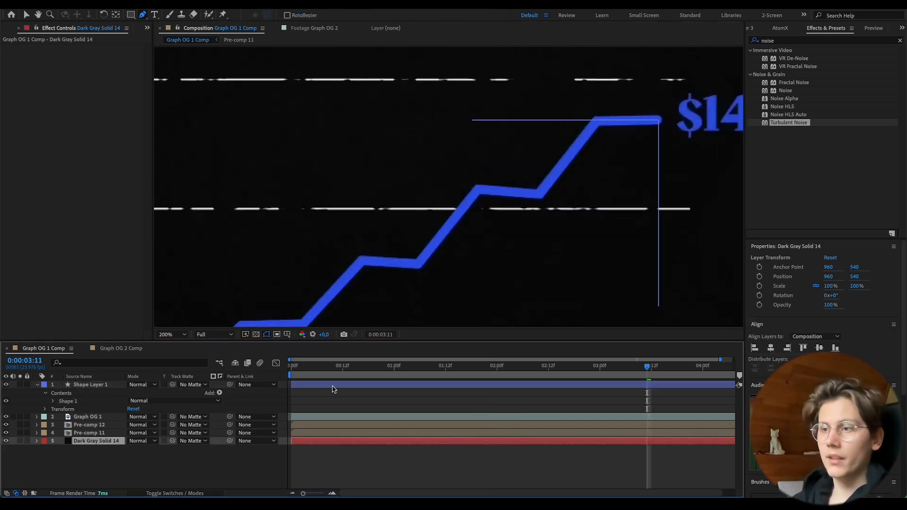
Set the line cap of the traced graph line's stroke to Round Cap.
{"action": "left_click_drag", "start_coordinate": [325, 281], "coordinate": [735, 66]}
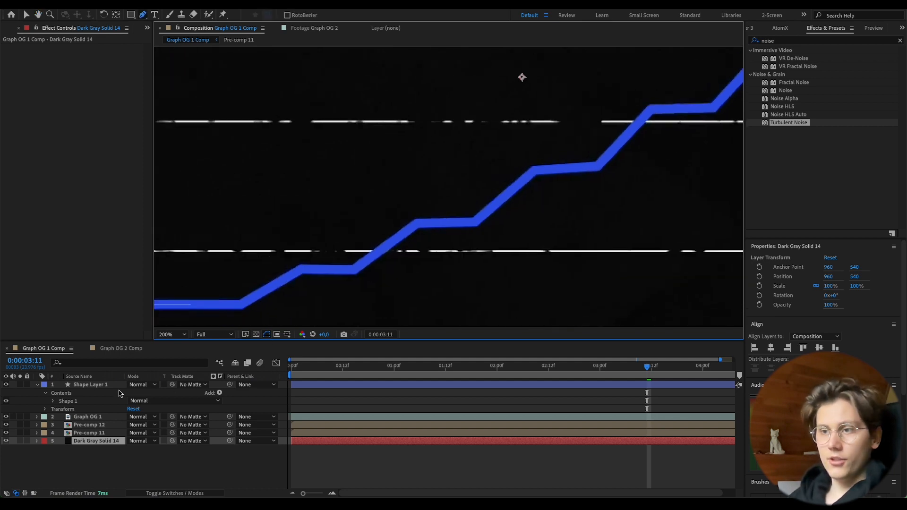
{"action": "left_click", "coordinate": [53, 401]}
{"action": "left_click", "coordinate": [61, 417]}
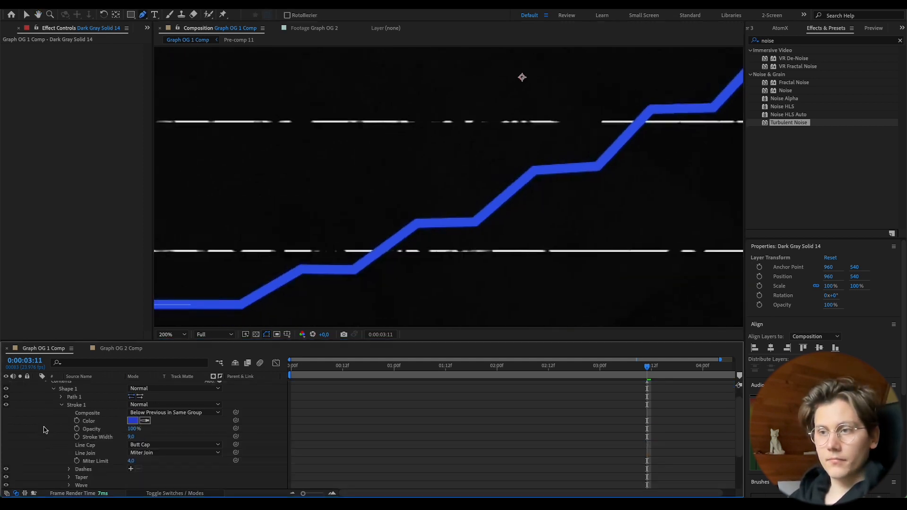
{"action": "left_click", "coordinate": [163, 464]}
{"action": "scroll", "coordinate": [81, 448], "scroll_direction": "down", "scroll_amount": 3}
{"action": "scroll", "coordinate": [87, 440], "scroll_direction": "up", "scroll_amount": 3}
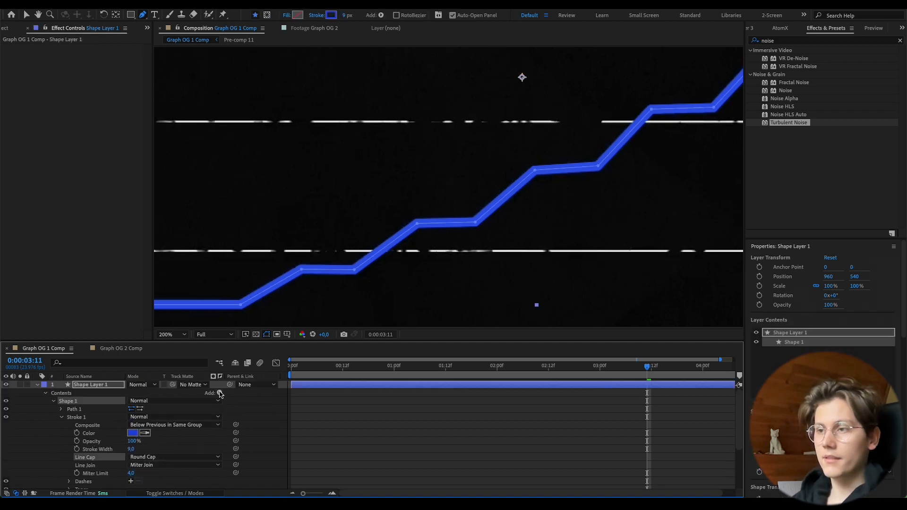
Add Round Corners to the traced graph line's shape and expand its radius property.
{"action": "left_click", "coordinate": [220, 393]}
{"action": "left_click", "coordinate": [241, 435]}
{"action": "scroll", "coordinate": [94, 441], "scroll_direction": "down", "scroll_amount": 2}
{"action": "scroll", "coordinate": [79, 439], "scroll_direction": "up", "scroll_amount": 2}
{"action": "left_click", "coordinate": [61, 415]}
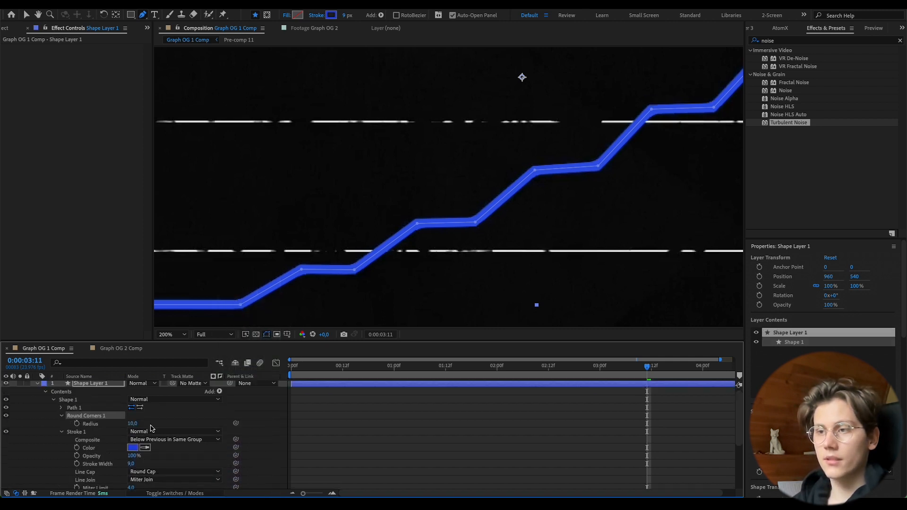
Set the traced line's Round Corners radius to 2 and add an expanded Trim Paths to its shape.
{"action": "left_click", "coordinate": [134, 423]}
{"action": "type", "text": "5"}
{"action": "left_click", "coordinate": [53, 399]}
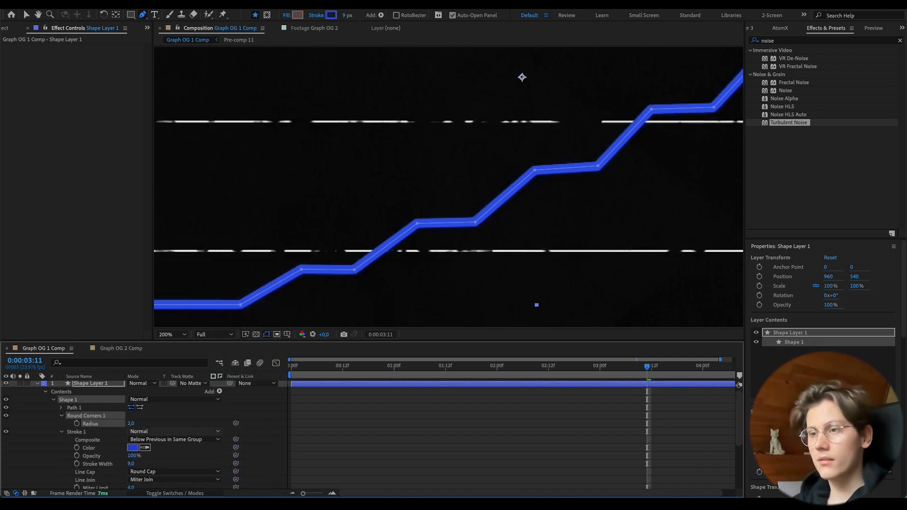
{"action": "left_click", "coordinate": [219, 392]}
{"action": "left_click", "coordinate": [219, 436]}
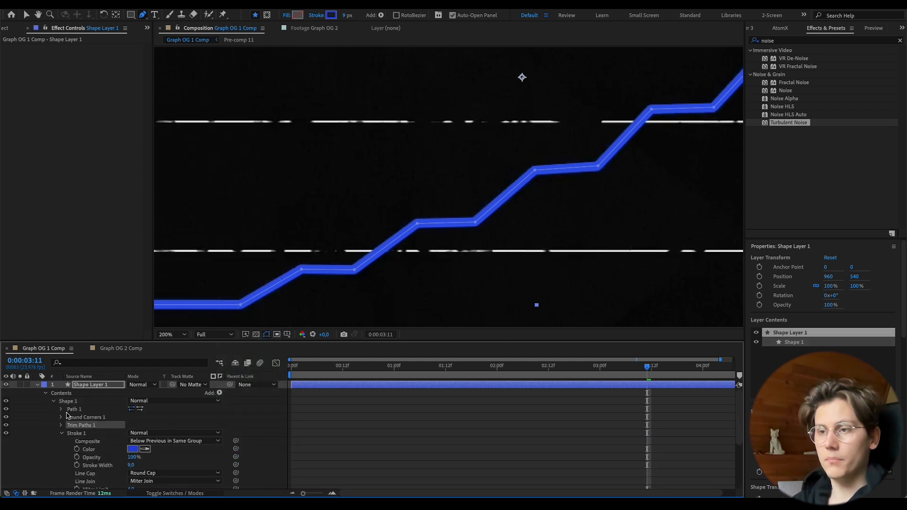
{"action": "left_click", "coordinate": [62, 425]}
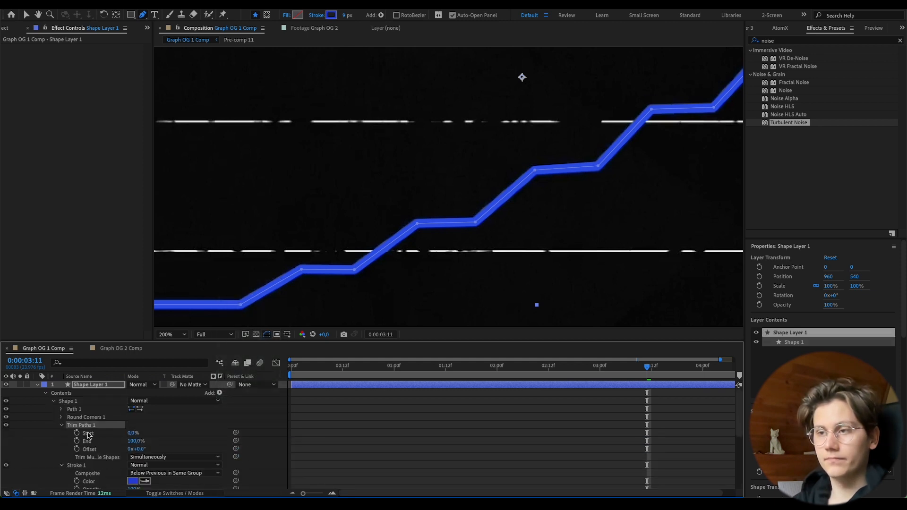
Keyframe the Trim Paths End of the traced line from 0% at 0:00:01:11 to 100% at 0:00:02:01.
{"action": "left_click", "coordinate": [134, 441]}
{"action": "type", "text": "1"}
{"action": "key", "text": "Return"}
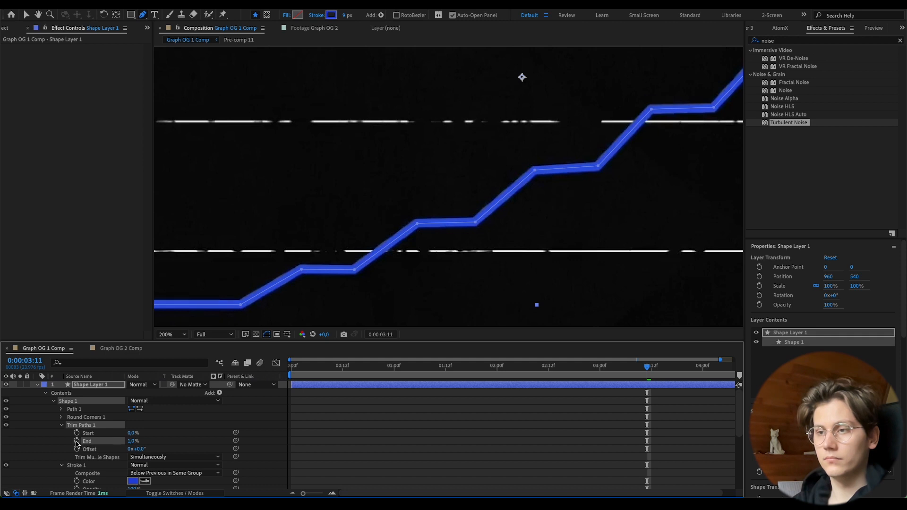
{"action": "left_click", "coordinate": [76, 441]}
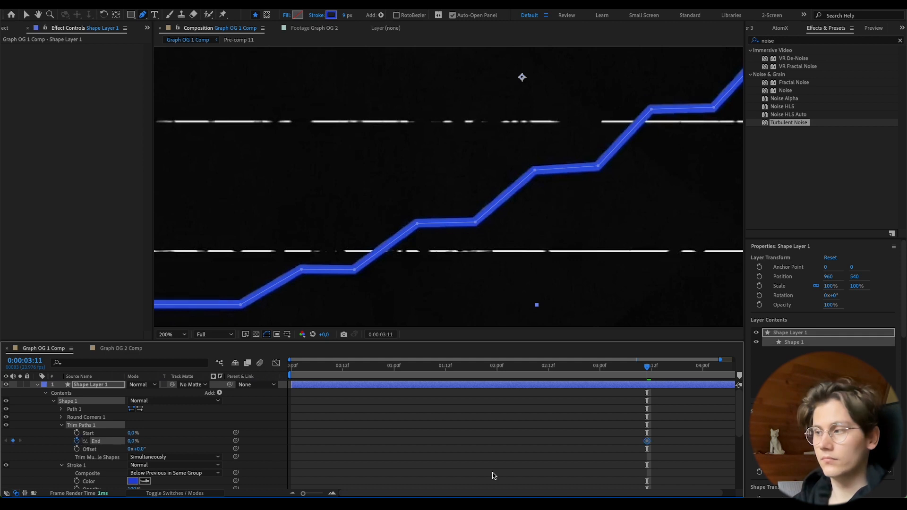
{"action": "left_click_drag", "start_coordinate": [452, 376], "coordinate": [501, 373]}
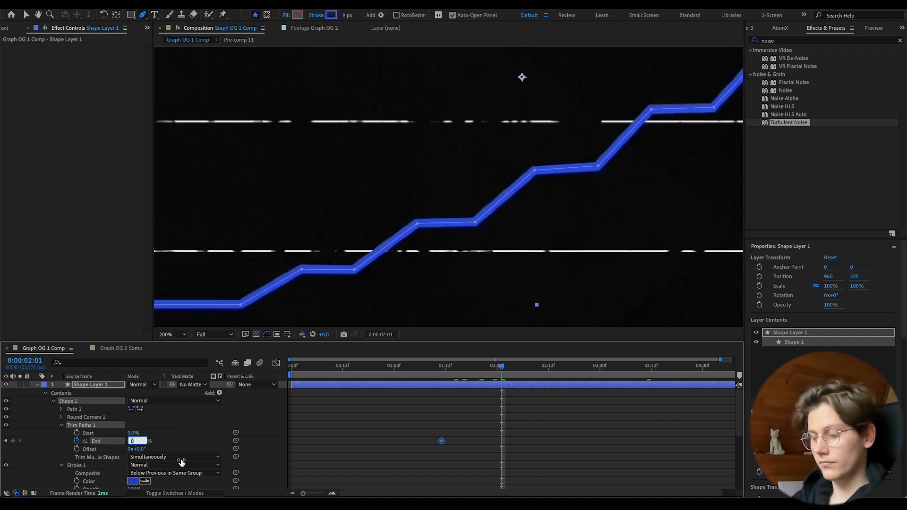
{"action": "type", "text": "100"}
{"action": "key", "text": "Return"}
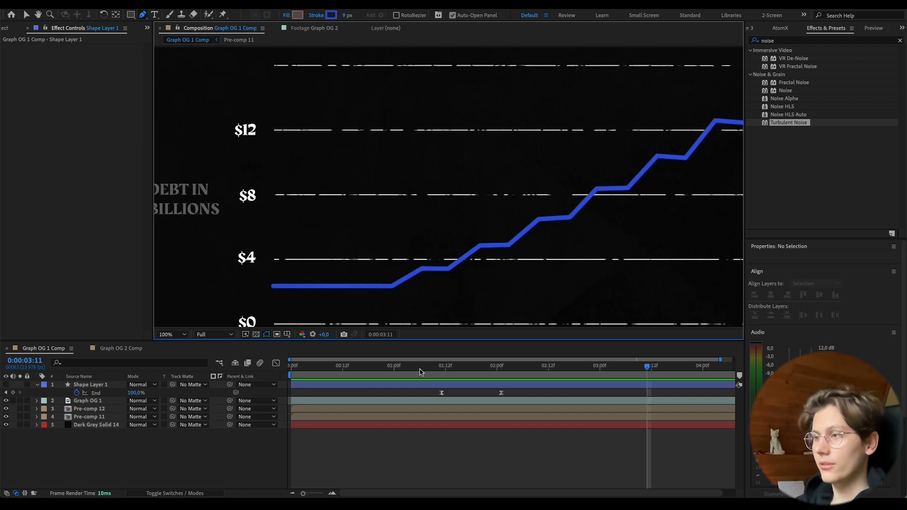
Retime the End keyframes to match the reference, with the first at 0:00:00:12 and the last at 0:00:02:18.
{"action": "left_click_drag", "start_coordinate": [419, 370], "coordinate": [343, 382]}
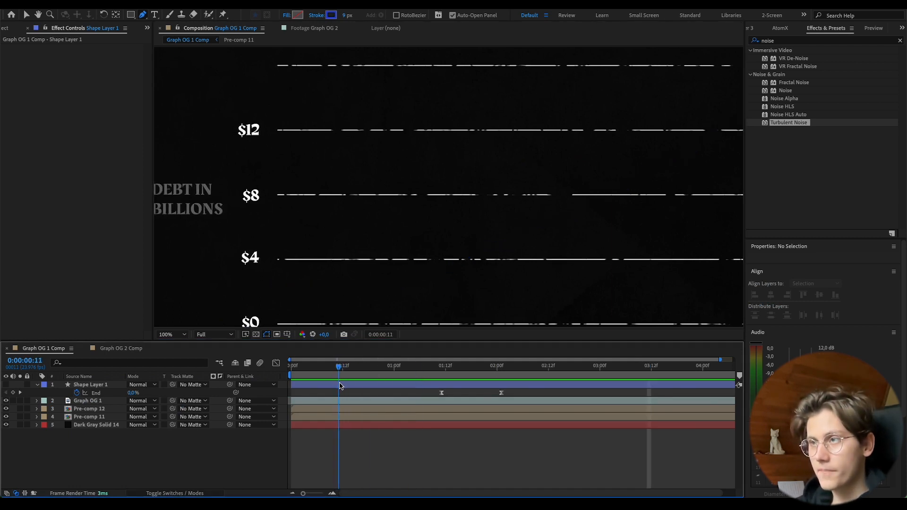
{"action": "left_click_drag", "start_coordinate": [439, 394], "coordinate": [342, 393]}
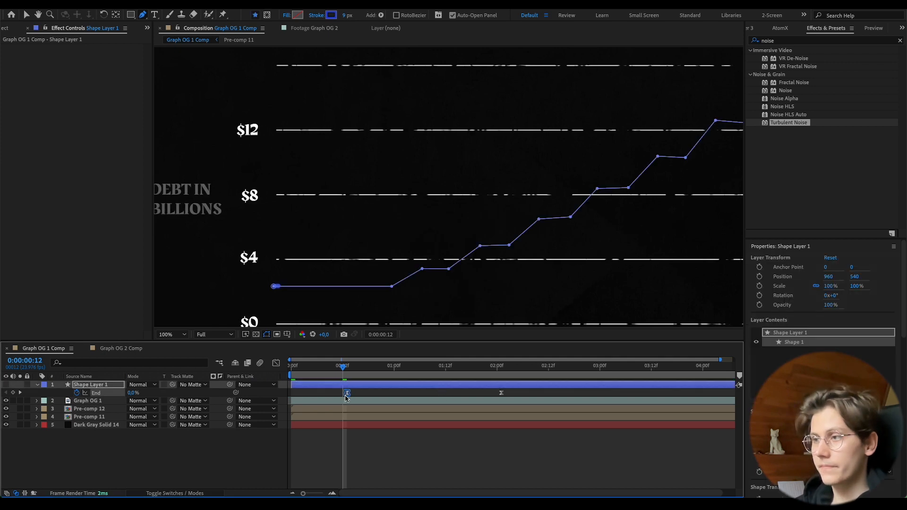
{"action": "left_click", "coordinate": [399, 367]}
{"action": "key", "text": "space"}
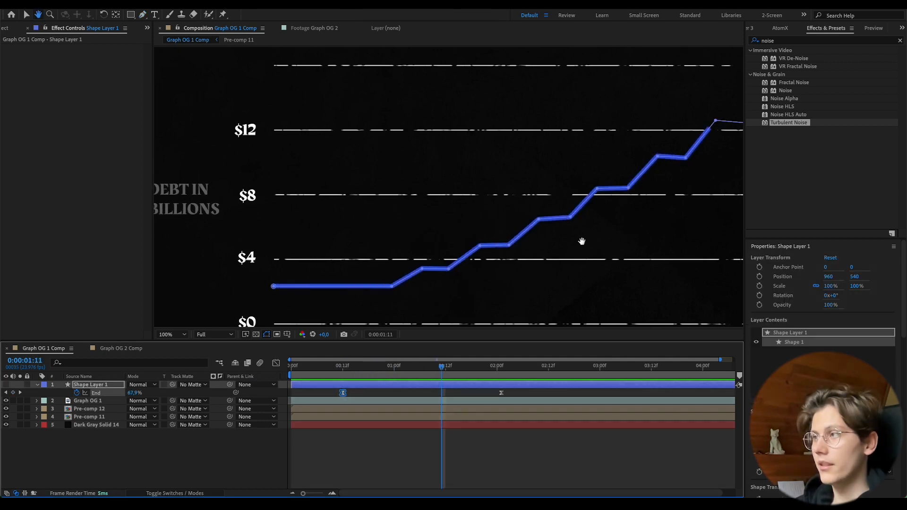
{"action": "left_click_drag", "start_coordinate": [501, 393], "coordinate": [575, 393]}
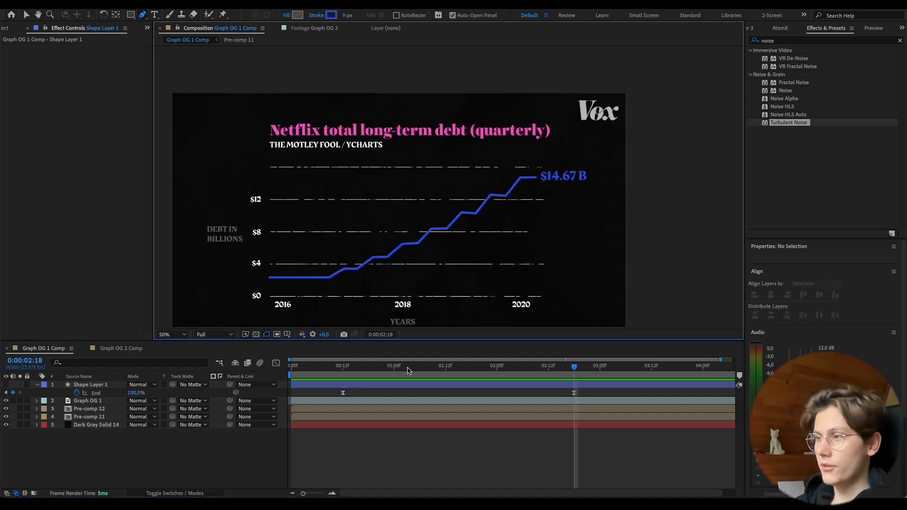
Select both End keyframes and shape their speed graph to peak early, around 0:00:01:00, with a long ease-out.
{"action": "left_click_drag", "start_coordinate": [399, 368], "coordinate": [540, 372]}
{"action": "left_click_drag", "start_coordinate": [593, 394], "coordinate": [337, 405]}
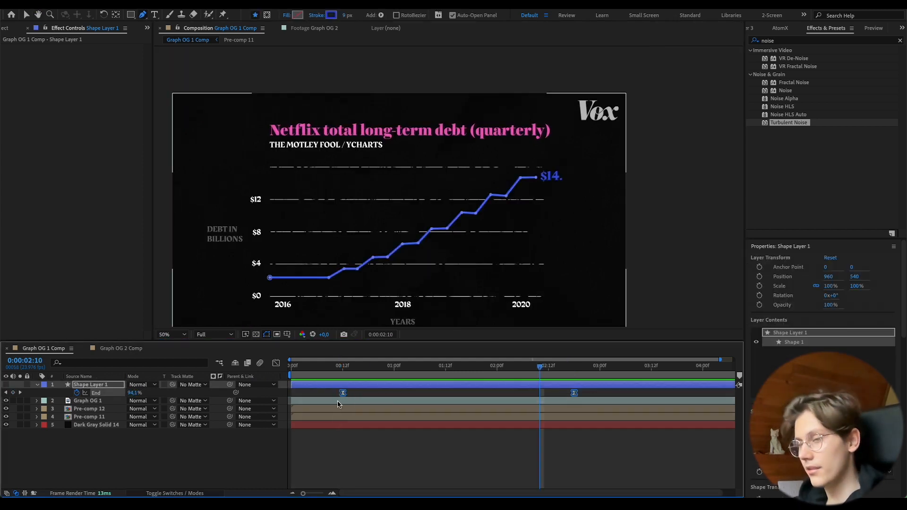
{"action": "left_click", "coordinate": [276, 363]}
{"action": "left_click_drag", "start_coordinate": [612, 466], "coordinate": [458, 468]}
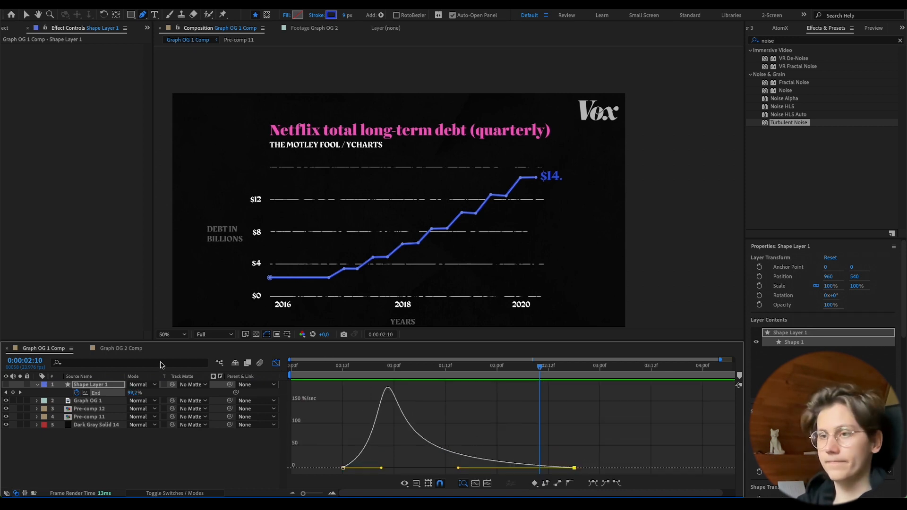
Turn on the visibility of Shape Layer 1 and preview the line's drawing animation.
{"action": "left_click", "coordinate": [7, 385]}
{"action": "left_click_drag", "start_coordinate": [358, 369], "coordinate": [329, 370]}
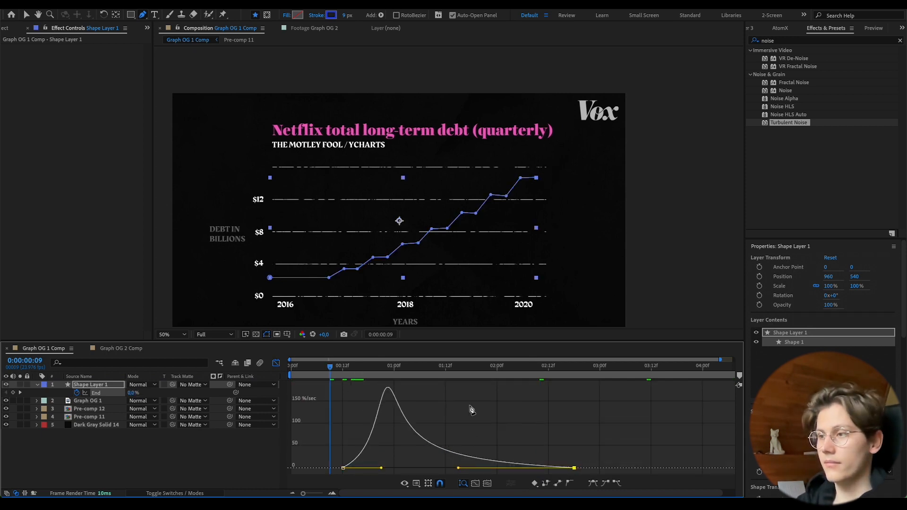
{"action": "left_click", "coordinate": [486, 410]}
{"action": "key", "text": "space"}
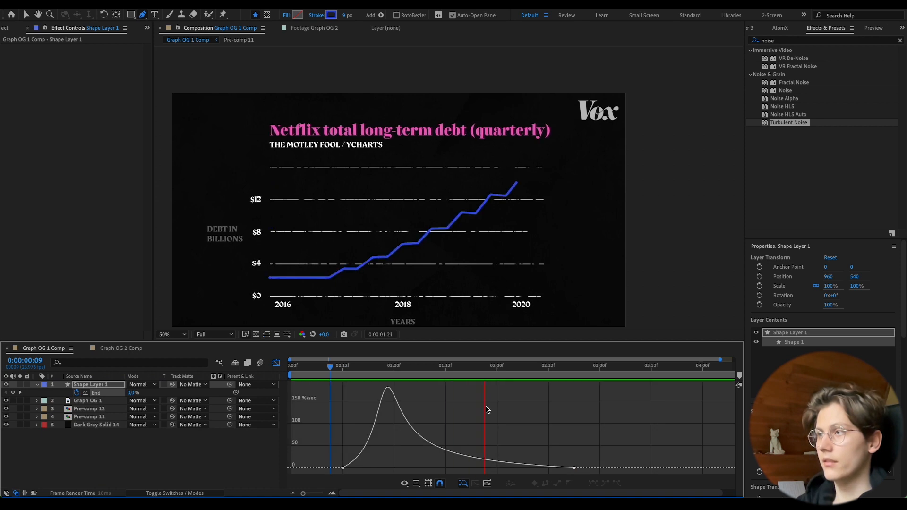
{"action": "key", "text": "space"}
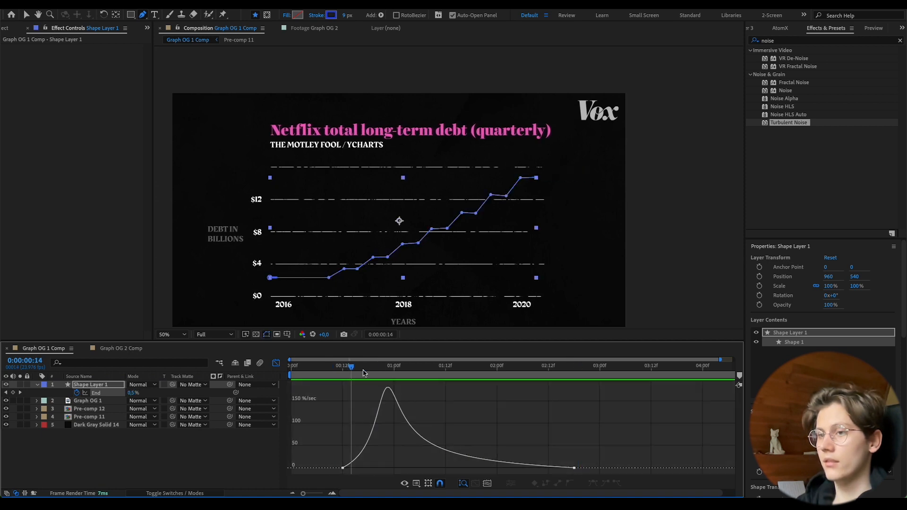
Set the opacity of the Graph OG 1 reference layer to 50%.
{"action": "left_click", "coordinate": [100, 401]}
{"action": "left_click", "coordinate": [832, 305]}
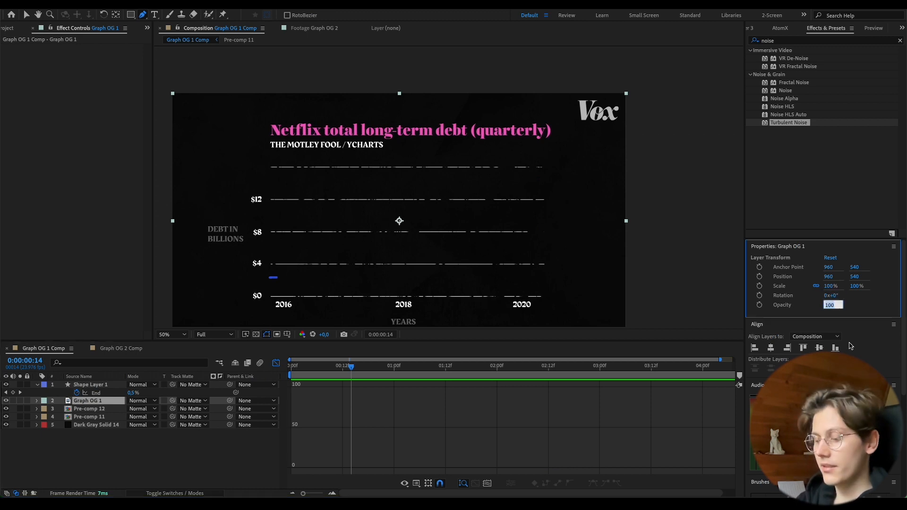
{"action": "type", "text": "50"}
{"action": "key", "text": "Return"}
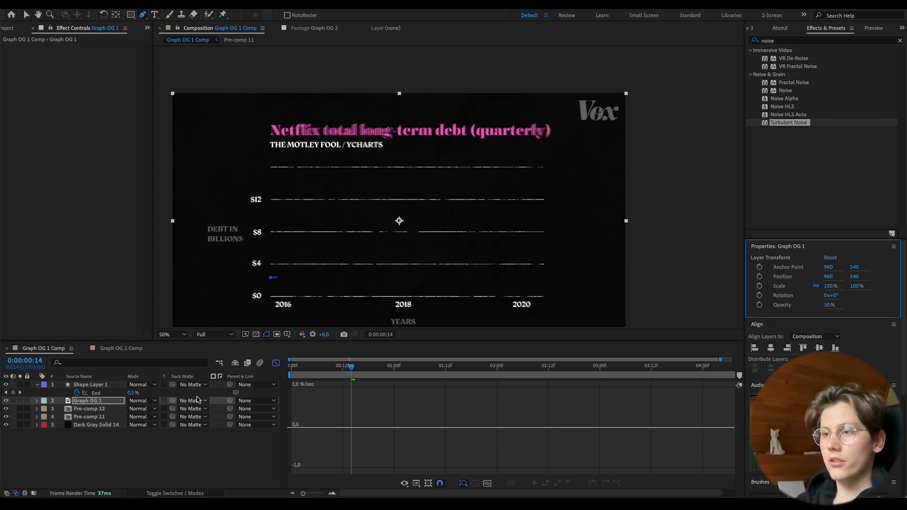
{"action": "left_click", "coordinate": [74, 448]}
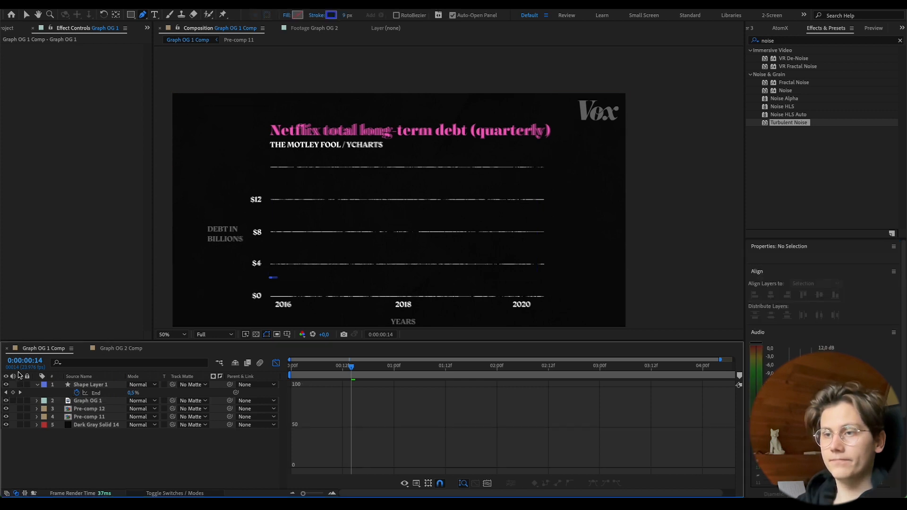
Collapse Shape Layer 1 and preview the traced line against the half-transparent reference from the beginning.
{"action": "left_click", "coordinate": [37, 385]}
{"action": "left_click", "coordinate": [300, 367]}
{"action": "key", "text": "space"}
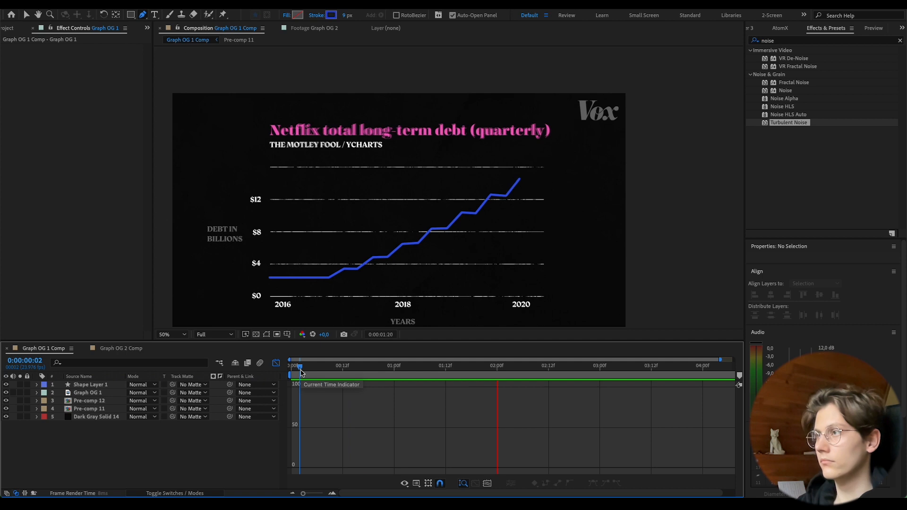
{"action": "key", "text": "space"}
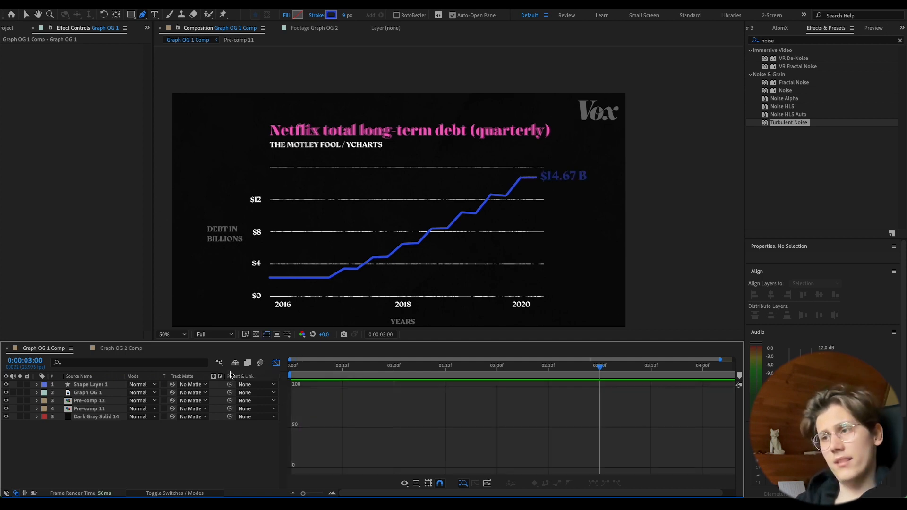
Close the graph editor and add the text "$14.67 B" over the reference label at the graph line's end, at 0:00:03:14.
{"action": "left_click", "coordinate": [277, 363]}
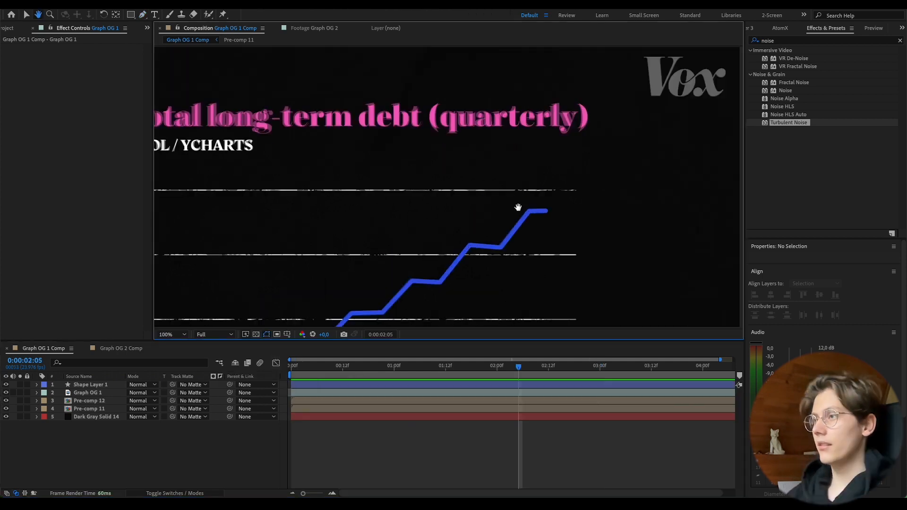
{"action": "key", "text": "period"}
{"action": "left_click_drag", "start_coordinate": [575, 297], "coordinate": [407, 293]}
{"action": "key", "text": "g"}
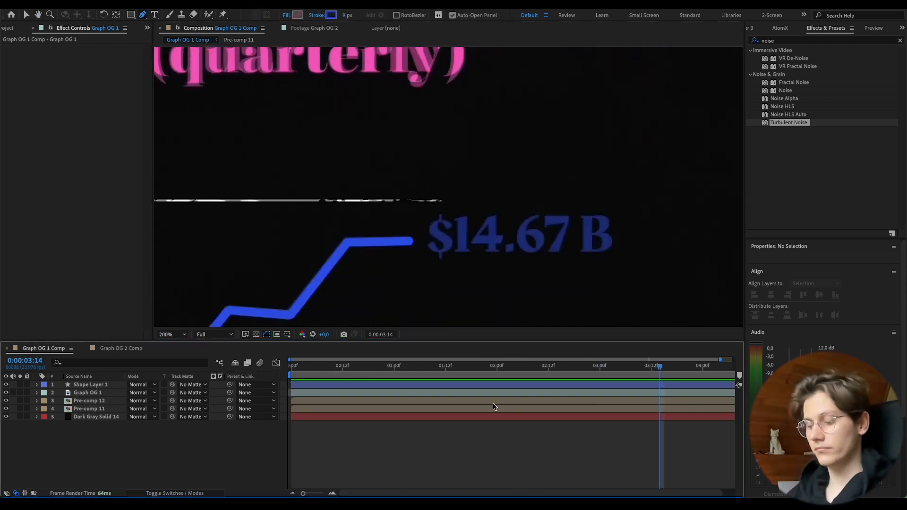
{"action": "key", "text": "super+t"}
{"action": "left_click", "coordinate": [429, 241]}
{"action": "type", "text": "$14.67 B"}
{"action": "left_click_drag", "start_coordinate": [488, 308], "coordinate": [593, 306]}
{"action": "left_click", "coordinate": [567, 401]}
{"action": "key", "text": "v"}
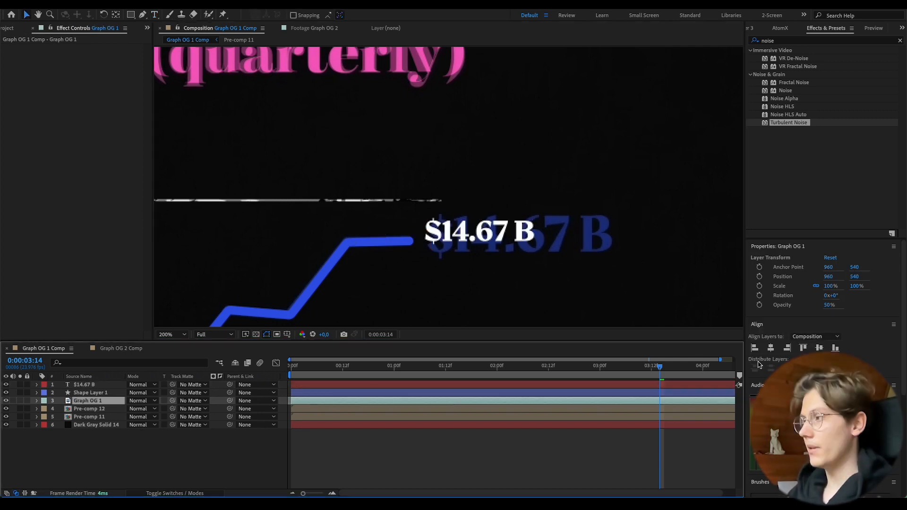
Match the $14.67 B text to the reference label, using the graph line's blue and a scale of 164%.
{"action": "left_click", "coordinate": [492, 231]}
{"action": "left_click", "coordinate": [774, 383]}
{"action": "left_click", "coordinate": [723, 361]}
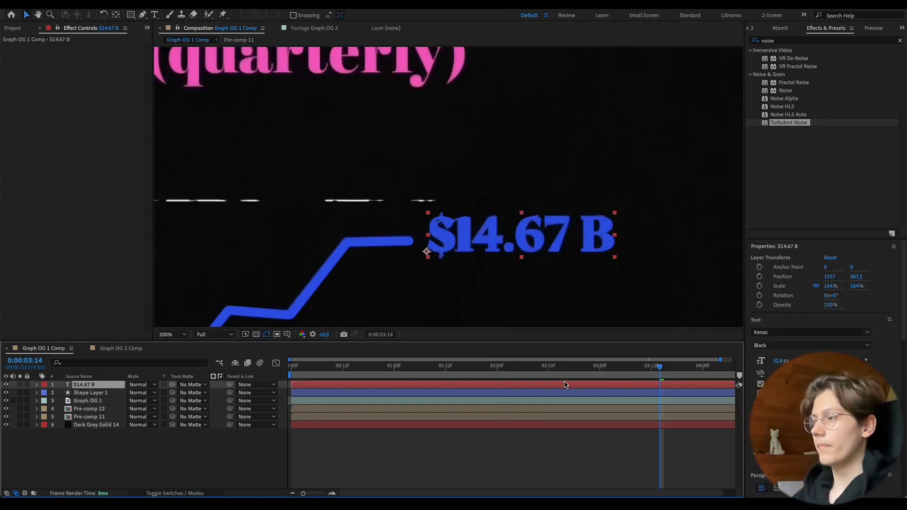
Find the Typewriter animation preset and apply it to the $14.67 B text layer.
{"action": "left_click", "coordinate": [801, 42]}
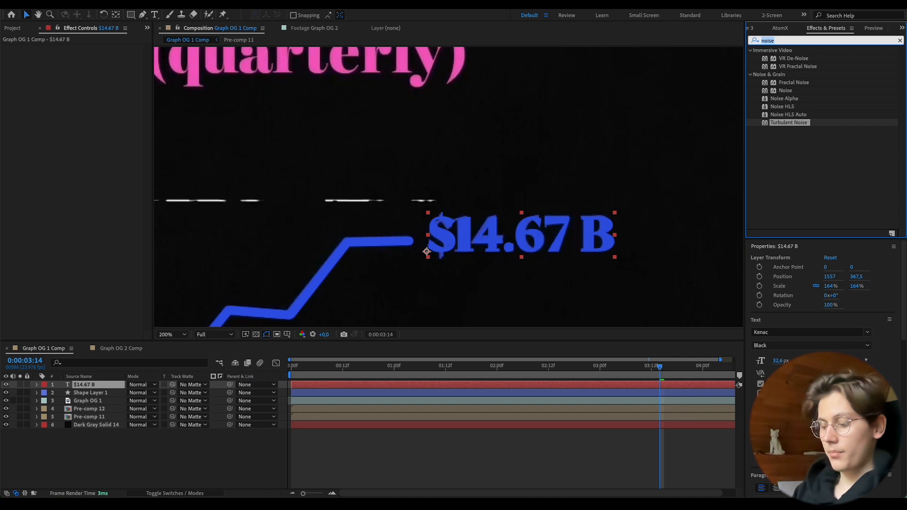
{"action": "type", "text": "typer"}
{"action": "key", "text": "BackSpace"}
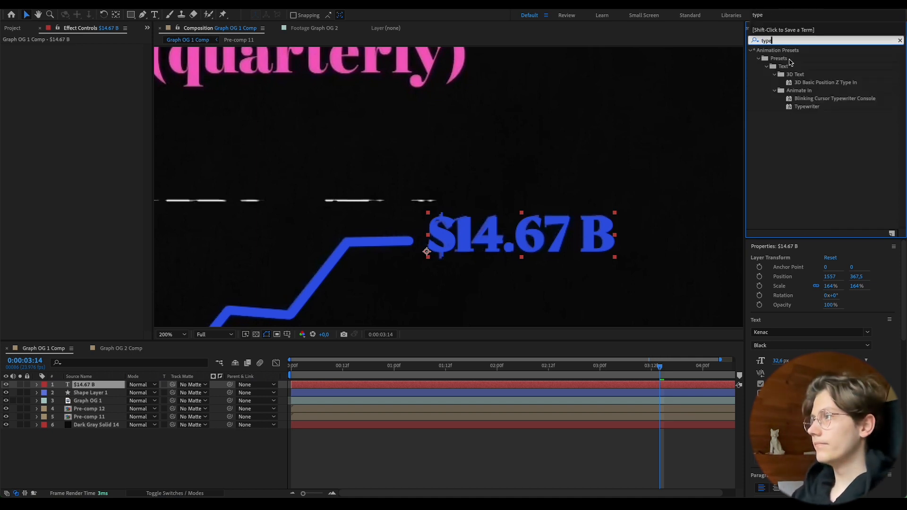
{"action": "left_click_drag", "start_coordinate": [797, 105], "coordinate": [602, 388]}
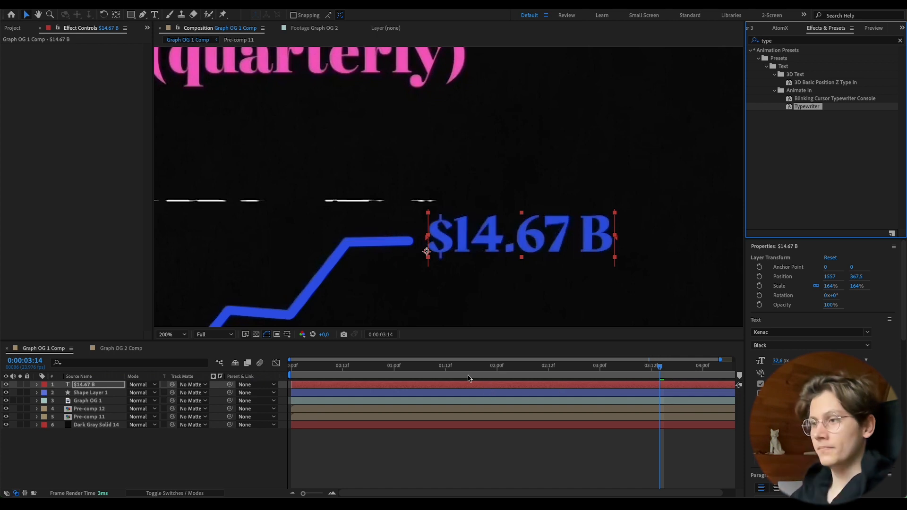
Solo the Graph OG 1 reference to time the label's reveal and place the first typewriter Start keyframe at 0:00:02:06.
{"action": "left_click_drag", "start_coordinate": [432, 368], "coordinate": [522, 382]}
{"action": "left_click", "coordinate": [22, 401]}
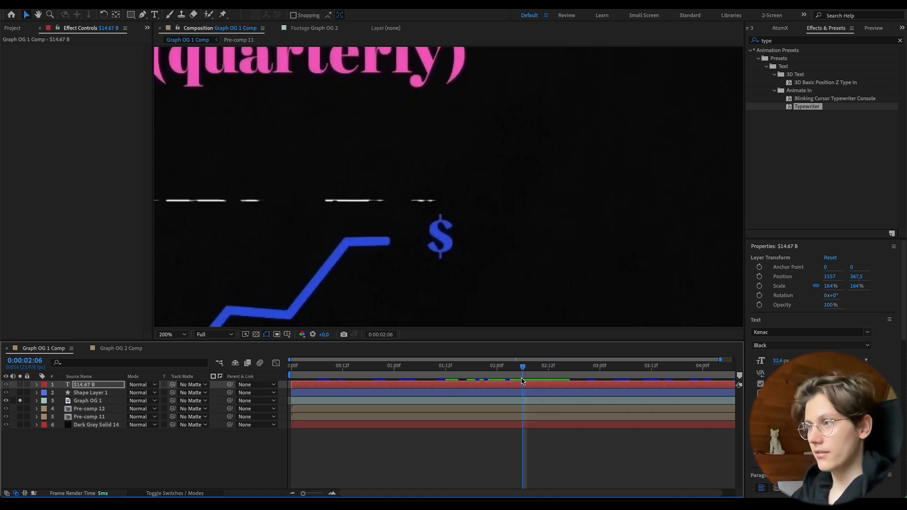
{"action": "key", "text": "u"}
{"action": "left_click_drag", "start_coordinate": [658, 401], "coordinate": [523, 409]}
Key the typewriter's Range Selector Start at 0:00:02:18 so the whole $14.67 B text is revealed.
{"action": "left_click_drag", "start_coordinate": [535, 365], "coordinate": [574, 367]}
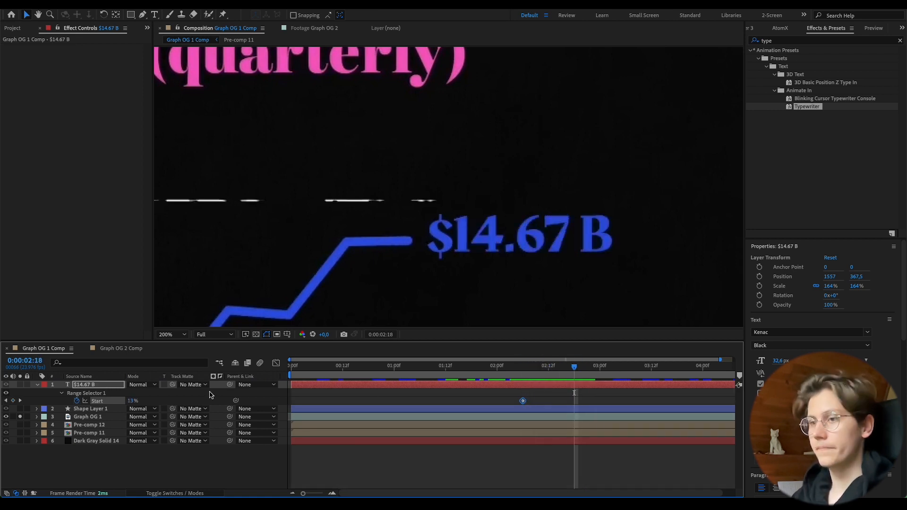
{"action": "left_click", "coordinate": [133, 401]}
{"action": "type", "text": "00"}
{"action": "key", "text": "Return"}
Preview the typewriter reveal of the $14.67 B label from around 0:00:02:06.
{"action": "key", "text": "j"}
{"action": "left_click", "coordinate": [515, 372]}
{"action": "key", "text": "space"}
{"action": "left_click", "coordinate": [529, 369]}
{"action": "key", "text": "space"}
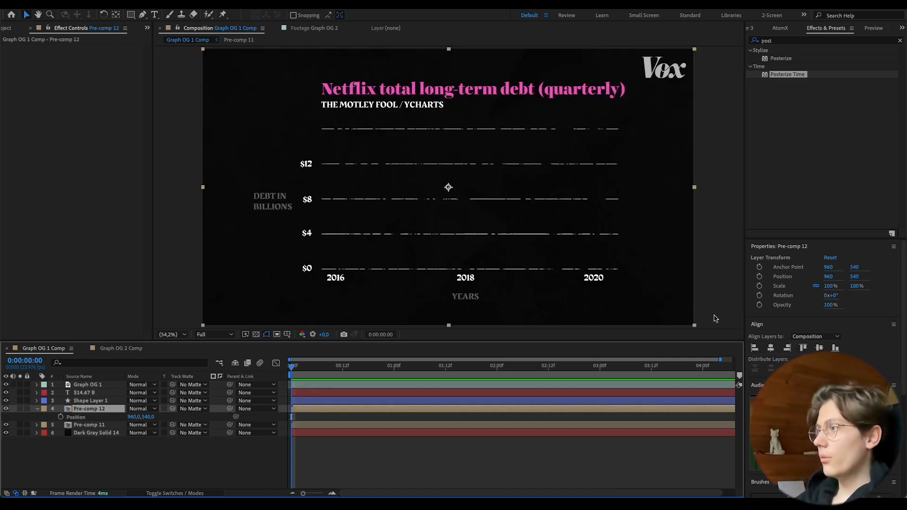
Set the opacity of the topmost Graph OG 1 reference layer to 50% at 0:00:00:00.
{"action": "key", "text": "/"}
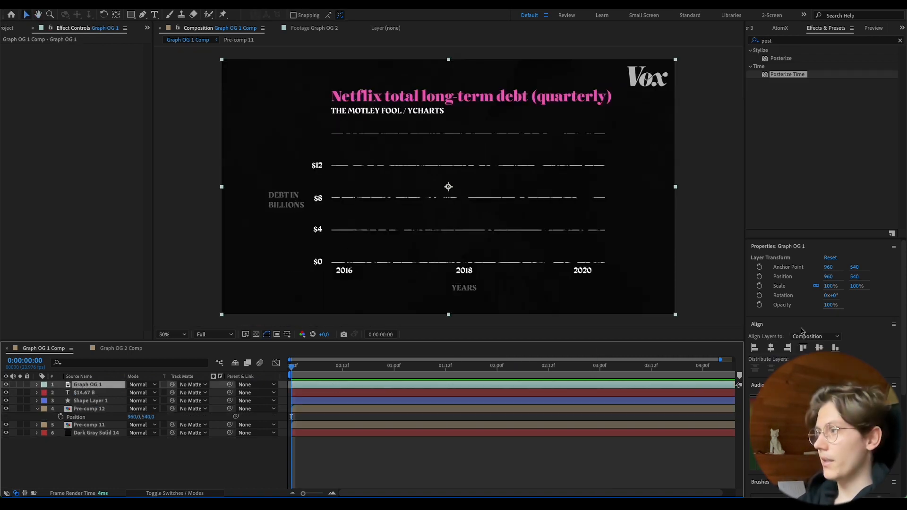
{"action": "left_click", "coordinate": [832, 304]}
{"action": "type", "text": "50"}
{"action": "key", "text": "Return"}
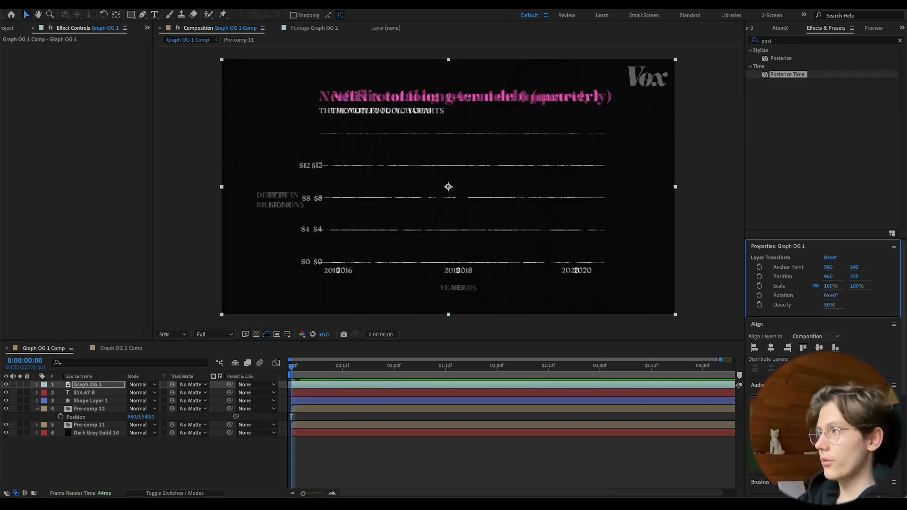
Start position keyframes on Pre-comp 12 at 0:00:00:00 and shift it horizontally to 1012.3, 540 toward the reference.
{"action": "key", "text": "/"}
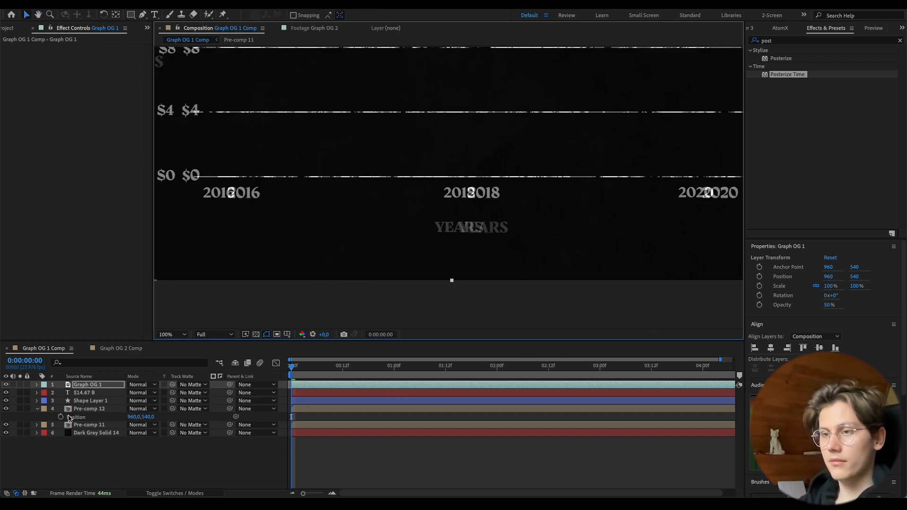
{"action": "left_click", "coordinate": [61, 417]}
{"action": "left_click_drag", "start_coordinate": [137, 419], "coordinate": [270, 410]}
{"action": "left_click_drag", "start_coordinate": [302, 366], "coordinate": [388, 378]}
{"action": "key", "text": "space"}
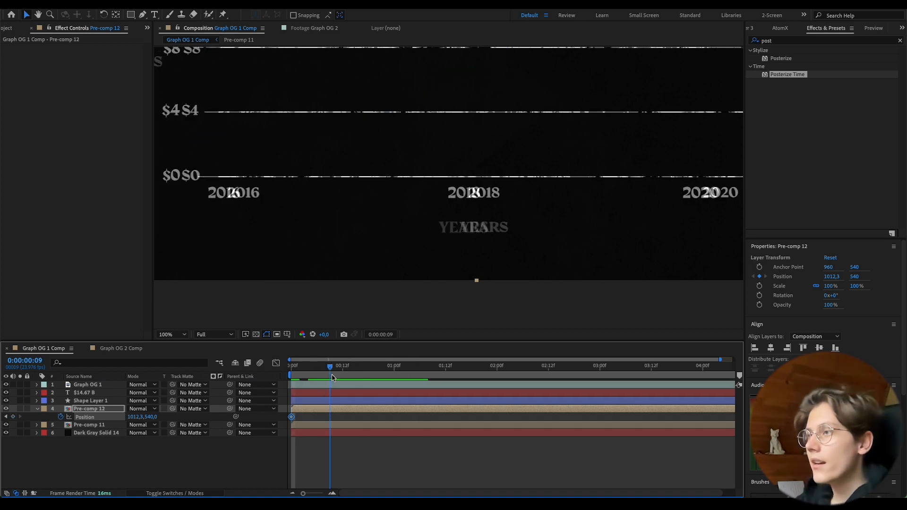
Key Pre-comp 12's Position at 0:00:00:22 to 959.3, 540 so the 2018 and YEARS labels match the reference.
{"action": "scroll", "coordinate": [438, 245], "scroll_direction": "up", "scroll_amount": 2}
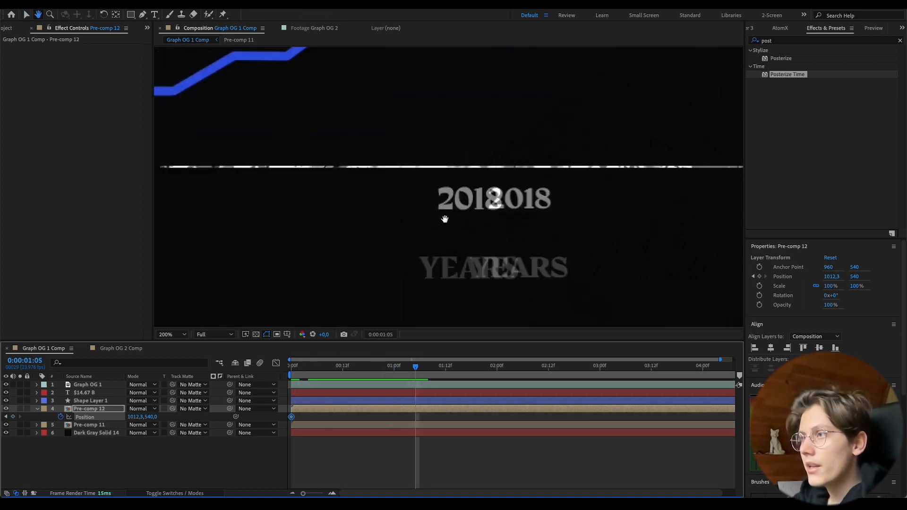
{"action": "key", "text": "v"}
{"action": "left_click_drag", "start_coordinate": [414, 371], "coordinate": [386, 375]}
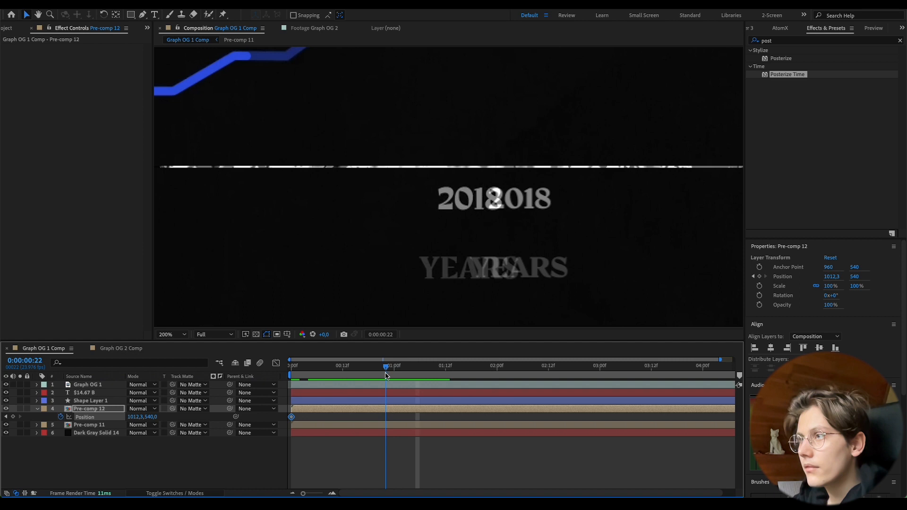
{"action": "left_click_drag", "start_coordinate": [135, 416], "coordinate": [108, 416]}
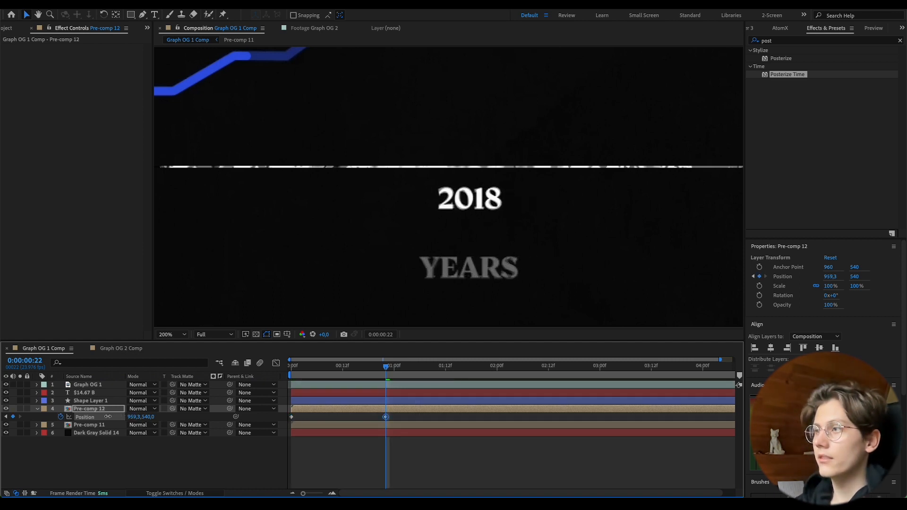
Ease Pre-comp 12's Position keyframes and shape the speed curve to peak early and slow down gradually, checking the motion.
{"action": "left_click_drag", "start_coordinate": [415, 419], "coordinate": [271, 423]}
{"action": "left_click", "coordinate": [275, 362]}
{"action": "left_click_drag", "start_coordinate": [355, 468], "coordinate": [286, 468]}
{"action": "left_click", "coordinate": [363, 429]}
{"action": "left_click_drag", "start_coordinate": [314, 367], "coordinate": [257, 393]}
{"action": "key", "text": "space"}
{"action": "left_click", "coordinate": [298, 366]}
{"action": "left_click_drag", "start_coordinate": [299, 366], "coordinate": [400, 380]}
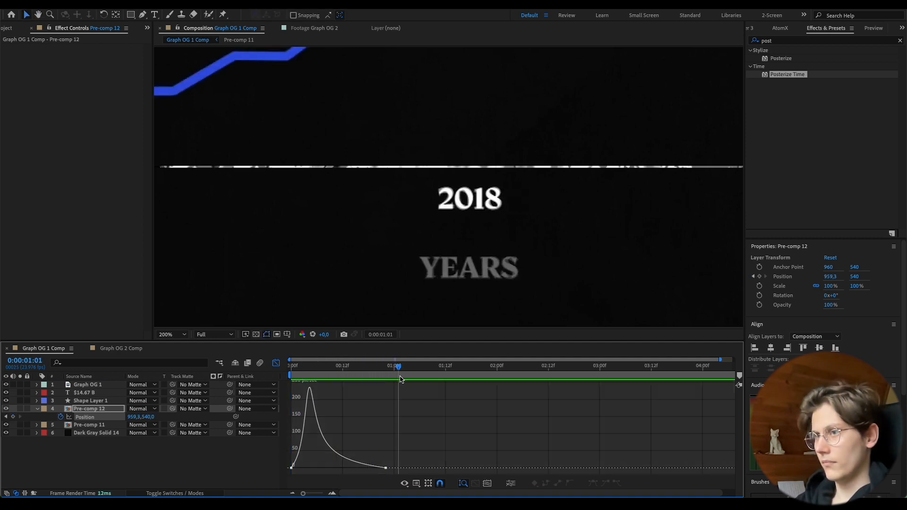
{"action": "left_click", "coordinate": [276, 363]}
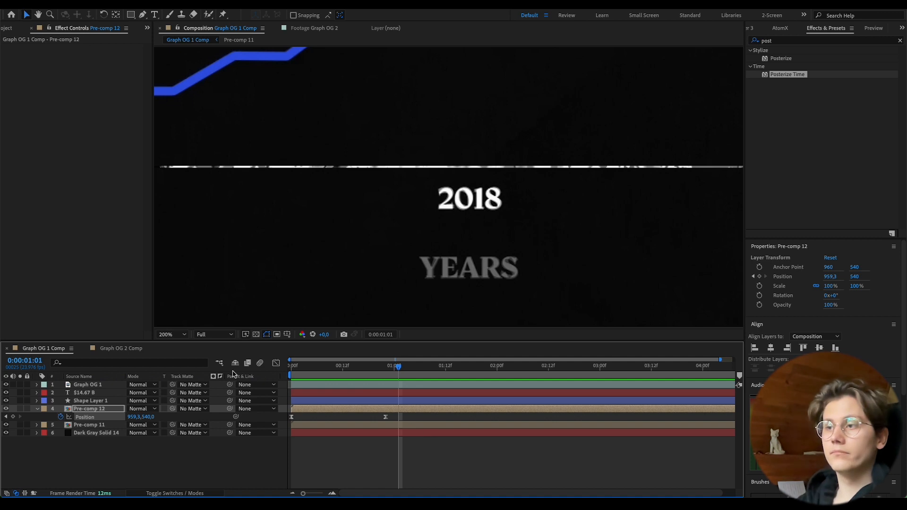
Fit the whole composition in view and preview the graph animation from the first frame.
{"action": "left_click", "coordinate": [174, 334]}
{"action": "left_click", "coordinate": [180, 176]}
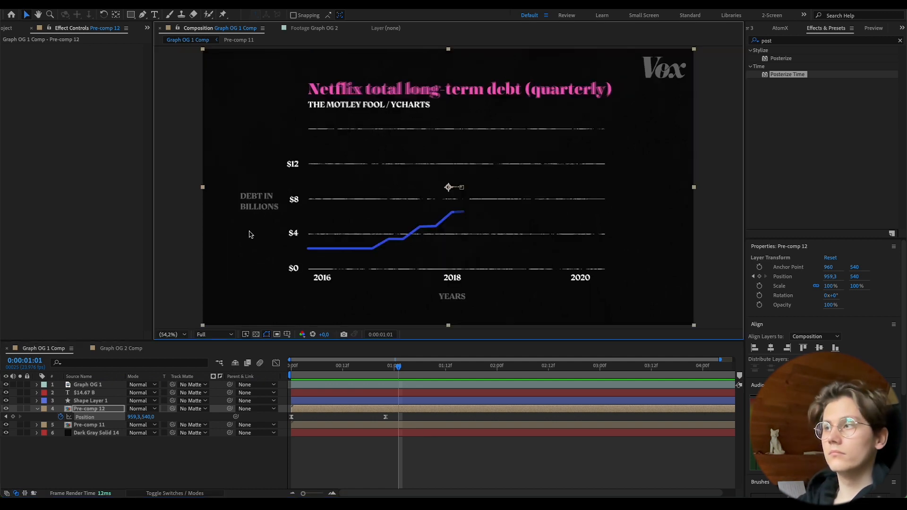
{"action": "key", "text": "Home"}
{"action": "key", "text": "space"}
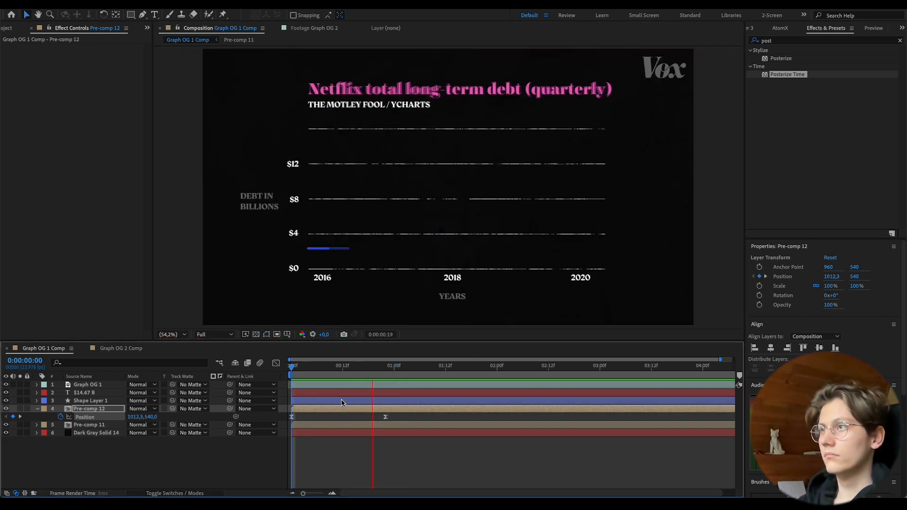
{"action": "key", "text": "space"}
Pre-compose all layers below the Graph OG 1 reference, from the $14.67 B text to Dark Gray Solid 14, into Pre-comp 13.
{"action": "left_click", "coordinate": [346, 424]}
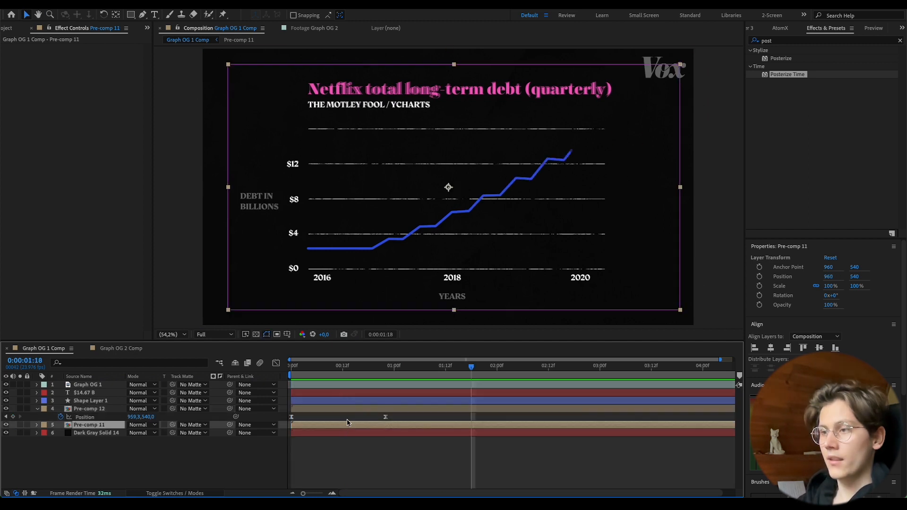
{"action": "left_click", "coordinate": [349, 433]}
{"action": "left_click", "coordinate": [356, 396], "text": "shift"}
{"action": "right_click", "coordinate": [357, 395]}
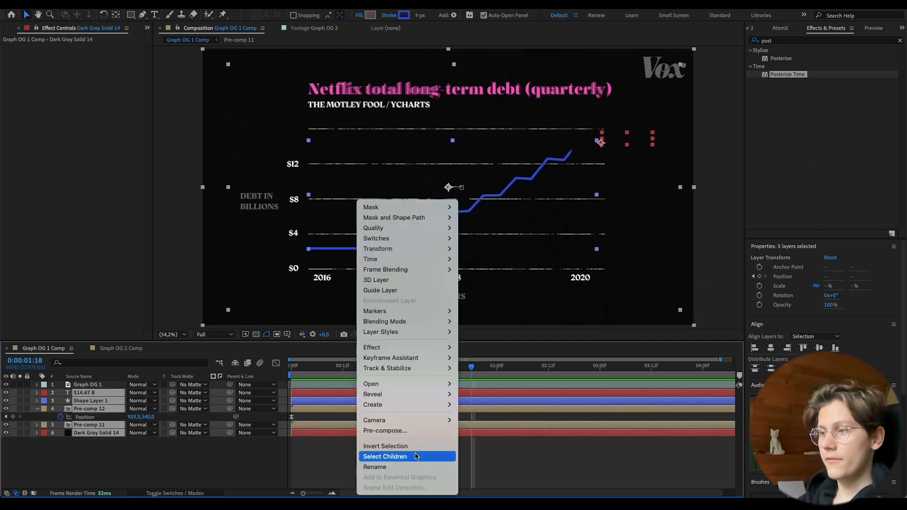
{"action": "left_click", "coordinate": [411, 431]}
{"action": "left_click", "coordinate": [523, 300]}
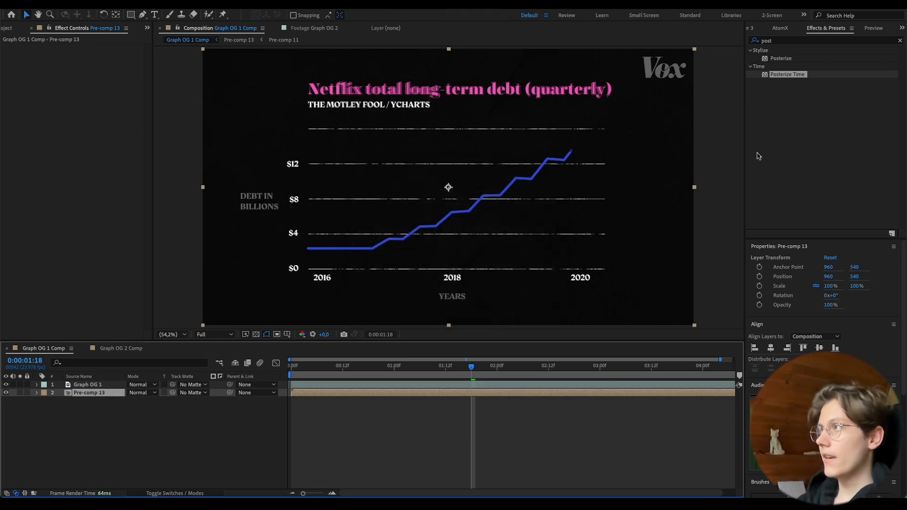
Apply Posterize Time to Pre-comp 13 with a frame rate of 13 and preview it.
{"action": "left_click_drag", "start_coordinate": [785, 73], "coordinate": [495, 392]}
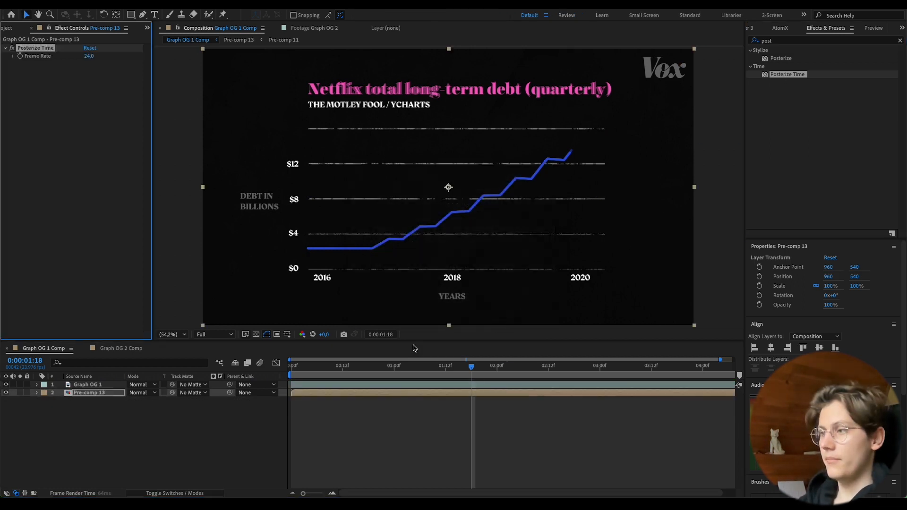
{"action": "left_click", "coordinate": [89, 56]}
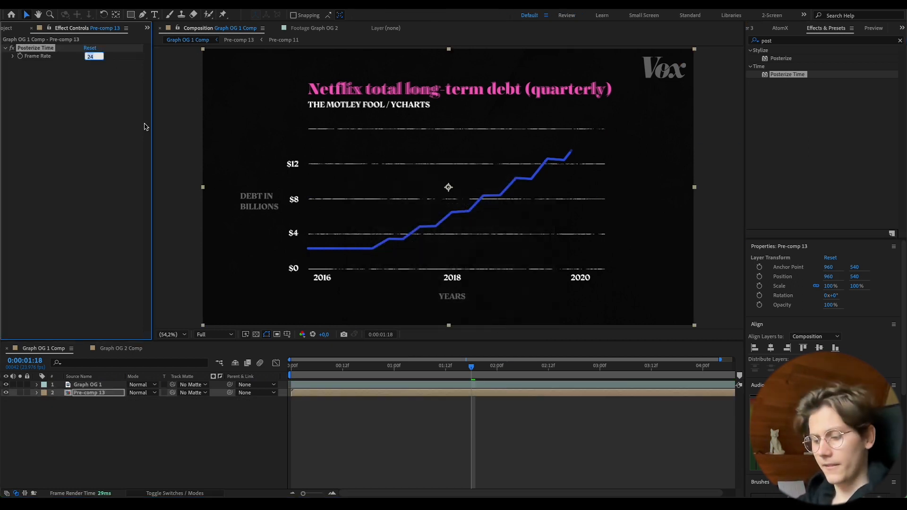
{"action": "type", "text": "13"}
{"action": "key", "text": "Return"}
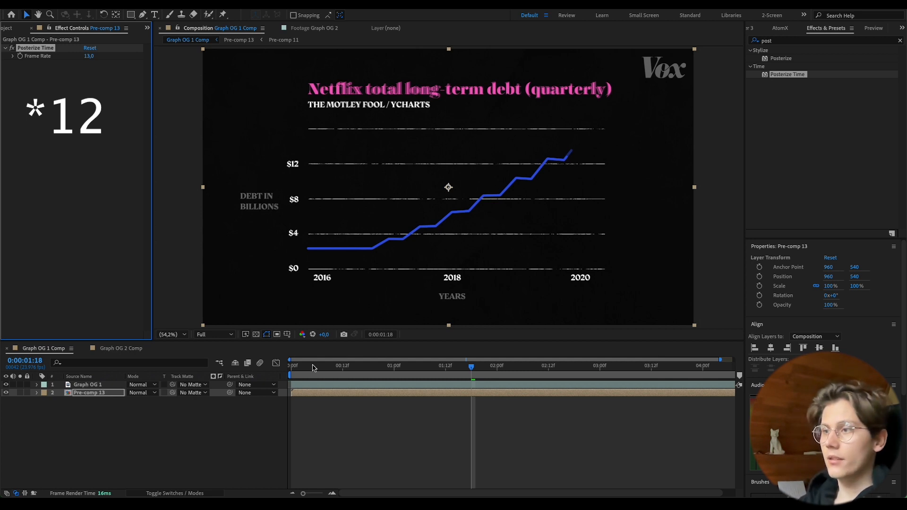
{"action": "key", "text": "space"}
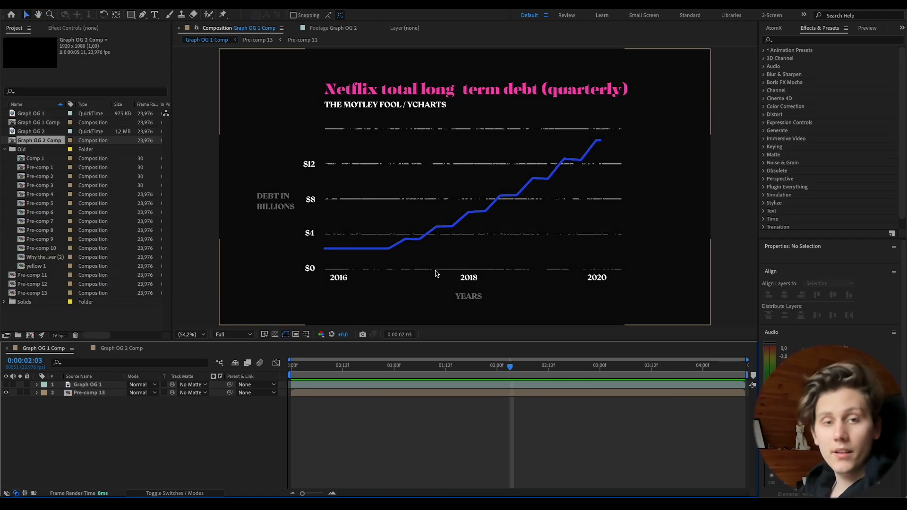
Apply the Tint effect to the Turbulent Noise solid matted by the gridline shapes inside Pre-comp 11.
{"action": "scroll", "coordinate": [430, 203], "scroll_direction": "up", "scroll_amount": 3}
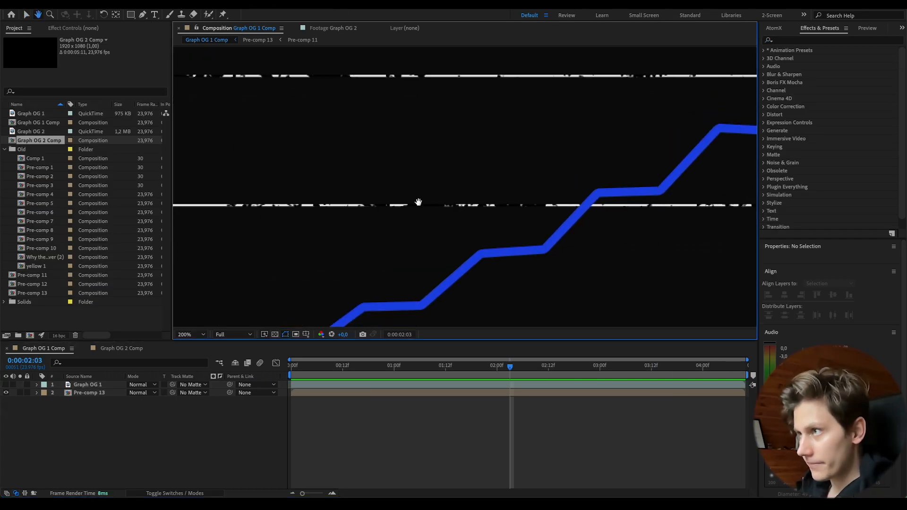
{"action": "scroll", "coordinate": [438, 247], "scroll_direction": "up", "scroll_amount": 2}
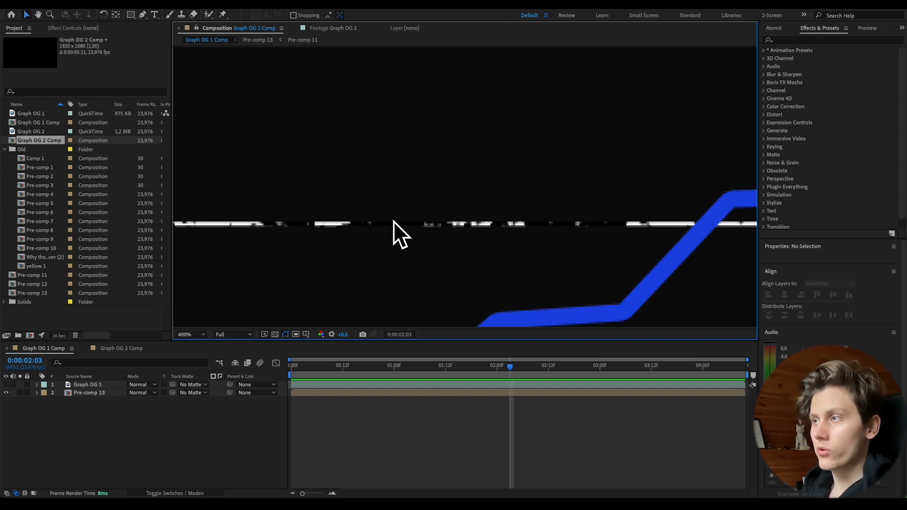
{"action": "key", "text": "comma"}
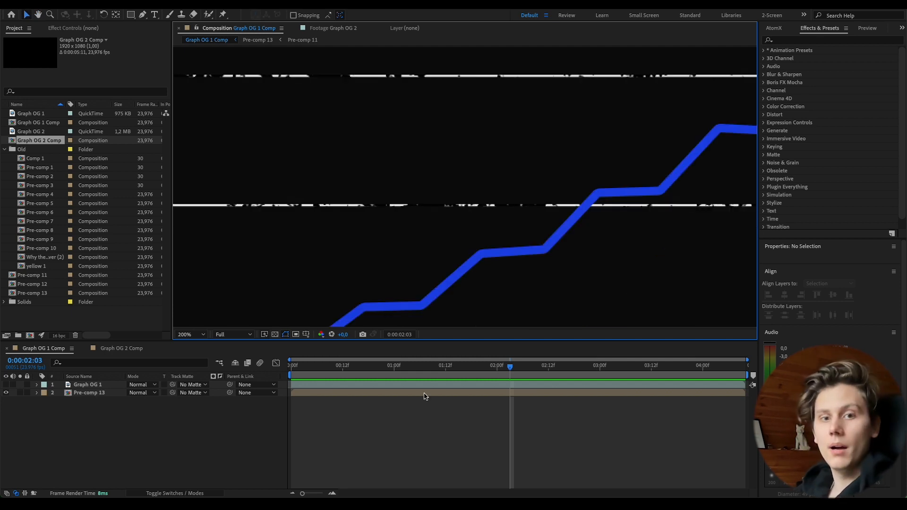
{"action": "left_click", "coordinate": [843, 40]}
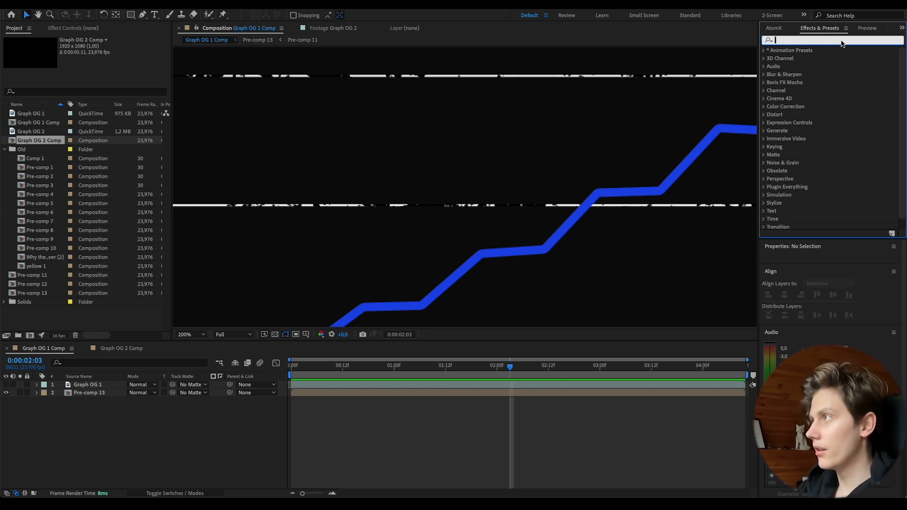
{"action": "type", "text": "tint"}
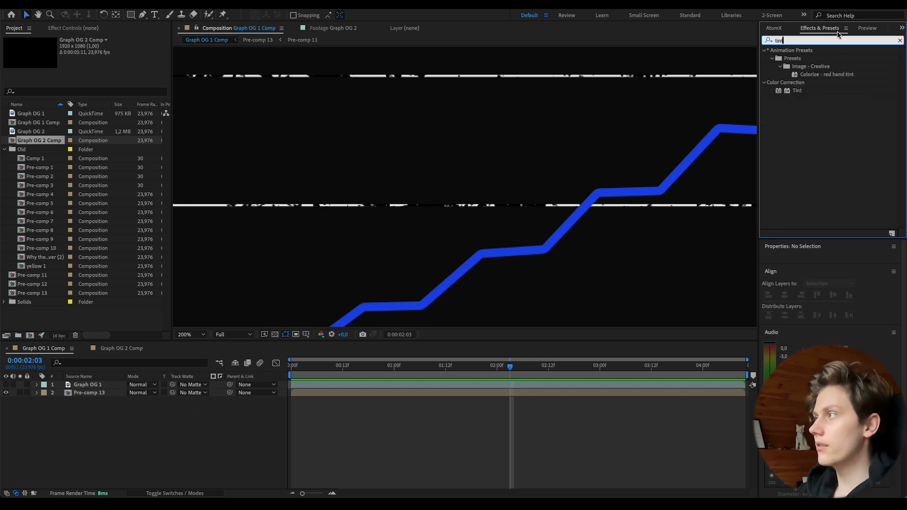
{"action": "left_click_drag", "start_coordinate": [800, 98], "coordinate": [479, 394]}
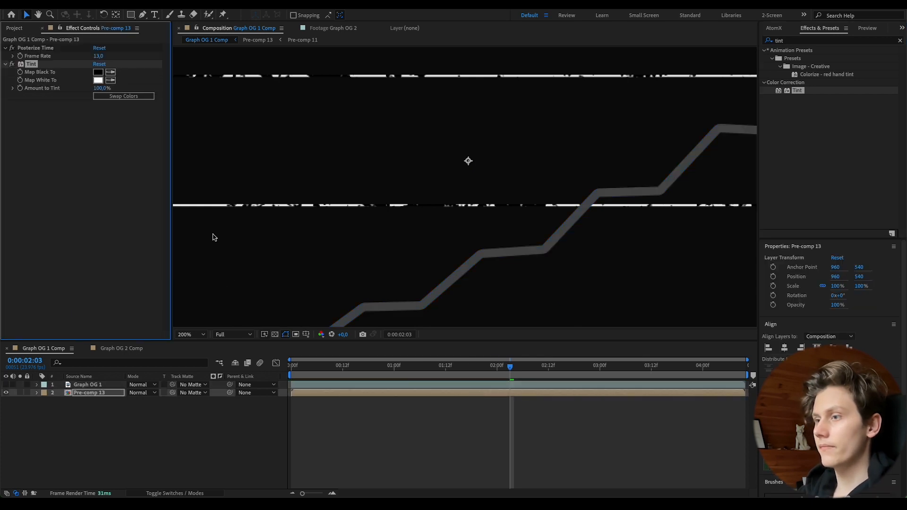
{"action": "key", "text": "ctrl+z"}
{"action": "double_click", "coordinate": [340, 394]}
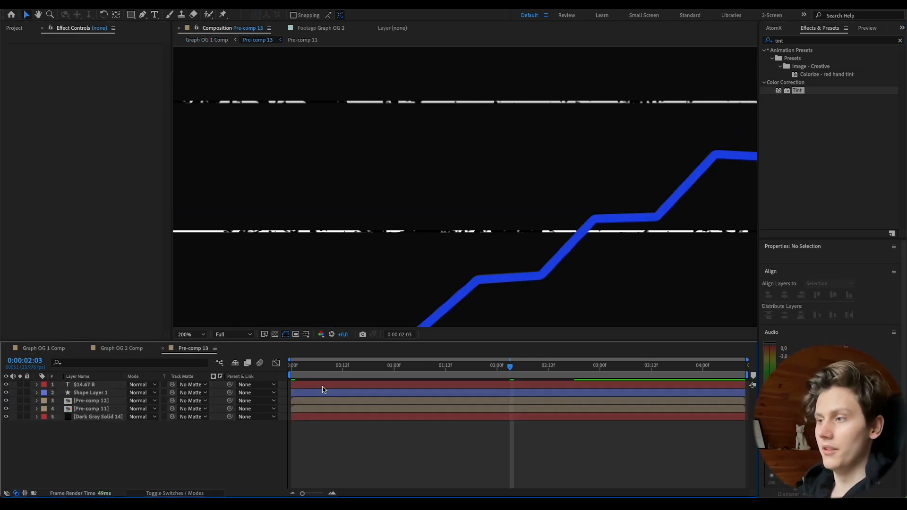
{"action": "left_click", "coordinate": [390, 409]}
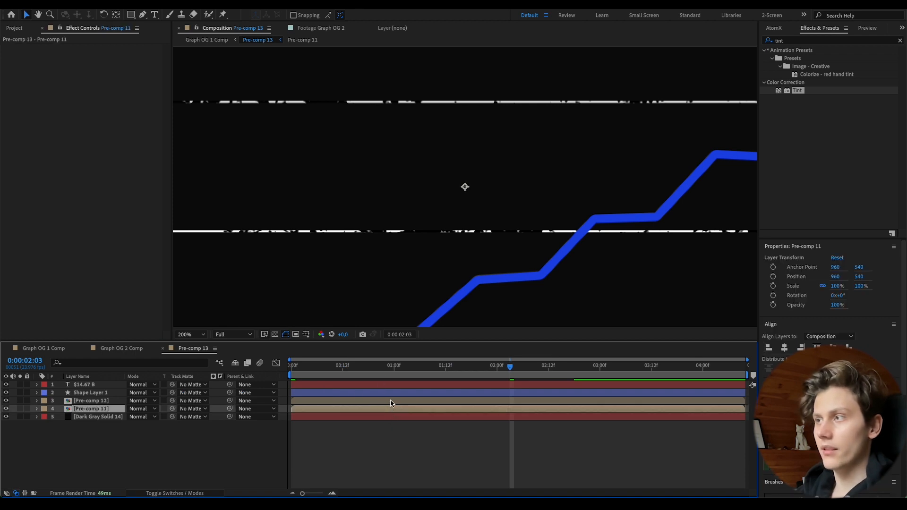
{"action": "double_click", "coordinate": [390, 408]}
{"action": "left_click_drag", "start_coordinate": [835, 92], "coordinate": [183, 191]}
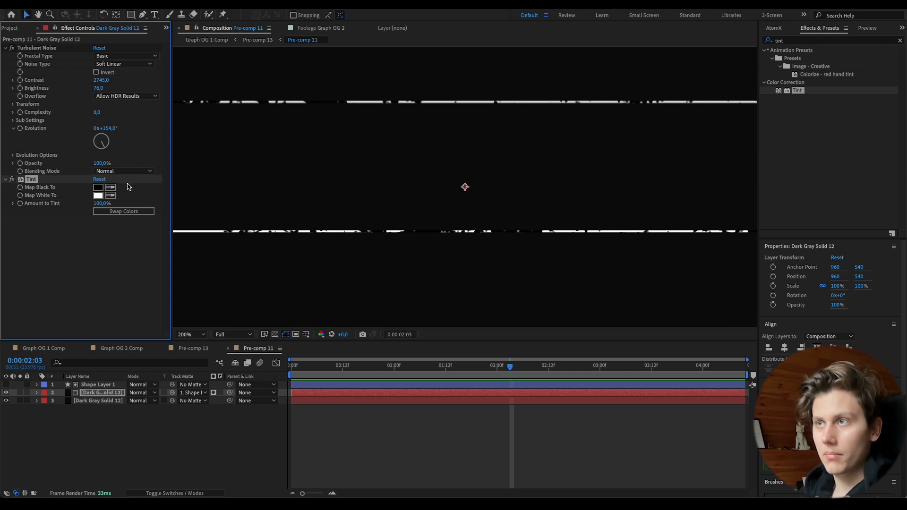
{"action": "scroll", "coordinate": [448, 223], "scroll_direction": "up", "scroll_amount": 2}
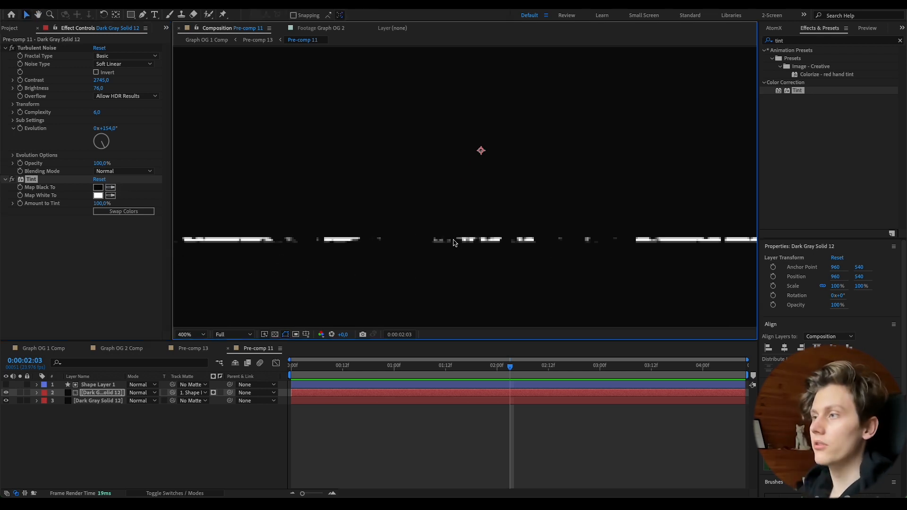
Switch to Graph OG 2 Comp and preview the subscriber bar chart reference.
{"action": "left_click", "coordinate": [137, 348]}
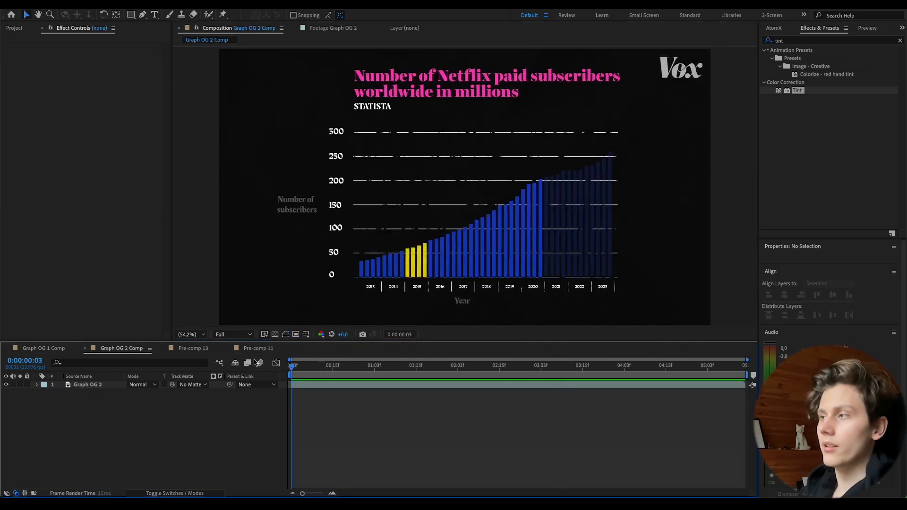
{"action": "key", "text": "space"}
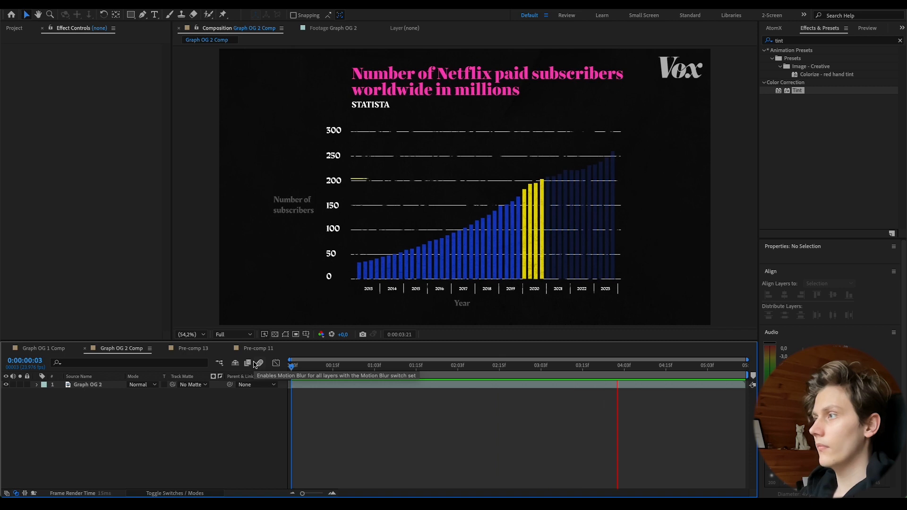
{"action": "left_click_drag", "start_coordinate": [291, 366], "coordinate": [409, 367]}
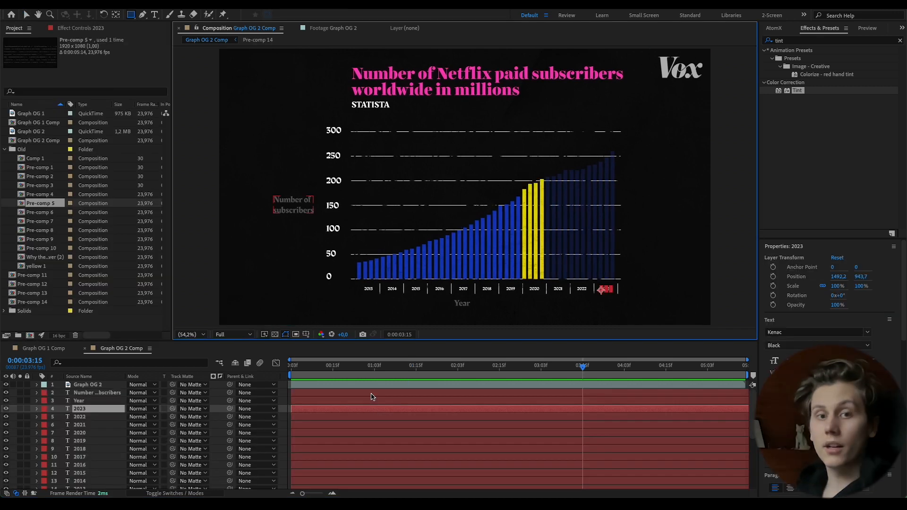
Hide the Graph OG 2 reference and review the recreated text, year tick and gridline layers beneath it.
{"action": "left_click", "coordinate": [7, 385]}
{"action": "left_click", "coordinate": [371, 394]}
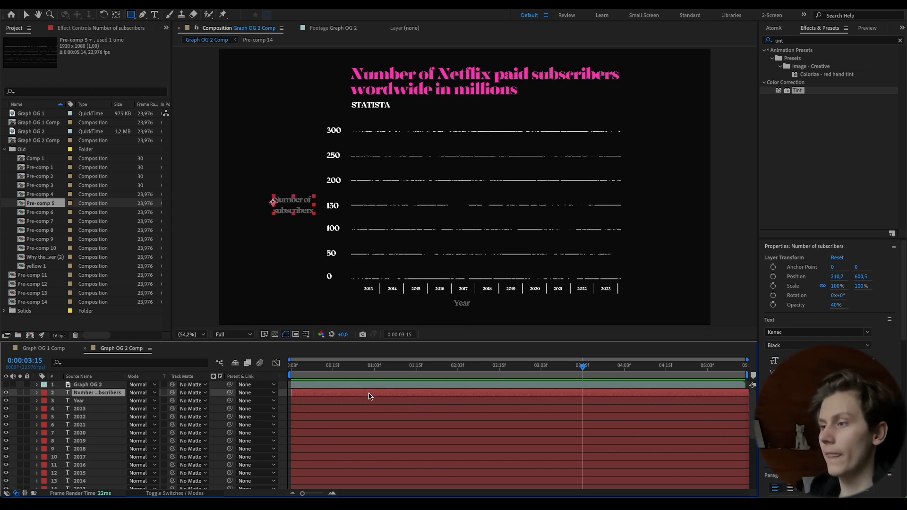
{"action": "scroll", "coordinate": [369, 410], "scroll_direction": "down", "scroll_amount": 4}
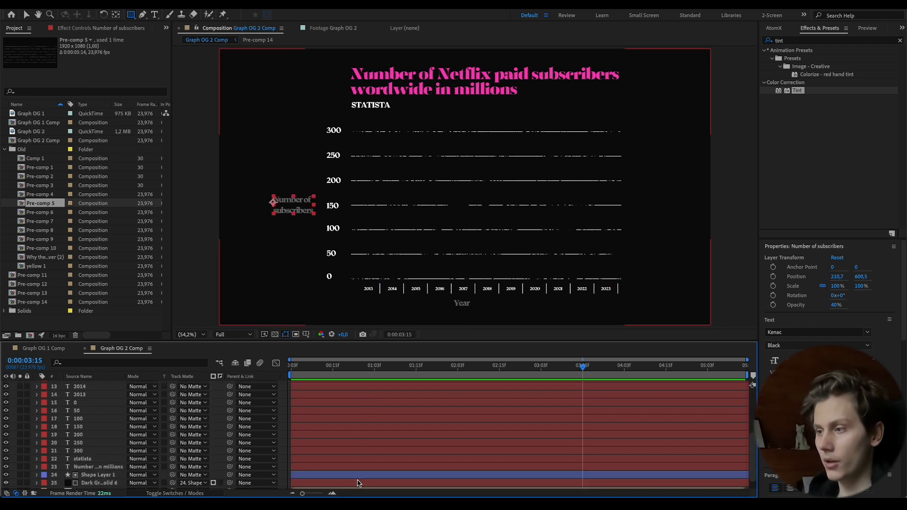
{"action": "left_click", "coordinate": [441, 483]}
{"action": "left_click", "coordinate": [418, 476]}
{"action": "key", "text": "v"}
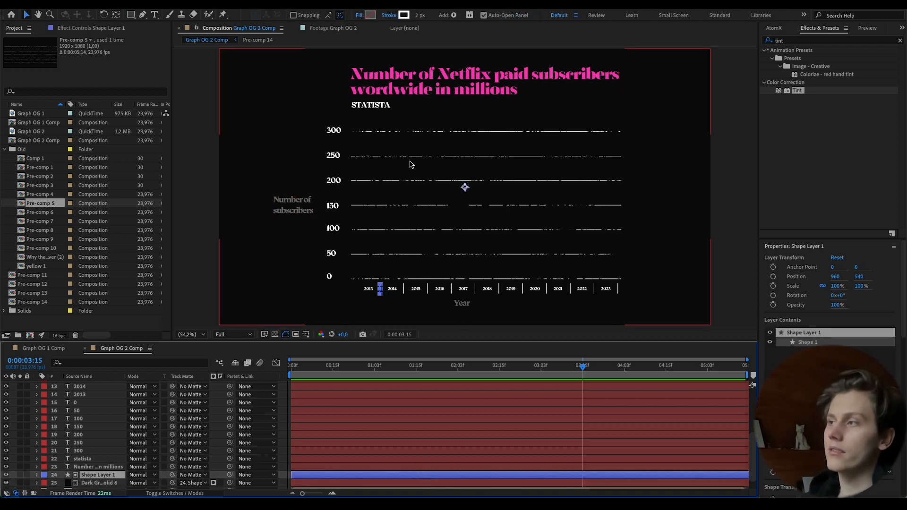
{"action": "scroll", "coordinate": [376, 458], "scroll_direction": "down", "scroll_amount": 1}
{"action": "left_click", "coordinate": [371, 476]}
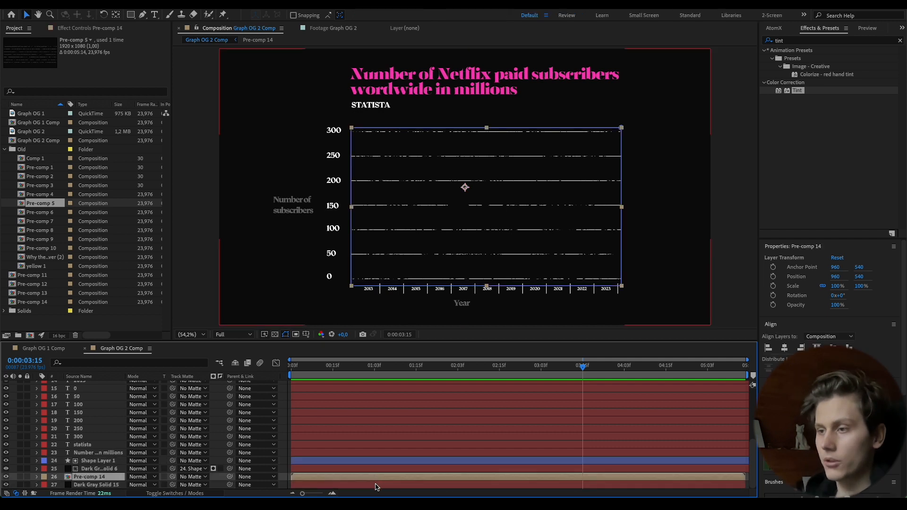
Pre-compose the 26 recreated chart layers below the Graph OG 2 reference into Pre-comp 15.
{"action": "left_click", "coordinate": [376, 485]}
{"action": "scroll", "coordinate": [399, 451], "scroll_direction": "up", "scroll_amount": 5}
{"action": "key", "text": "ctrl+a"}
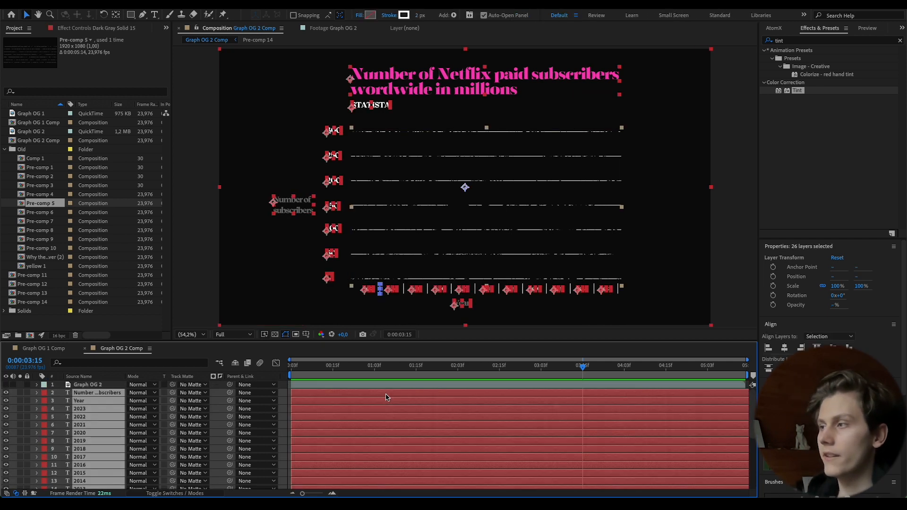
{"action": "right_click", "coordinate": [388, 395]}
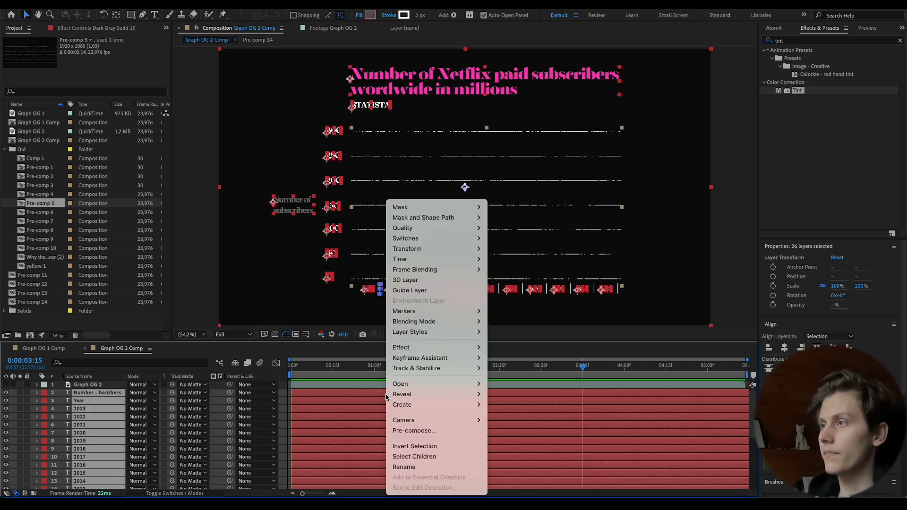
{"action": "left_click", "coordinate": [429, 430]}
{"action": "left_click", "coordinate": [517, 302]}
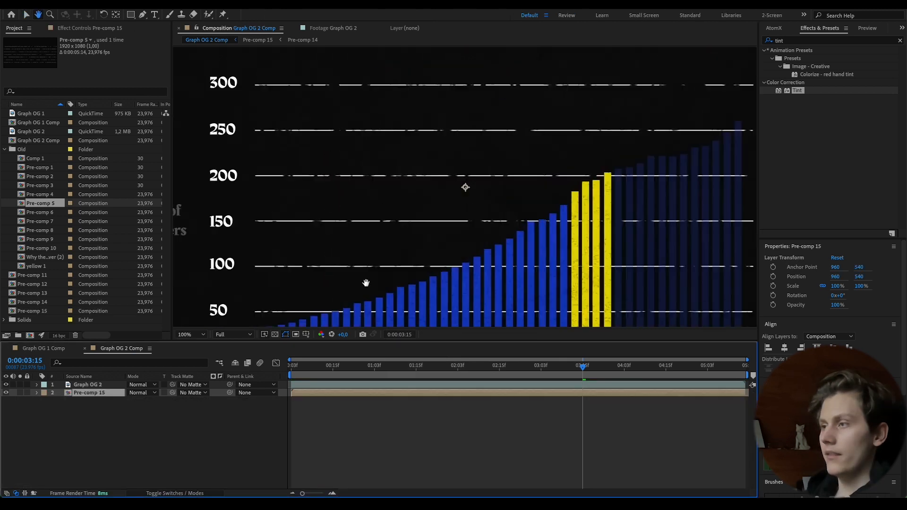
Set the shape fill to the blue sampled from the chart's bars and the stroke to none.
{"action": "left_click_drag", "start_coordinate": [343, 293], "coordinate": [441, 180]}
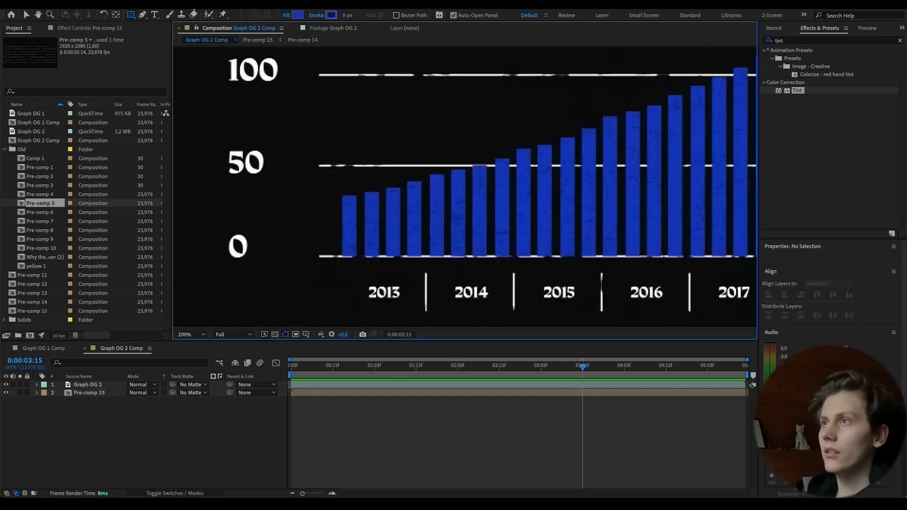
{"action": "left_click", "coordinate": [295, 15]}
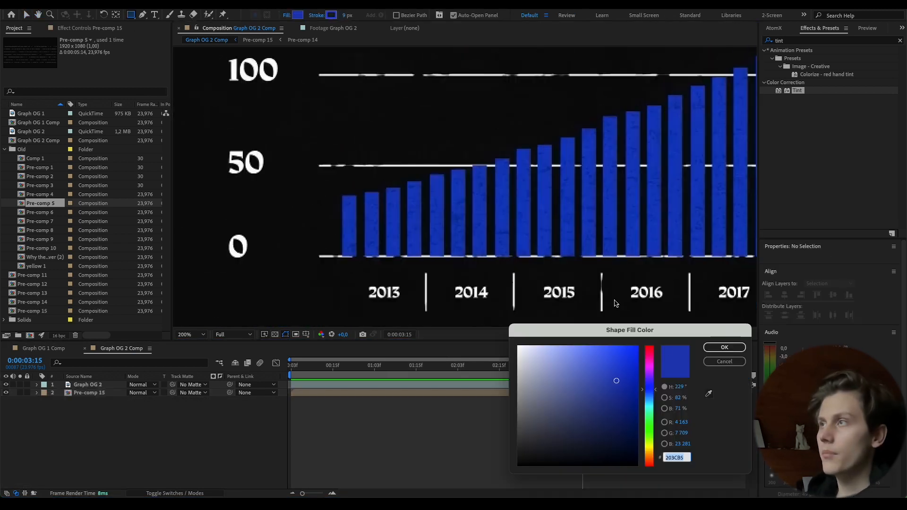
{"action": "left_click", "coordinate": [707, 394]}
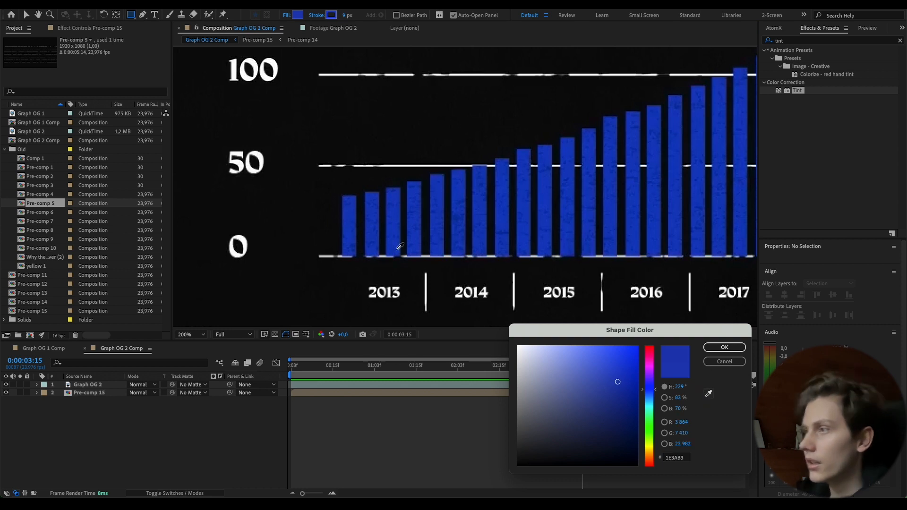
{"action": "left_click", "coordinate": [377, 207]}
{"action": "left_click", "coordinate": [724, 347]}
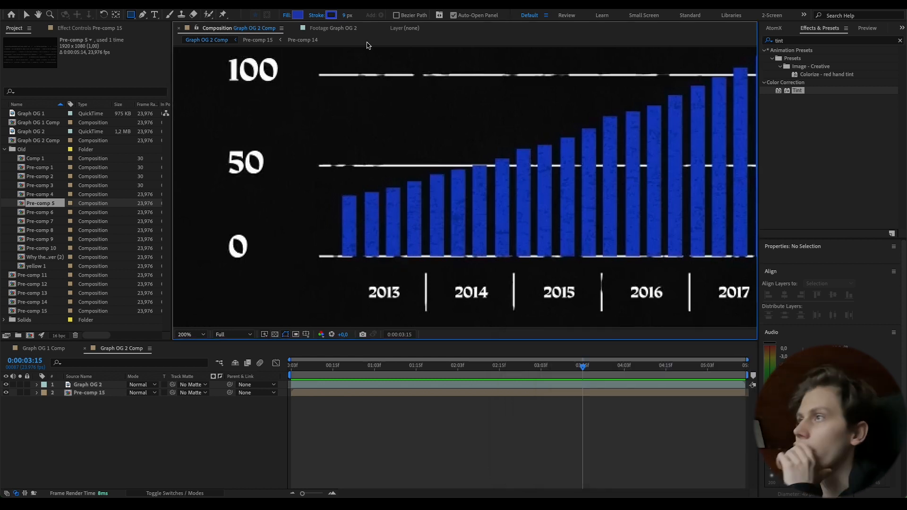
{"action": "left_click", "coordinate": [331, 15]}
{"action": "left_click", "coordinate": [724, 348]}
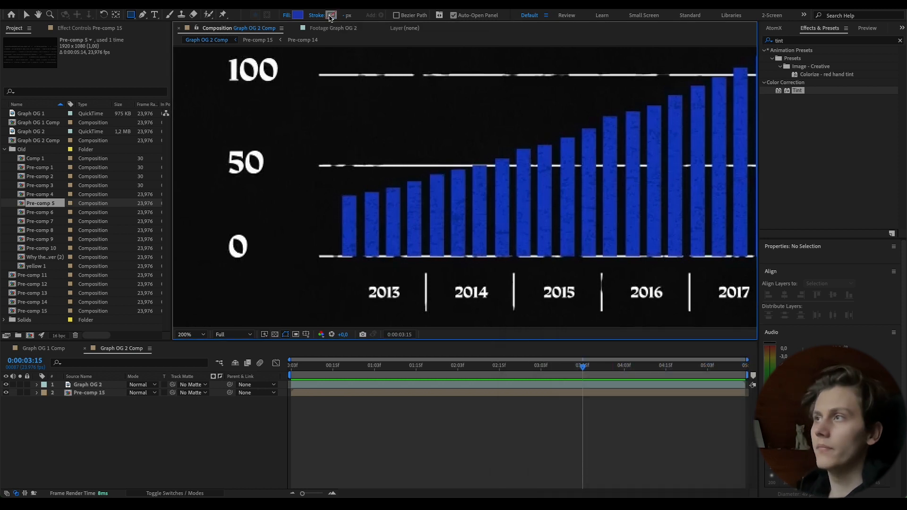
Draw a rectangle about 14.5 by 62 px over the first 2013 bar and nudge it up to Y position 539.
{"action": "left_click_drag", "start_coordinate": [342, 196], "coordinate": [357, 254]}
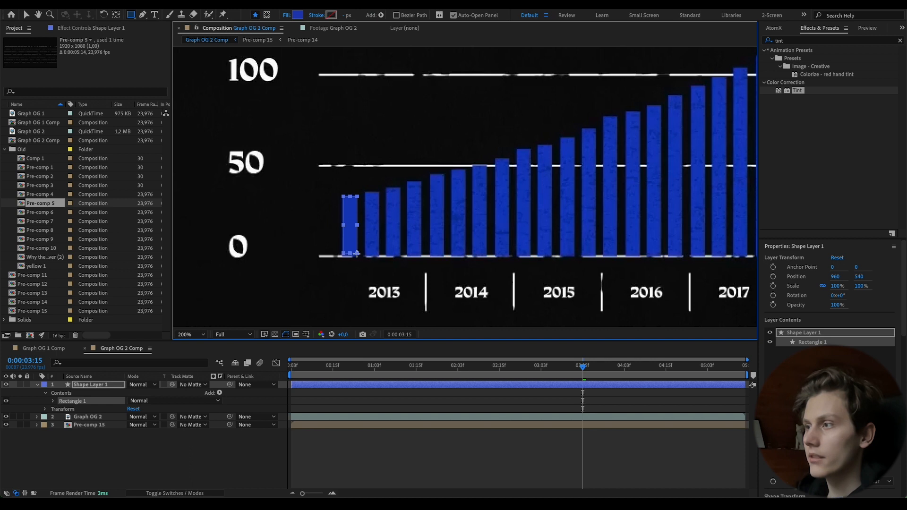
{"action": "scroll", "coordinate": [344, 234], "scroll_direction": "up", "scroll_amount": 2}
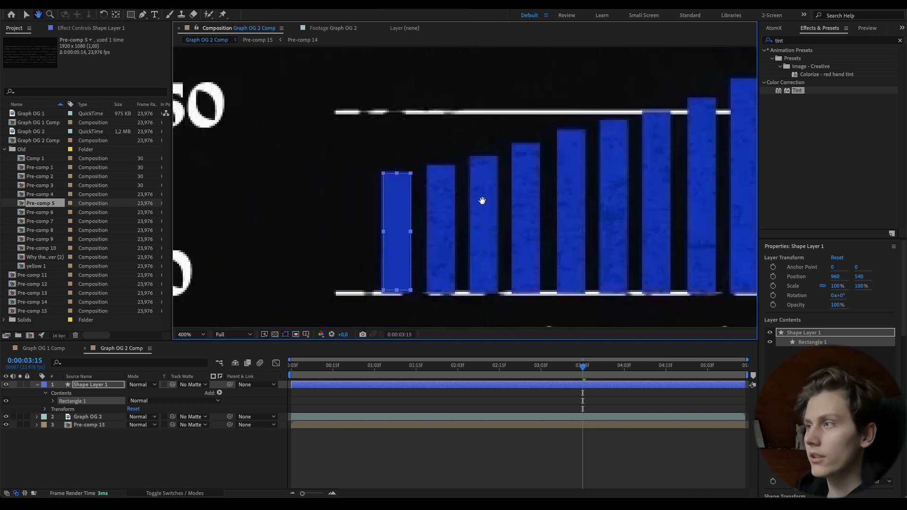
{"action": "key", "text": "v"}
{"action": "key", "text": "Up"}
{"action": "key", "text": "space"}
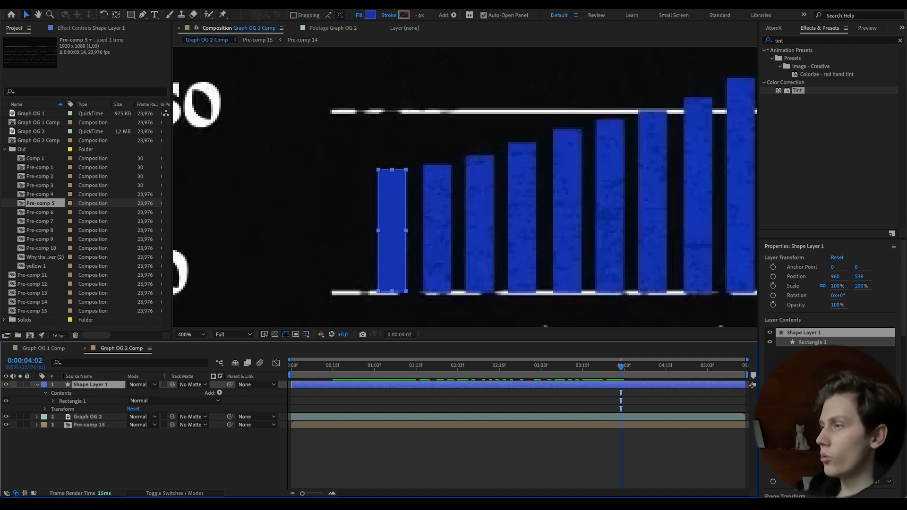
{"action": "left_click_drag", "start_coordinate": [656, 163], "coordinate": [497, 199]}
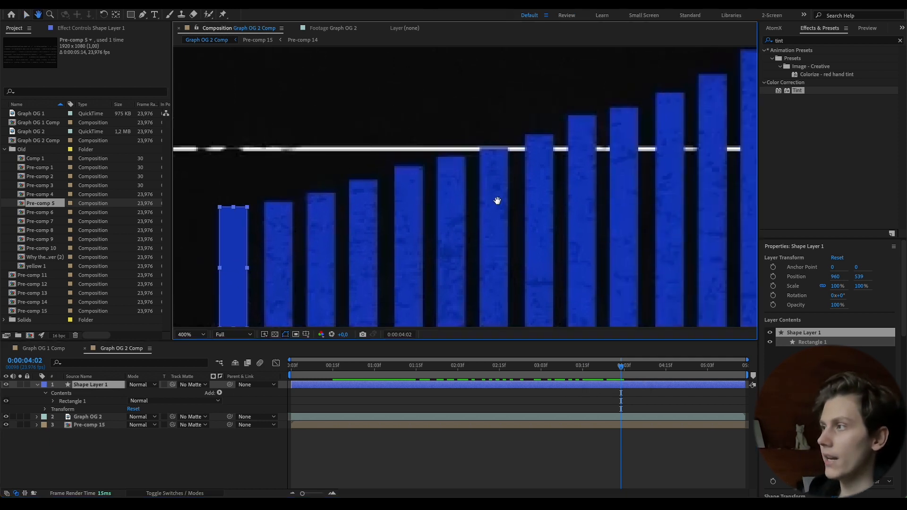
{"action": "left_click_drag", "start_coordinate": [513, 255], "coordinate": [623, 199]}
{"action": "left_click_drag", "start_coordinate": [860, 424], "coordinate": [864, 424]}
{"action": "key", "text": "ctrl+z"}
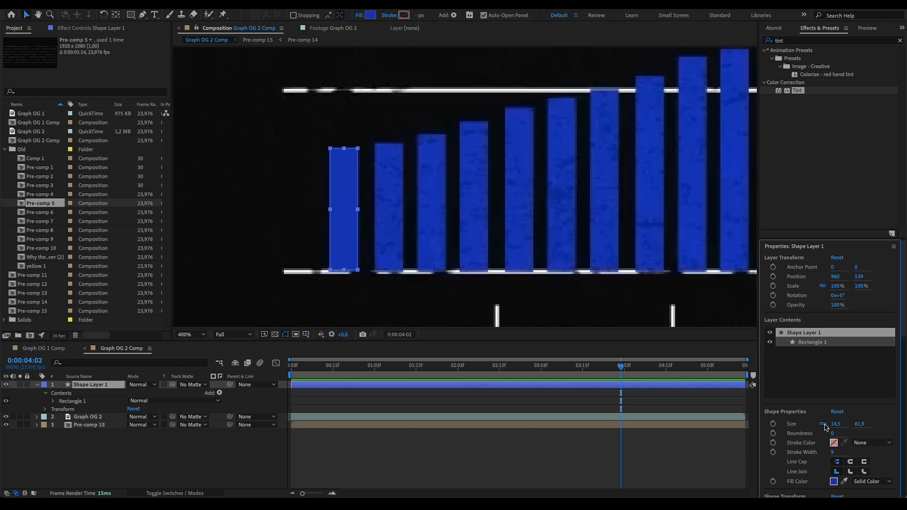
{"action": "left_click_drag", "start_coordinate": [860, 424], "coordinate": [853, 423]}
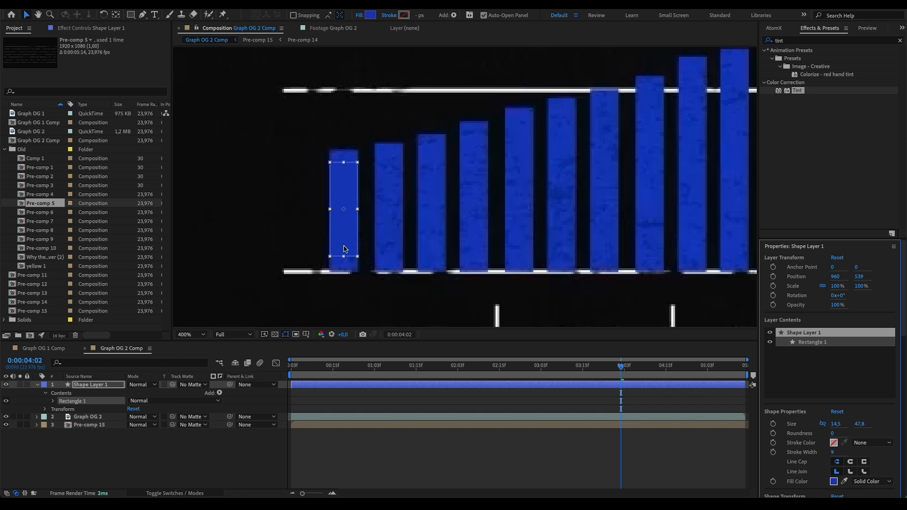
{"action": "key", "text": "ctrl+z"}
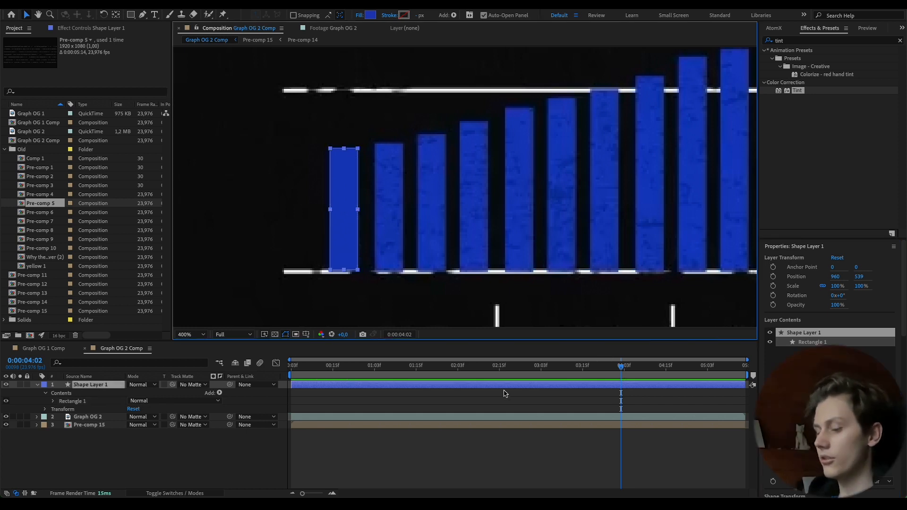
Duplicate the first bar's shape layer and move the copy over the second 2013 bar at X position 653.1.
{"action": "left_click", "coordinate": [498, 398]}
{"action": "left_click", "coordinate": [502, 385]}
{"action": "key", "text": "ctrl+d"}
{"action": "key", "text": "space"}
{"action": "left_click_drag", "start_coordinate": [837, 277], "coordinate": [893, 283]}
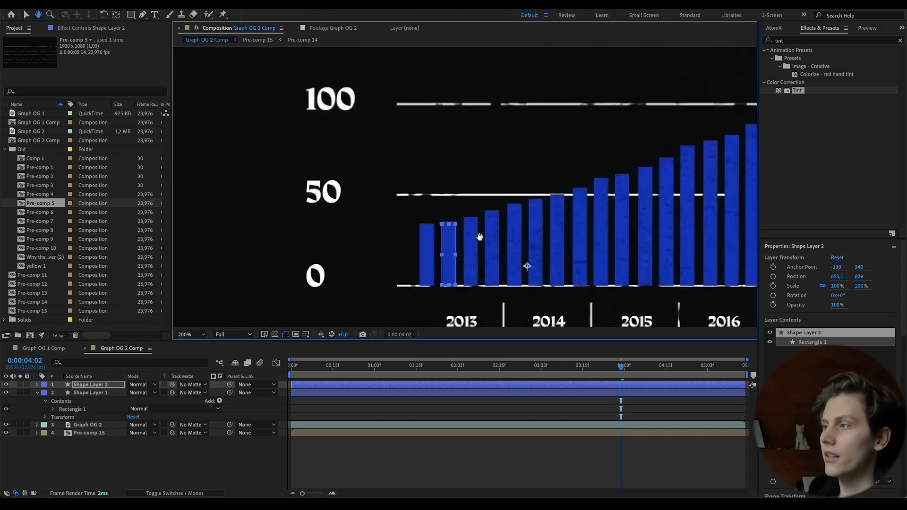
Move the second bar's anchor point to its bottom centre, scale its height to 104% and set its X position to 569.9.
{"action": "left_click_drag", "start_coordinate": [472, 267], "coordinate": [494, 216]}
{"action": "scroll", "coordinate": [494, 216], "scroll_direction": "up", "scroll_amount": 1}
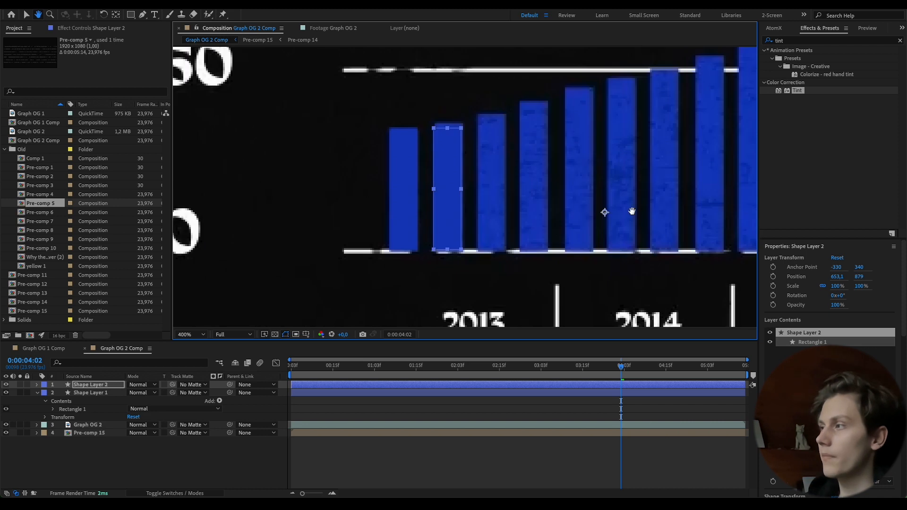
{"action": "key", "text": "y"}
{"action": "left_click_drag", "start_coordinate": [604, 212], "coordinate": [447, 250]}
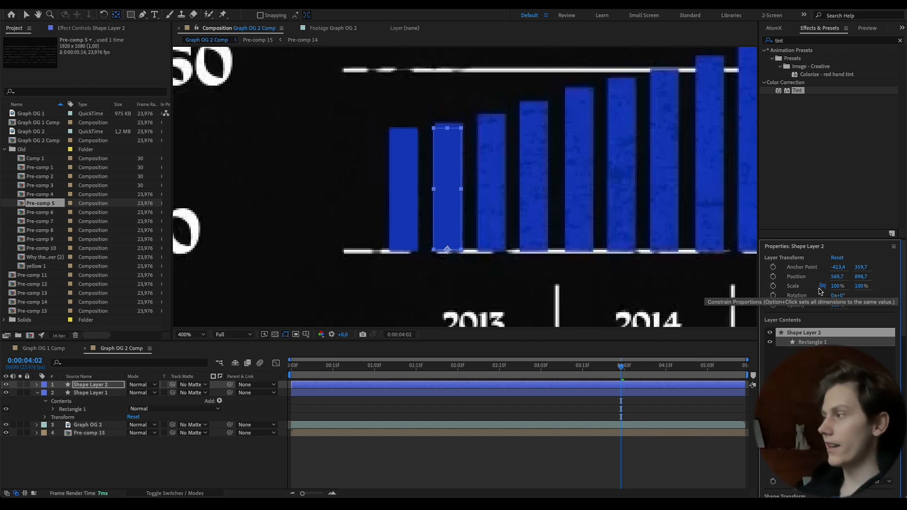
{"action": "mouse_move", "coordinate": [860, 286]}
{"action": "left_mouse_down"}
{"action": "mouse_move", "coordinate": [892, 289]}
{"action": "mouse_move", "coordinate": [859, 292]}
{"action": "mouse_move", "coordinate": [868, 291]}
{"action": "left_mouse_up"}
{"action": "left_click_drag", "start_coordinate": [838, 278], "coordinate": [837, 278]}
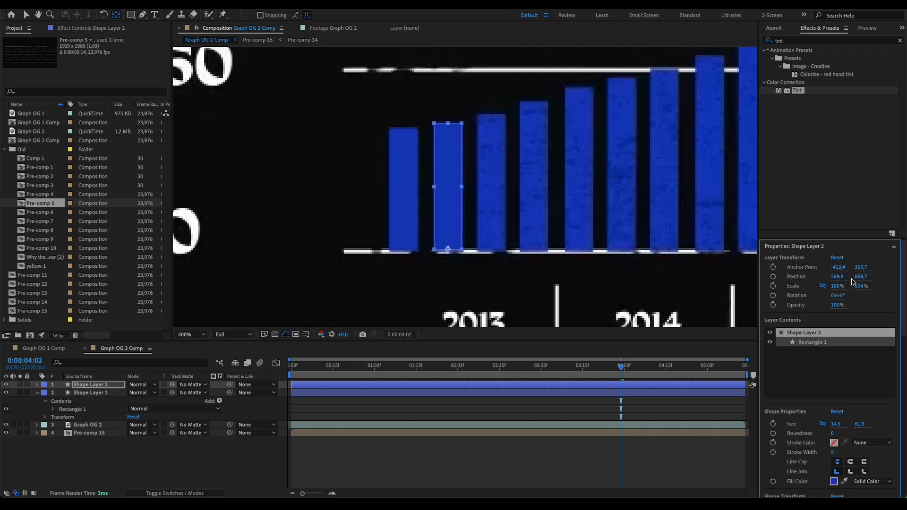
Duplicate the second bar and place the copy over the third 2013 bar at X position 593.
{"action": "left_click", "coordinate": [703, 335]}
{"action": "scroll", "coordinate": [578, 243], "scroll_direction": "down", "scroll_amount": 1}
{"action": "left_click_drag", "start_coordinate": [578, 243], "coordinate": [536, 251]}
{"action": "left_click_drag", "start_coordinate": [629, 224], "coordinate": [530, 247]}
{"action": "scroll", "coordinate": [532, 246], "scroll_direction": "down", "scroll_amount": 1}
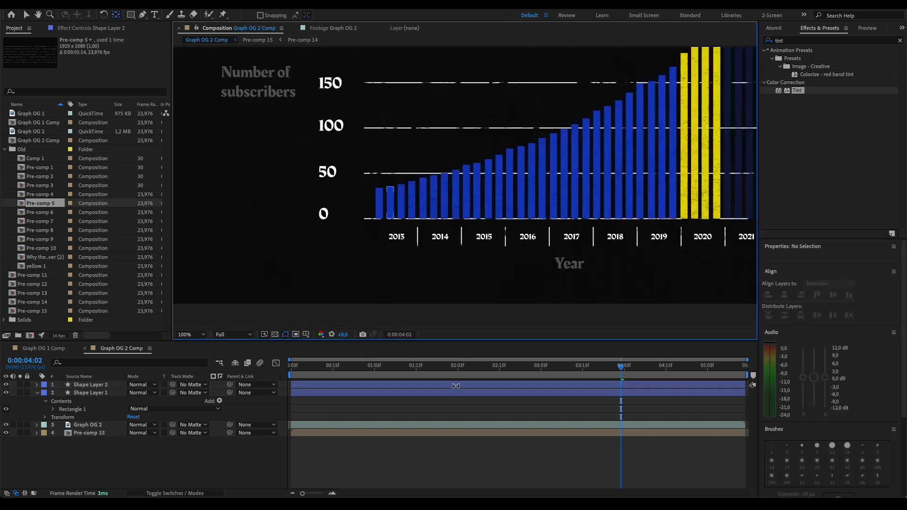
{"action": "left_click", "coordinate": [455, 386]}
{"action": "key", "text": "ctrl+d"}
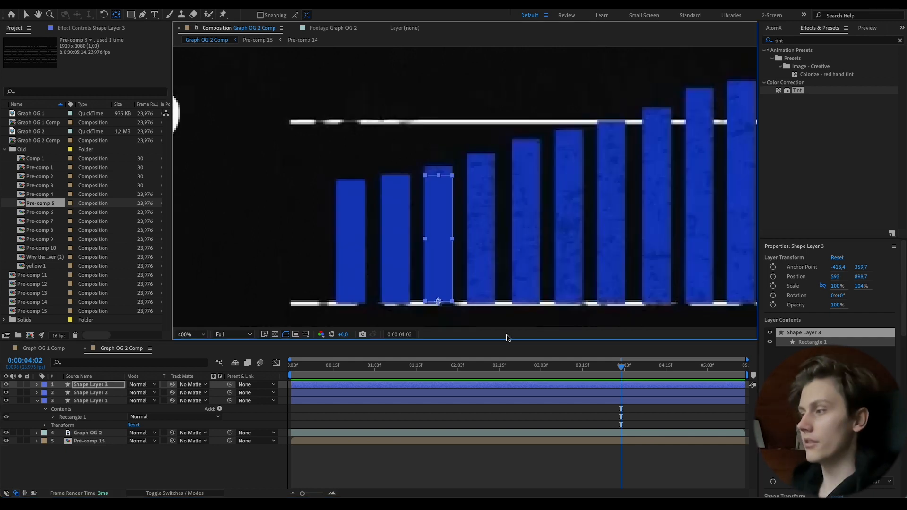
Duplicate the bar layers in groups of two and four, stack the copies on top and shift them over the next reference bars.
{"action": "left_click", "coordinate": [540, 392], "text": "shift"}
{"action": "key", "text": "ctrl+d"}
{"action": "left_click_drag", "start_coordinate": [107, 401], "coordinate": [107, 382]}
{"action": "left_click_drag", "start_coordinate": [838, 277], "coordinate": [860, 276]}
{"action": "left_click", "coordinate": [107, 408], "text": "shift"}
{"action": "key", "text": "ctrl+d"}
{"action": "left_click_drag", "start_coordinate": [107, 432], "coordinate": [107, 381]}
{"action": "left_click_drag", "start_coordinate": [838, 276], "coordinate": [881, 276]}
Duplicate eight bar layers, stack the copies on top and shift them over the following reference bars.
{"action": "left_click_drag", "start_coordinate": [652, 163], "coordinate": [387, 177]}
{"action": "left_click", "coordinate": [106, 441], "text": "shift"}
{"action": "key", "text": "ctrl+d"}
{"action": "left_click_drag", "start_coordinate": [109, 449], "coordinate": [109, 382]}
{"action": "left_click_drag", "start_coordinate": [838, 277], "coordinate": [858, 277]}
Duplicate 16 bar layers, stack the copies on top and align them horizontally with the next reference bars.
{"action": "left_click_drag", "start_coordinate": [673, 245], "coordinate": [453, 245]}
{"action": "scroll", "coordinate": [411, 453], "scroll_direction": "down", "scroll_amount": 3}
{"action": "left_click", "coordinate": [411, 472], "text": "shift"}
{"action": "scroll", "coordinate": [630, 233], "scroll_direction": "down", "scroll_amount": 1}
{"action": "left_click_drag", "start_coordinate": [630, 233], "coordinate": [500, 245]}
{"action": "key", "text": "ctrl+d"}
{"action": "left_click_drag", "start_coordinate": [106, 447], "coordinate": [107, 382]}
{"action": "left_click_drag", "start_coordinate": [839, 277], "coordinate": [855, 277]}
{"action": "scroll", "coordinate": [509, 255], "scroll_direction": "up", "scroll_amount": 1}
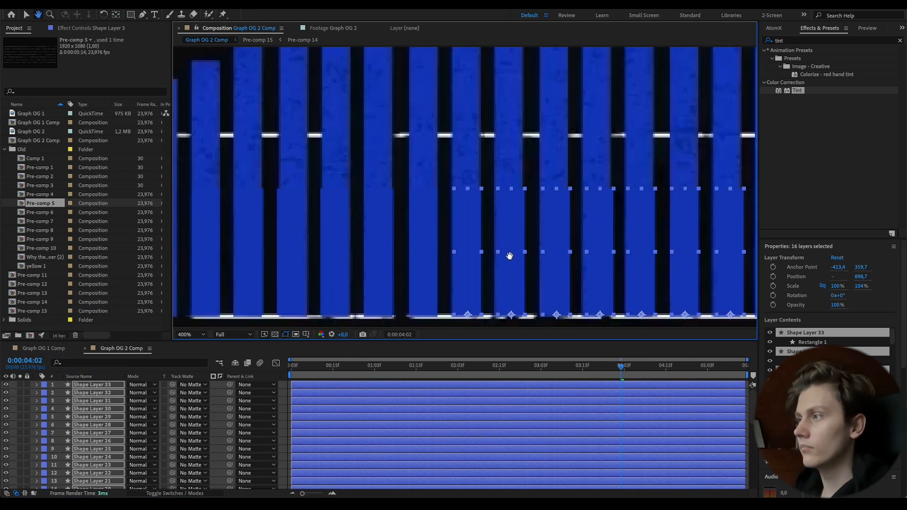
{"action": "left_click_drag", "start_coordinate": [508, 255], "coordinate": [236, 246]}
{"action": "left_click_drag", "start_coordinate": [651, 255], "coordinate": [408, 251]}
Duplicate five bars twice and the last bar once, shifting the copies along to extend the row through 2023.
{"action": "left_click", "coordinate": [336, 385]}
{"action": "left_click", "coordinate": [331, 416], "text": "shift"}
{"action": "key", "text": "ctrl+d"}
{"action": "left_click_drag", "start_coordinate": [107, 400], "coordinate": [107, 382]}
{"action": "left_click_drag", "start_coordinate": [661, 246], "coordinate": [265, 254]}
{"action": "left_click_drag", "start_coordinate": [833, 276], "coordinate": [840, 277]}
{"action": "key", "text": "ctrl+d"}
{"action": "left_click_drag", "start_coordinate": [107, 400], "coordinate": [107, 382]}
{"action": "left_click_drag", "start_coordinate": [834, 277], "coordinate": [847, 276]}
{"action": "left_click", "coordinate": [688, 385]}
{"action": "key", "text": "ctrl+d"}
Fine-tune the horizontal position of individual copied bars over the 2020 to 2023 reference bars.
{"action": "left_click", "coordinate": [514, 241]}
{"action": "left_click_drag", "start_coordinate": [397, 245], "coordinate": [543, 233]}
{"action": "left_click", "coordinate": [495, 231]}
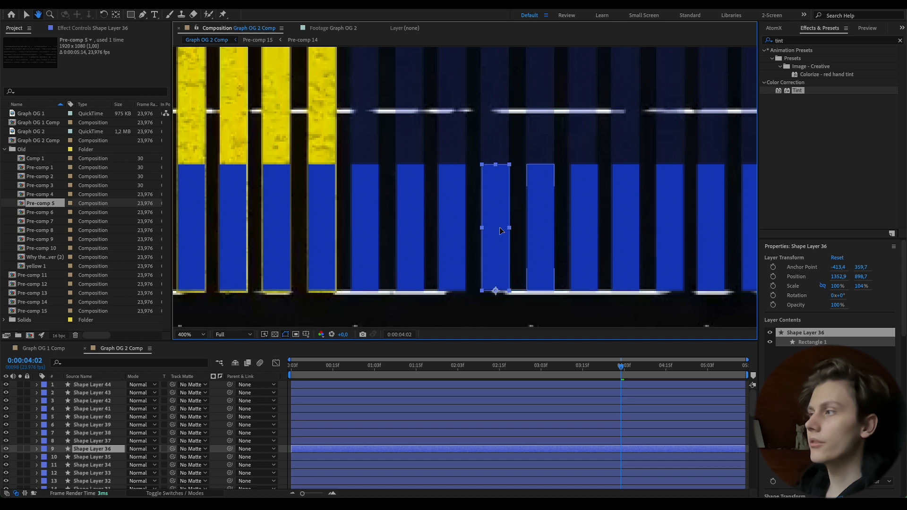
{"action": "left_click_drag", "start_coordinate": [839, 276], "coordinate": [833, 276]}
{"action": "key", "text": "space"}
{"action": "left_click_drag", "start_coordinate": [421, 253], "coordinate": [200, 264]}
{"action": "left_click", "coordinate": [490, 250]}
{"action": "key", "text": "space"}
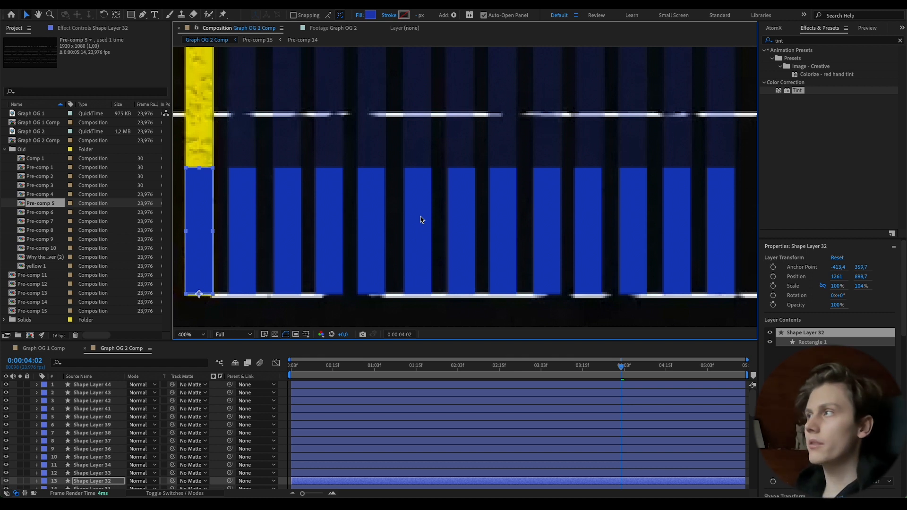
{"action": "left_click", "coordinate": [427, 409]}
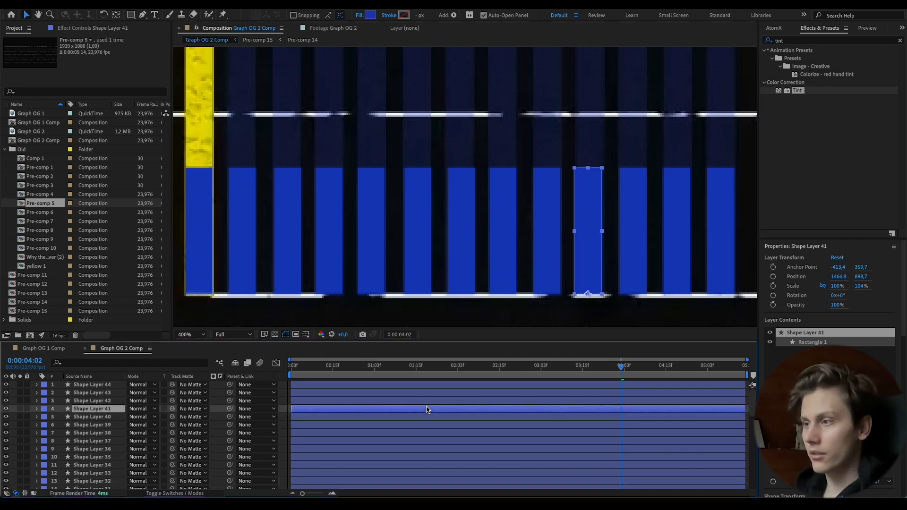
{"action": "left_click", "coordinate": [372, 387]}
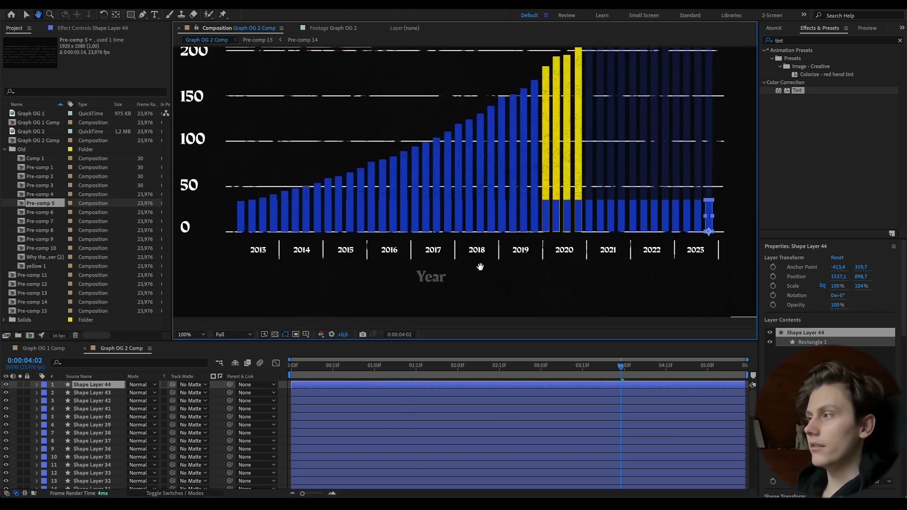
Set the opacity of the 12 bars from 2021 to 2023 to 20%.
{"action": "left_click_drag", "start_coordinate": [590, 270], "coordinate": [448, 269]}
{"action": "key", "text": "v"}
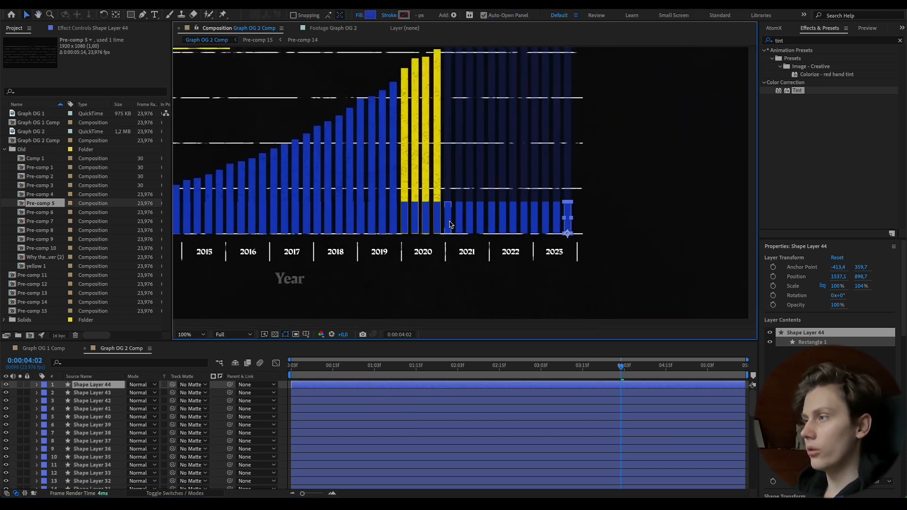
{"action": "left_click", "coordinate": [451, 222]}
{"action": "left_click", "coordinate": [569, 222], "text": "shift"}
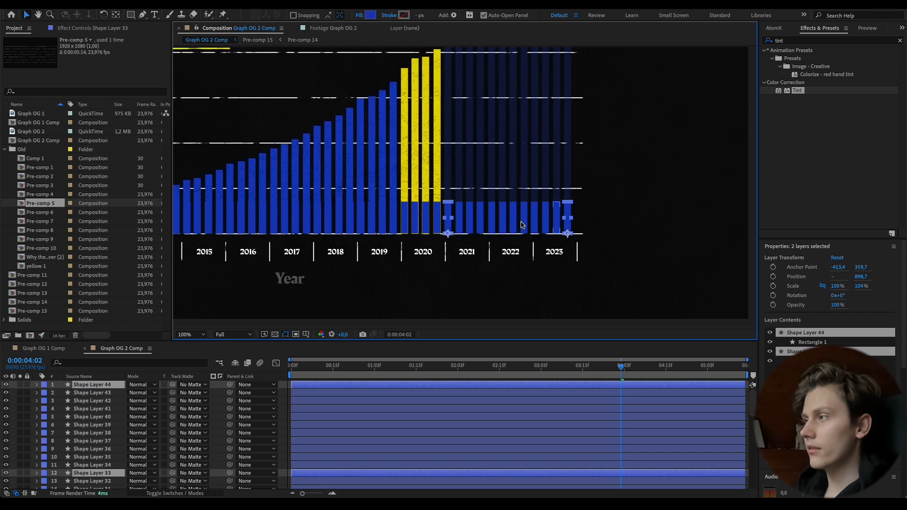
{"action": "left_click", "coordinate": [456, 222], "text": "shift"}
{"action": "left_click", "coordinate": [558, 225], "text": "shift"}
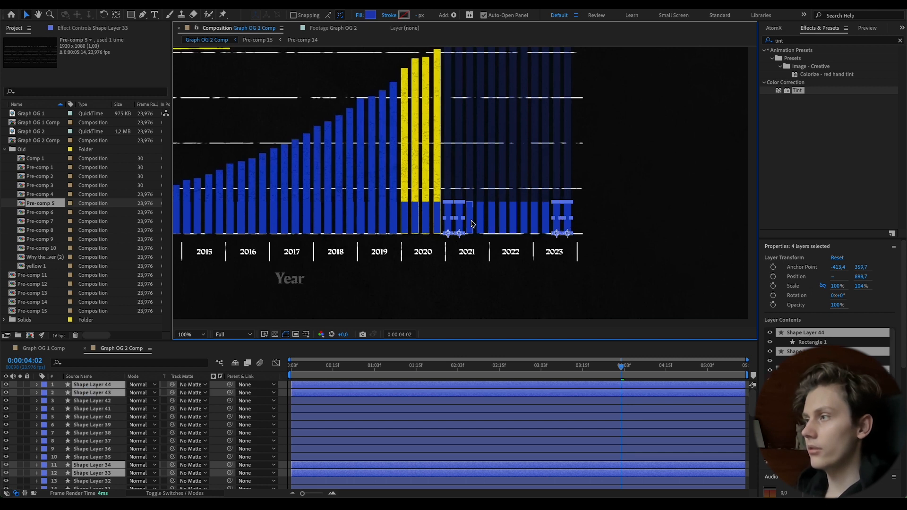
{"action": "left_click", "coordinate": [471, 224], "text": "shift"}
{"action": "left_click", "coordinate": [840, 304]}
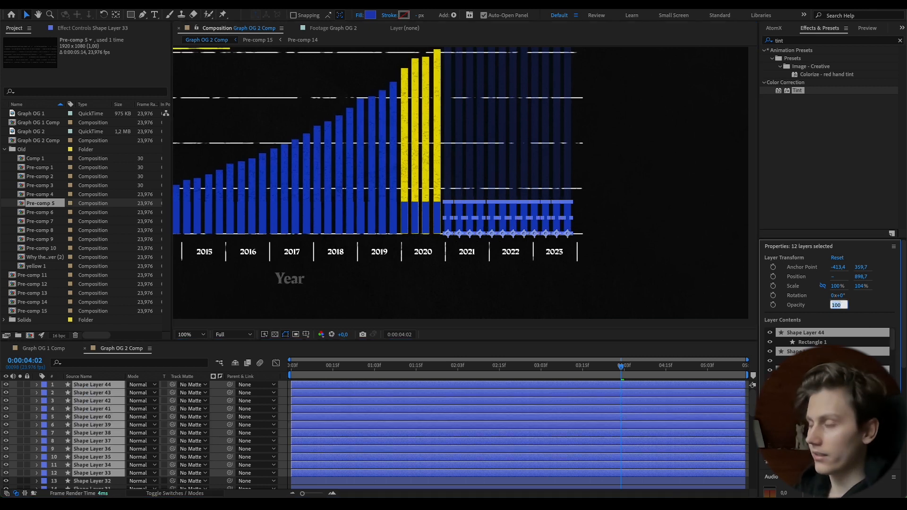
{"action": "key", "text": "Return"}
Scale the third bar's height to 109.6% and all 41 bars after it to 120.7%, matching the fourth bar.
{"action": "scroll", "coordinate": [465, 186], "scroll_direction": "up", "scroll_amount": 4}
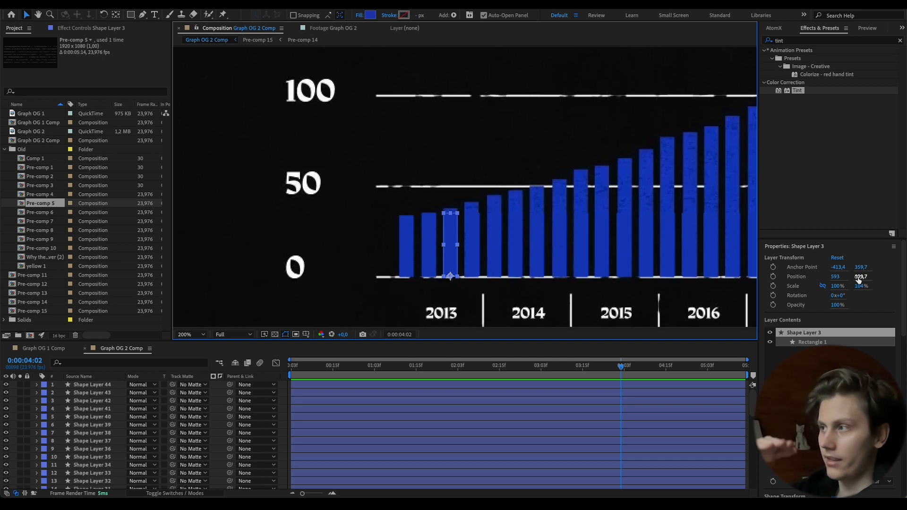
{"action": "left_click_drag", "start_coordinate": [860, 287], "coordinate": [857, 286]}
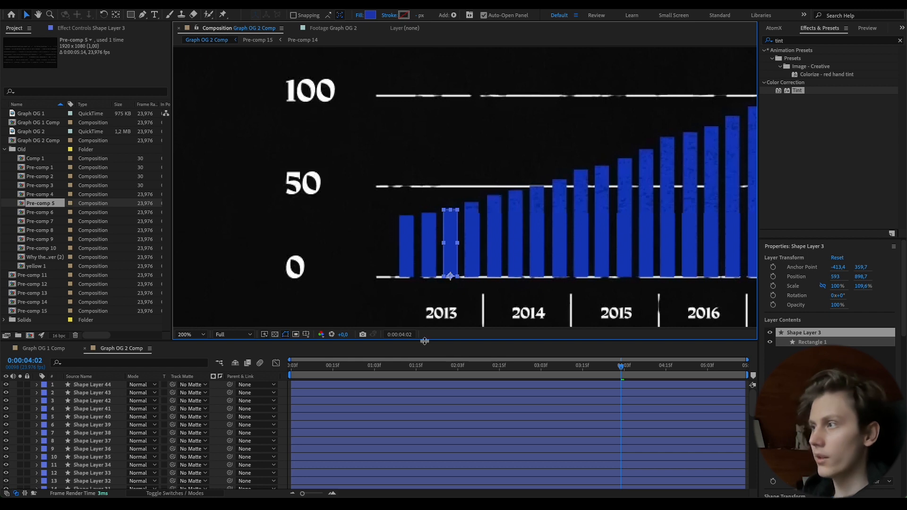
{"action": "scroll", "coordinate": [435, 255], "scroll_direction": "down", "scroll_amount": 1}
{"action": "left_click", "coordinate": [331, 384]}
{"action": "scroll", "coordinate": [334, 425], "scroll_direction": "down", "scroll_amount": 15}
{"action": "left_click", "coordinate": [334, 428], "text": "shift"}
{"action": "left_click_drag", "start_coordinate": [435, 255], "coordinate": [373, 239]}
{"action": "left_click", "coordinate": [334, 427], "text": "super"}
{"action": "scroll", "coordinate": [376, 263], "scroll_direction": "up", "scroll_amount": 2}
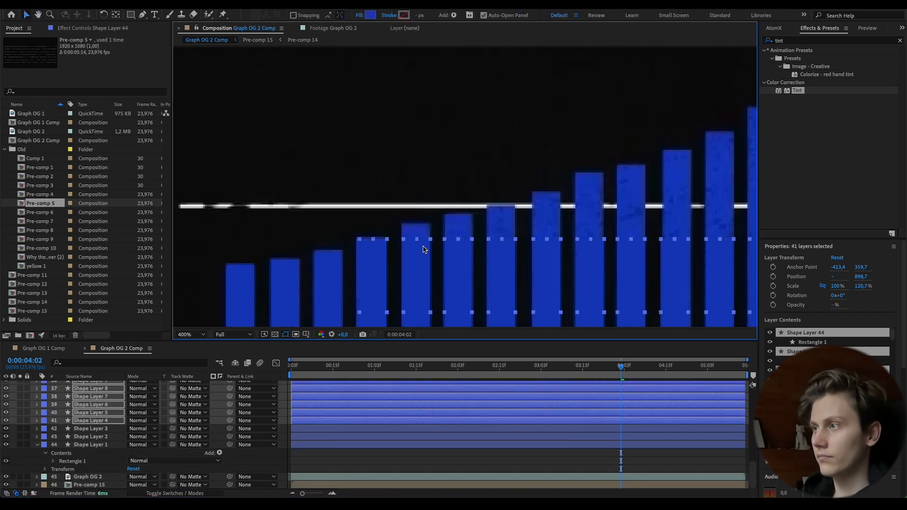
Raise the 2014 and 2015 bars to their reference heights, dropping each matched bar from the selection.
{"action": "left_click", "coordinate": [384, 421], "text": "ctrl"}
{"action": "left_click", "coordinate": [406, 412], "text": "ctrl"}
{"action": "left_click", "coordinate": [417, 404], "text": "ctrl"}
{"action": "left_click", "coordinate": [444, 396], "text": "ctrl"}
{"action": "left_click", "coordinate": [472, 388], "text": "ctrl"}
{"action": "scroll", "coordinate": [474, 392], "scroll_direction": "up", "scroll_amount": 3}
{"action": "left_click", "coordinate": [474, 446], "text": "ctrl"}
{"action": "left_click_drag", "start_coordinate": [631, 174], "coordinate": [720, 133]}
{"action": "left_click", "coordinate": [474, 438], "text": "ctrl"}
Match the heights of the 2016 and early 2017 bars to the reference, deselecting each finished bar.
{"action": "left_click", "coordinate": [519, 431], "text": "ctrl"}
{"action": "left_click_drag", "start_coordinate": [720, 134], "coordinate": [235, 252]}
{"action": "left_click_drag", "start_coordinate": [321, 229], "coordinate": [321, 220]}
{"action": "left_click", "coordinate": [425, 406], "text": "ctrl"}
{"action": "left_click_drag", "start_coordinate": [364, 219], "coordinate": [453, 167]}
{"action": "left_click", "coordinate": [457, 399], "text": "ctrl"}
{"action": "left_click", "coordinate": [504, 391], "text": "ctrl"}
Stretch the remaining selected bars to match the later 2017 and 2018 reference bars, deselecting finished ones.
{"action": "scroll", "coordinate": [512, 425], "scroll_direction": "up", "scroll_amount": 4}
{"action": "left_click", "coordinate": [543, 457], "text": "ctrl"}
{"action": "left_click_drag", "start_coordinate": [586, 131], "coordinate": [585, 107]}
{"action": "left_click_drag", "start_coordinate": [650, 176], "coordinate": [290, 342]}
{"action": "left_click", "coordinate": [302, 449], "text": "ctrl"}
{"action": "left_click_drag", "start_coordinate": [268, 273], "coordinate": [310, 225]}
Raise the 2019 bars to their reference heights, removing each matched bar from the selection.
{"action": "left_click", "coordinate": [374, 442], "text": "ctrl"}
{"action": "left_click_drag", "start_coordinate": [441, 170], "coordinate": [442, 132]}
{"action": "left_click", "coordinate": [456, 408], "text": "ctrl"}
{"action": "left_click_drag", "start_coordinate": [482, 132], "coordinate": [525, 98]}
{"action": "left_click", "coordinate": [474, 401], "text": "ctrl"}
{"action": "left_click", "coordinate": [529, 393], "text": "ctrl"}
{"action": "left_click_drag", "start_coordinate": [569, 99], "coordinate": [570, 66]}
Match the heights of the 2020 bars and the first 2021 bars to the reference, deselecting each finished bar.
{"action": "left_click_drag", "start_coordinate": [607, 148], "coordinate": [520, 190]}
{"action": "left_click_drag", "start_coordinate": [401, 174], "coordinate": [401, 170]}
{"action": "left_click", "coordinate": [425, 434], "text": "ctrl"}
{"action": "left_click_drag", "start_coordinate": [439, 172], "coordinate": [485, 136]}
{"action": "left_click", "coordinate": [453, 426], "text": "ctrl"}
{"action": "left_click", "coordinate": [481, 417], "text": "ctrl"}
{"action": "left_click_drag", "start_coordinate": [531, 156], "coordinate": [318, 266]}
{"action": "left_click_drag", "start_coordinate": [313, 246], "coordinate": [314, 232]}
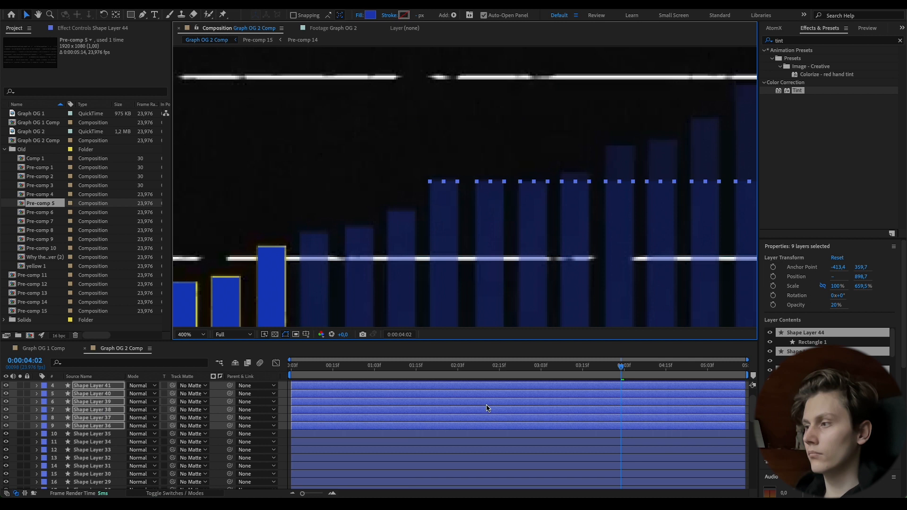
Stretch the 2022 bars and the first 2023 bar to their reference heights, deselecting each matched bar.
{"action": "scroll", "coordinate": [488, 410], "scroll_direction": "up", "scroll_amount": 2}
{"action": "left_click", "coordinate": [494, 446], "text": "ctrl"}
{"action": "left_click", "coordinate": [498, 439], "text": "ctrl"}
{"action": "left_click_drag", "start_coordinate": [536, 182], "coordinate": [535, 183]}
{"action": "left_click", "coordinate": [539, 430], "text": "ctrl"}
{"action": "left_click_drag", "start_coordinate": [575, 182], "coordinate": [575, 172]}
{"action": "left_click", "coordinate": [577, 422], "text": "ctrl"}
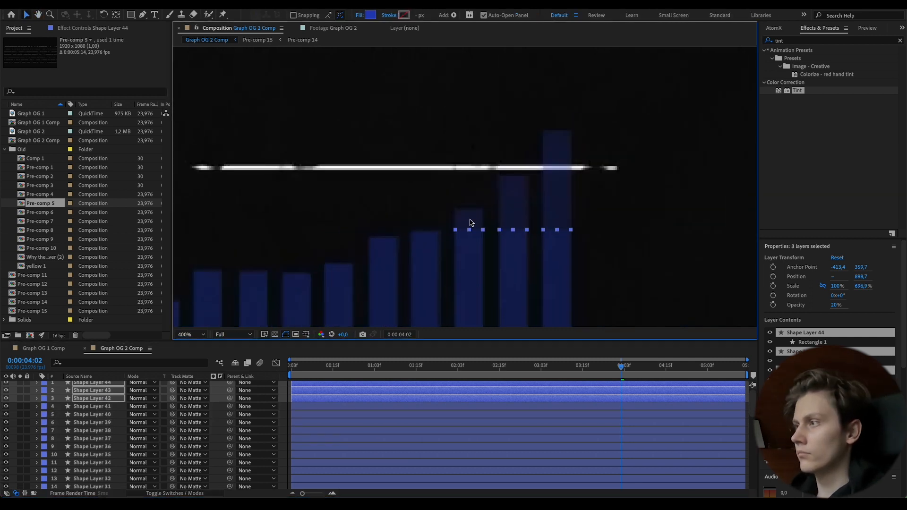
Raise the last three 2023 bars to their reference heights, scaling the final one to 747.5%.
{"action": "left_click_drag", "start_coordinate": [469, 229], "coordinate": [469, 209]}
{"action": "left_click", "coordinate": [496, 398], "text": "ctrl"}
{"action": "left_click_drag", "start_coordinate": [513, 208], "coordinate": [512, 175]}
{"action": "left_click", "coordinate": [534, 390], "text": "ctrl"}
{"action": "left_click_drag", "start_coordinate": [556, 176], "coordinate": [557, 130]}
{"action": "scroll", "coordinate": [561, 133], "scroll_direction": "down", "scroll_amount": 2}
{"action": "scroll", "coordinate": [256, 414], "scroll_direction": "up", "scroll_amount": 2}
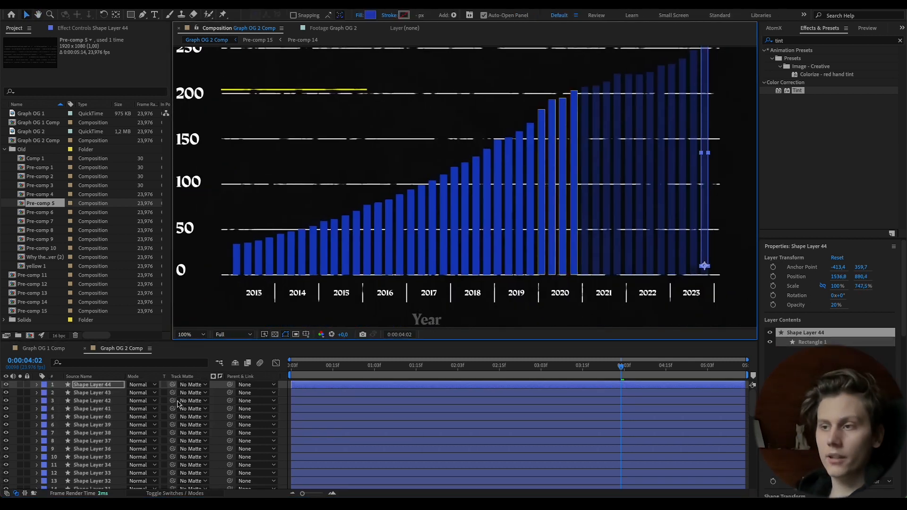
Go to the start of the animation and duplicate the four 2015 bars.
{"action": "scroll", "coordinate": [441, 409], "scroll_direction": "down", "scroll_amount": 10}
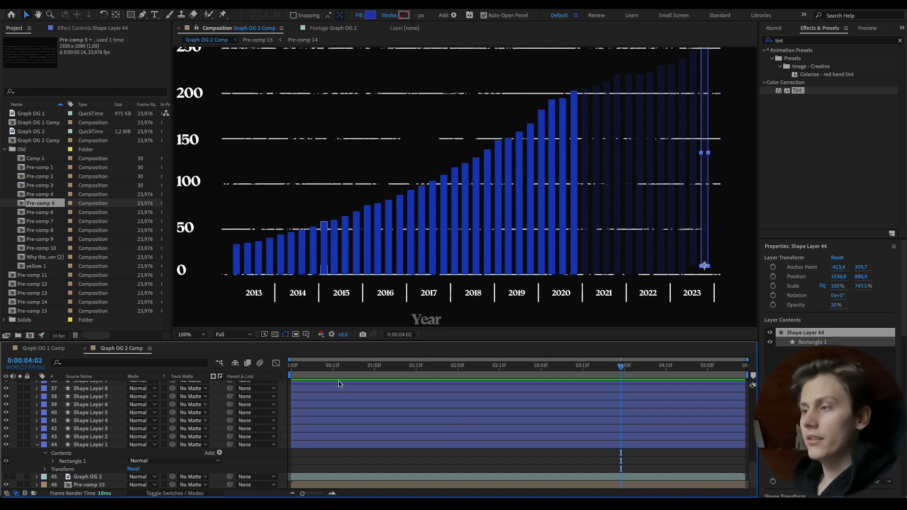
{"action": "left_click", "coordinate": [304, 376]}
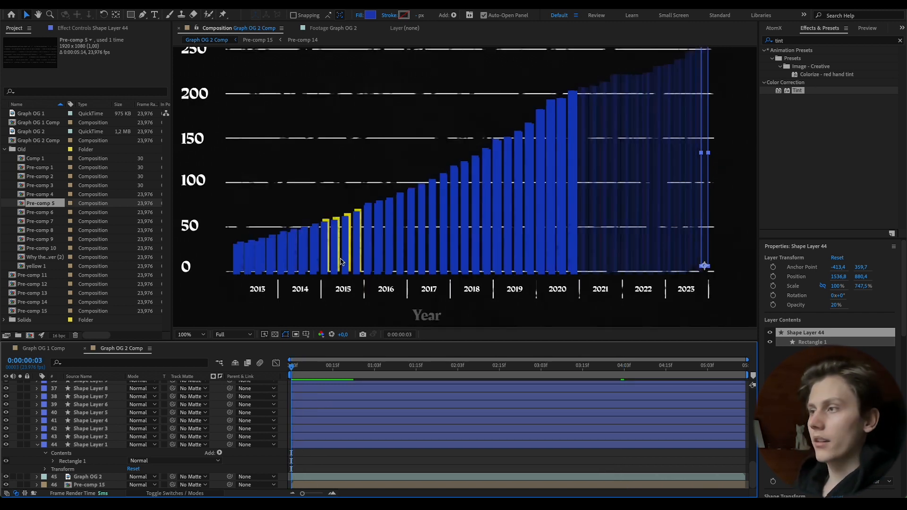
{"action": "left_click", "coordinate": [324, 260]}
{"action": "left_click", "coordinate": [354, 254], "text": "shift"}
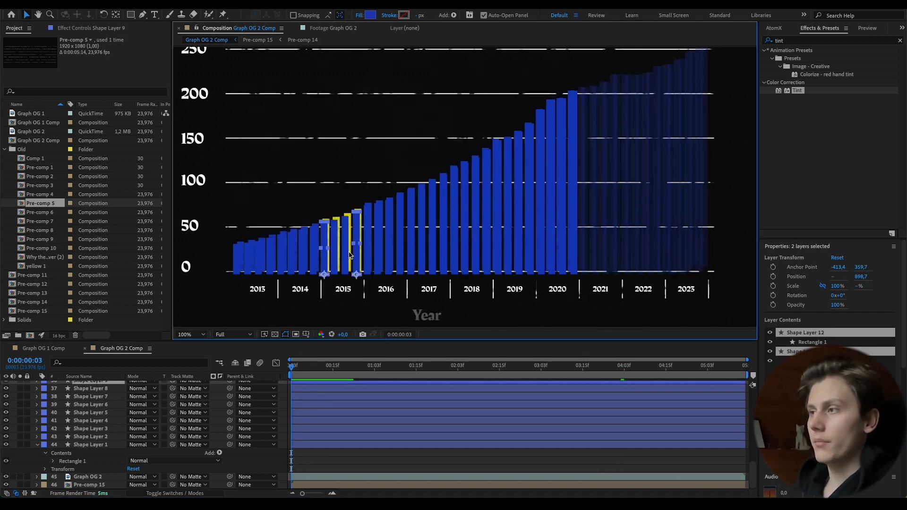
{"action": "left_click", "coordinate": [338, 257], "text": "shift"}
{"action": "scroll", "coordinate": [402, 427], "scroll_direction": "up", "scroll_amount": 3}
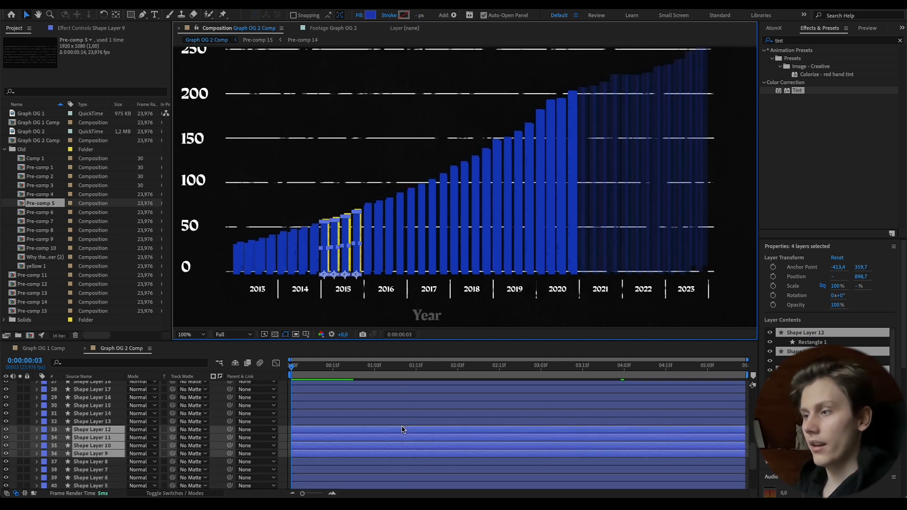
{"action": "key", "text": "ctrl+d"}
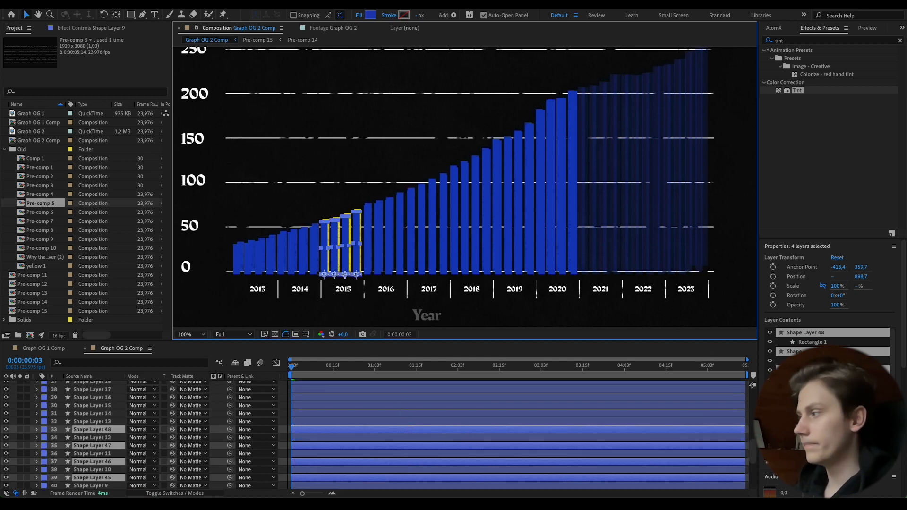
Stack the four 2015 copies together directly above their original bars and give them a Yellow label.
{"action": "left_click_drag", "start_coordinate": [76, 476], "coordinate": [90, 432]}
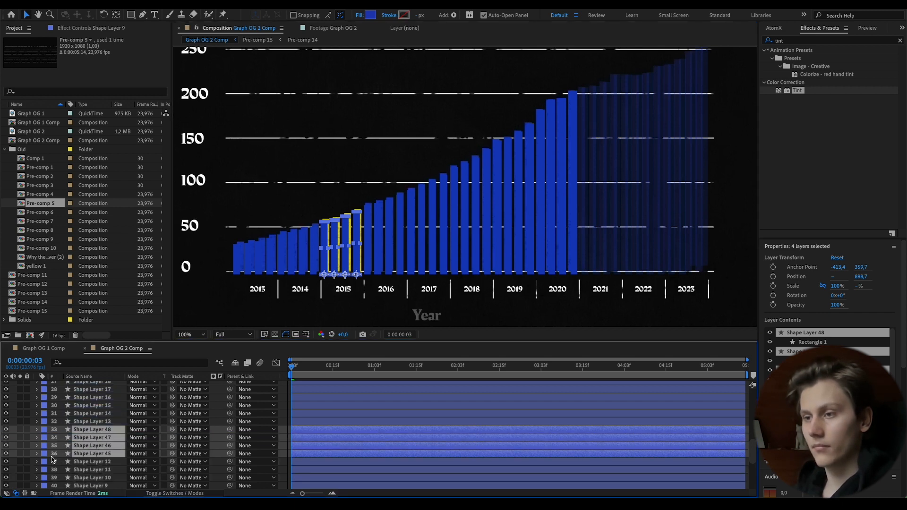
{"action": "left_click", "coordinate": [44, 437]}
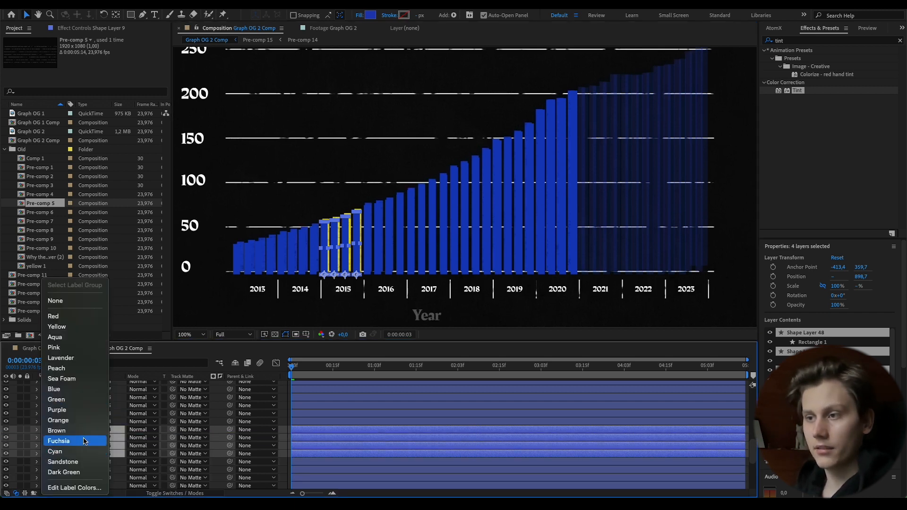
{"action": "left_click", "coordinate": [97, 327]}
Trim the yellow-labelled 2015 copies to end at 0:00:00:19, where the reference highlight moves to 2016.
{"action": "left_click", "coordinate": [347, 376]}
{"action": "left_click_drag", "start_coordinate": [346, 376], "coordinate": [346, 375]}
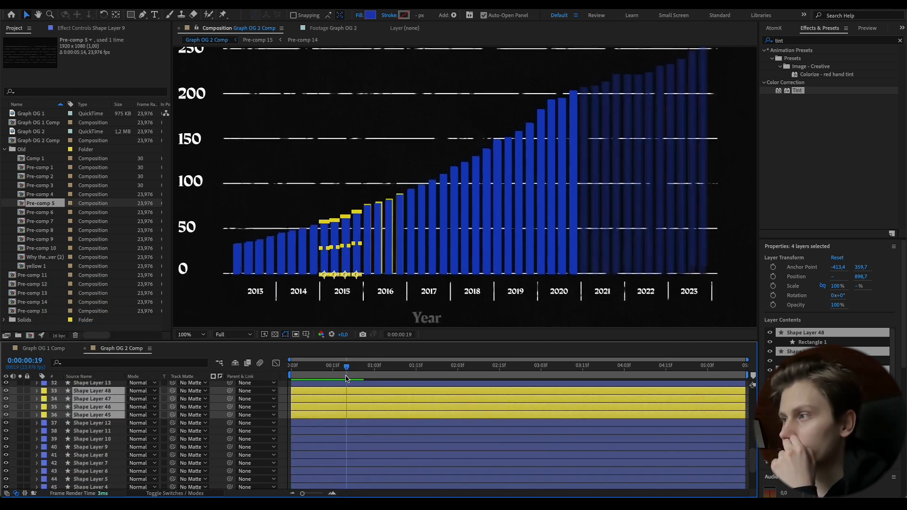
{"action": "key", "text": "alt+bracketright"}
Duplicate the four 2016 bars and group the yellow-labelled copies above the 2015 ones.
{"action": "left_click", "coordinate": [369, 412]}
{"action": "mouse_move", "coordinate": [347, 374]}
{"action": "left_mouse_down"}
{"action": "mouse_move", "coordinate": [316, 374]}
{"action": "mouse_move", "coordinate": [346, 375]}
{"action": "left_mouse_up"}
{"action": "scroll", "coordinate": [361, 415], "scroll_direction": "up", "scroll_amount": 2}
{"action": "left_click_drag", "start_coordinate": [366, 428], "coordinate": [365, 394]}
{"action": "key", "text": "ctrl+d"}
{"action": "left_click_drag", "start_coordinate": [92, 442], "coordinate": [93, 454]}
Limit the 2016 copies to 0:00:00:19 through 0:00:01:05 by splitting them, deleting the earlier parts and trimming their ends.
{"action": "key", "text": "ctrl+shift+d"}
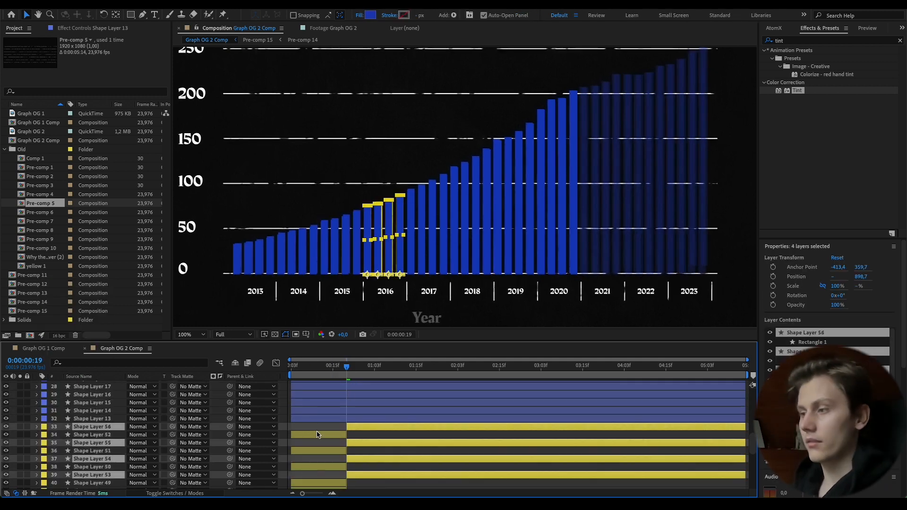
{"action": "left_click_drag", "start_coordinate": [316, 428], "coordinate": [326, 482]}
{"action": "key", "text": "Delete"}
{"action": "left_click_drag", "start_coordinate": [347, 374], "coordinate": [383, 373]}
{"action": "left_click_drag", "start_coordinate": [401, 478], "coordinate": [407, 427]}
{"action": "key", "text": "alt+bracketright"}
Duplicate the four 2017 bars, label the copies Yellow and group them above the 2016 copies.
{"action": "left_click_drag", "start_coordinate": [382, 369], "coordinate": [389, 372]}
{"action": "scroll", "coordinate": [404, 425], "scroll_direction": "up", "scroll_amount": 2}
{"action": "left_click", "coordinate": [409, 426]}
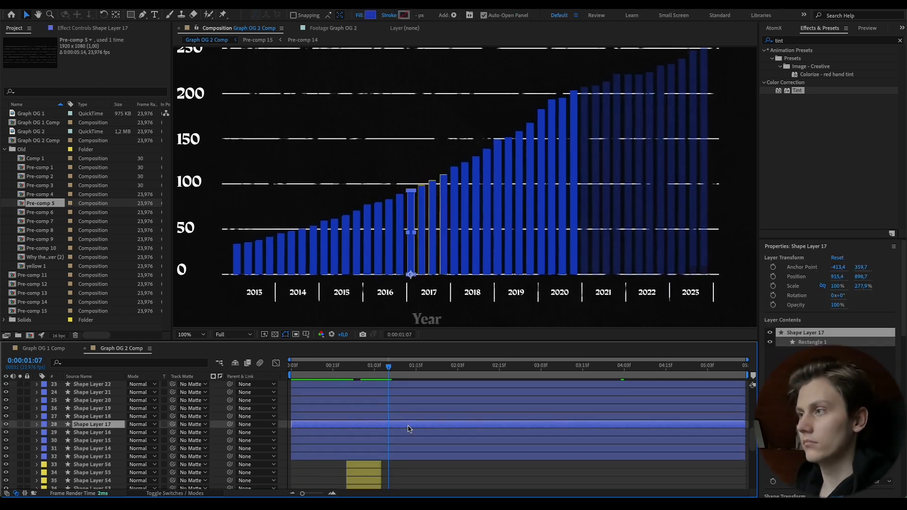
{"action": "left_click", "coordinate": [406, 401], "text": "shift"}
{"action": "key", "text": "ctrl+d"}
{"action": "left_click", "coordinate": [44, 416]}
{"action": "left_click_drag", "start_coordinate": [92, 448], "coordinate": [92, 424]}
Limit the 2017 copies to start at 0:00:01:05 and end where the reference highlight moves to 2018.
{"action": "left_click_drag", "start_coordinate": [389, 367], "coordinate": [381, 368]}
{"action": "key", "text": "ctrl+shift+d"}
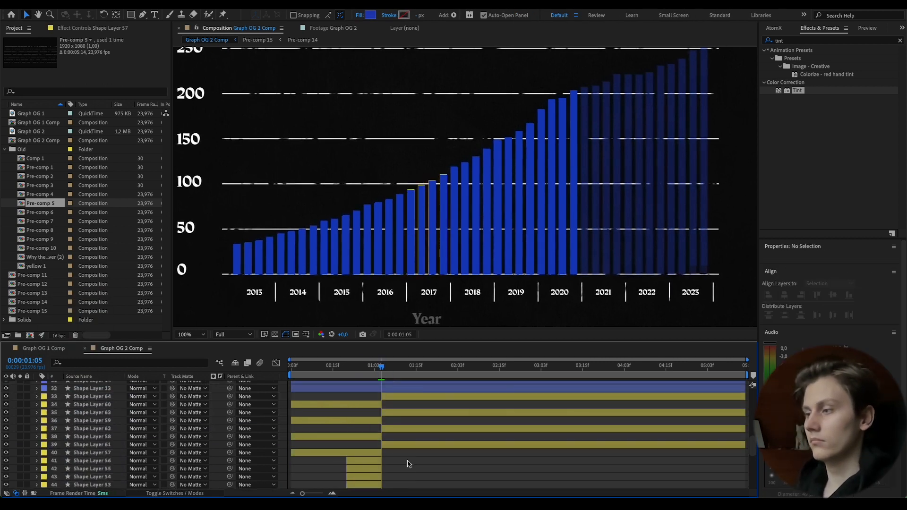
{"action": "left_click_drag", "start_coordinate": [326, 463], "coordinate": [331, 402]}
{"action": "key", "text": "Delete"}
{"action": "left_click_drag", "start_coordinate": [382, 369], "coordinate": [415, 370]}
{"action": "left_click_drag", "start_coordinate": [432, 428], "coordinate": [435, 399]}
{"action": "key", "text": "alt+bracketright"}
Duplicate the four 2018 bars and give the copies a Yellow label.
{"action": "scroll", "coordinate": [435, 401], "scroll_direction": "up", "scroll_amount": 5}
{"action": "left_click", "coordinate": [444, 441]}
{"action": "left_click", "coordinate": [446, 433], "text": "shift"}
{"action": "left_click", "coordinate": [445, 417], "text": "shift"}
{"action": "key", "text": "ctrl+d"}
{"action": "left_click", "coordinate": [44, 417]}
{"action": "left_click", "coordinate": [80, 327]}
Group the 2018 copies above the 2017 ones and limit their duration to the 2018 highlight in the reference.
{"action": "key", "text": "ctrl+shift+d"}
{"action": "left_click", "coordinate": [391, 465], "text": "ctrl"}
{"action": "key", "text": "Delete"}
{"action": "scroll", "coordinate": [439, 425], "scroll_direction": "down", "scroll_amount": 2}
{"action": "left_click_drag", "start_coordinate": [92, 386], "coordinate": [92, 463]}
{"action": "left_click_drag", "start_coordinate": [416, 367], "coordinate": [443, 378]}
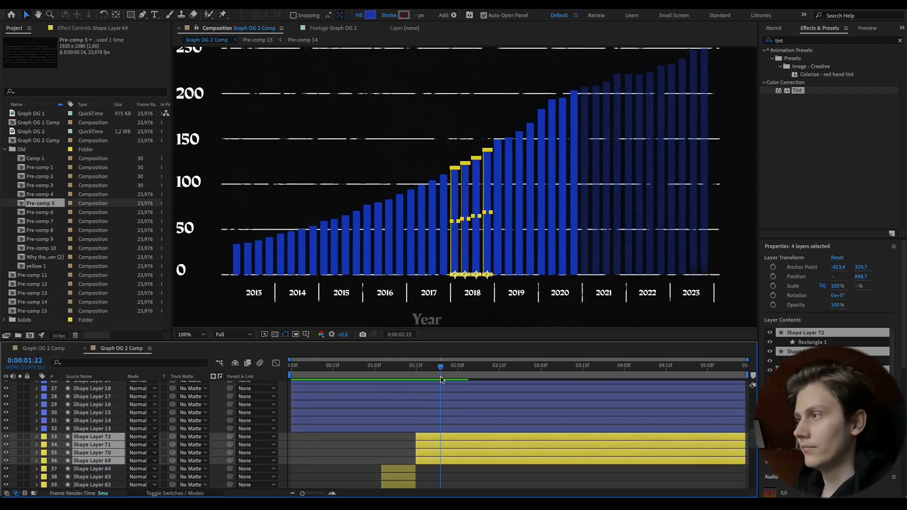
{"action": "key", "text": "alt+bracketright"}
Duplicate the four 2019 bars and give the copies a Yellow label.
{"action": "scroll", "coordinate": [473, 412], "scroll_direction": "up", "scroll_amount": 4}
{"action": "scroll", "coordinate": [452, 423], "scroll_direction": "down", "scroll_amount": 2}
{"action": "scroll", "coordinate": [452, 424], "scroll_direction": "up", "scroll_amount": 3}
{"action": "left_click", "coordinate": [457, 438]}
{"action": "left_click", "coordinate": [459, 415], "text": "shift"}
{"action": "key", "text": "ctrl+d"}
{"action": "left_click", "coordinate": [44, 413]}
{"action": "left_click", "coordinate": [80, 326]}
Group the 2019 copies and limit them to run from the end of the 2018 copies to 0:00:03:09.
{"action": "key", "text": "ctrl+shift+d"}
{"action": "left_click_drag", "start_coordinate": [92, 395], "coordinate": [93, 420]}
{"action": "left_click_drag", "start_coordinate": [444, 366], "coordinate": [562, 371]}
{"action": "key", "text": "alt+bracketright"}
{"action": "scroll", "coordinate": [562, 406], "scroll_direction": "up", "scroll_amount": 4}
{"action": "left_click", "coordinate": [425, 443]}
{"action": "left_click", "coordinate": [423, 427], "text": "shift"}
{"action": "key", "text": "Delete"}
Duplicate the four 2020 bars and give the copies a Yellow label.
{"action": "left_click", "coordinate": [557, 457]}
{"action": "left_click", "coordinate": [557, 481], "text": "shift"}
{"action": "scroll", "coordinate": [568, 441], "scroll_direction": "up", "scroll_amount": 5}
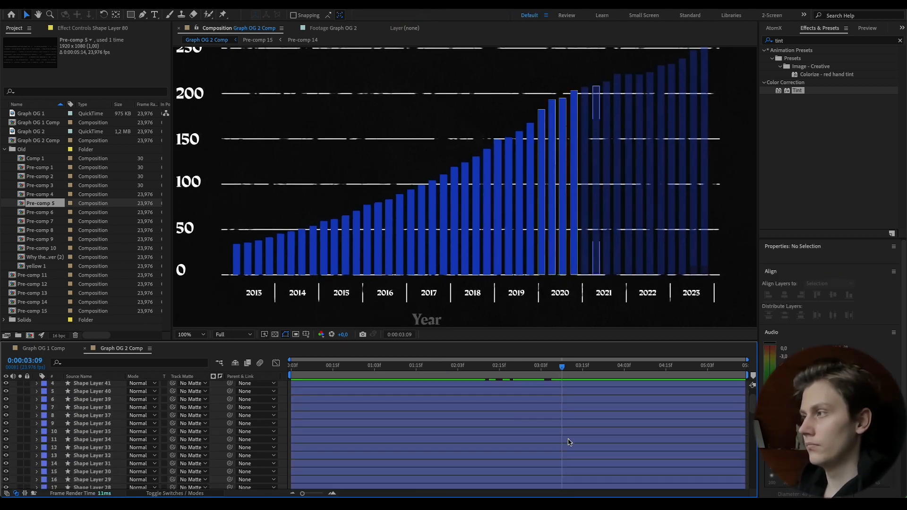
{"action": "left_click", "coordinate": [562, 479]}
{"action": "left_click", "coordinate": [562, 455], "text": "shift"}
{"action": "key", "text": "ctrl+d"}
{"action": "left_click", "coordinate": [44, 455]}
{"action": "left_click", "coordinate": [81, 328]}
Split the 2020 copies at 0:00:03:09, keep only the later parts and group them above the 2019 copies.
{"action": "scroll", "coordinate": [501, 453], "scroll_direction": "down", "scroll_amount": 3}
{"action": "key", "text": "super+shift+5"}
{"action": "key", "text": "Escape"}
{"action": "key", "text": "super+shift+d"}
{"action": "scroll", "coordinate": [486, 435], "scroll_direction": "down", "scroll_amount": 3}
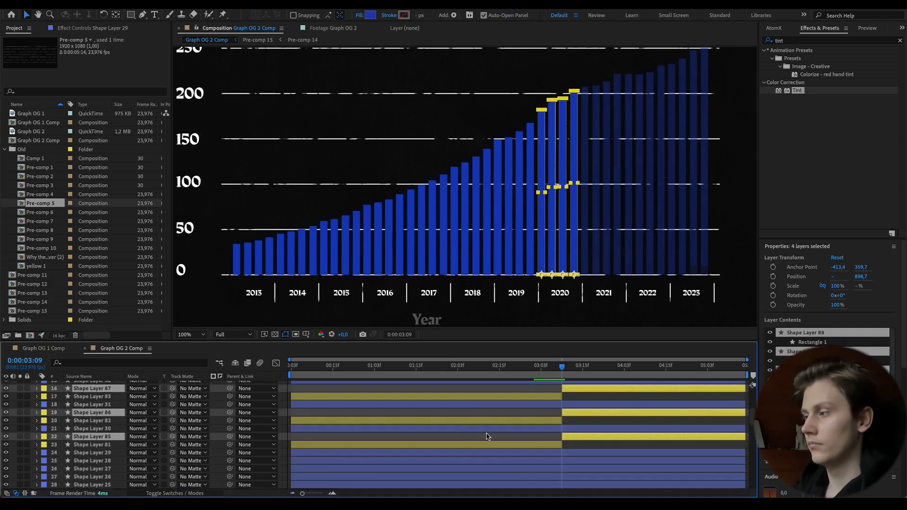
{"action": "left_click_drag", "start_coordinate": [99, 411], "coordinate": [105, 431]}
Select every yellow-labelled bar layer from 2015 through 2020 and move them all above the blue bar layers.
{"action": "left_click_drag", "start_coordinate": [562, 366], "coordinate": [580, 394]}
{"action": "scroll", "coordinate": [502, 444], "scroll_direction": "down", "scroll_amount": 3}
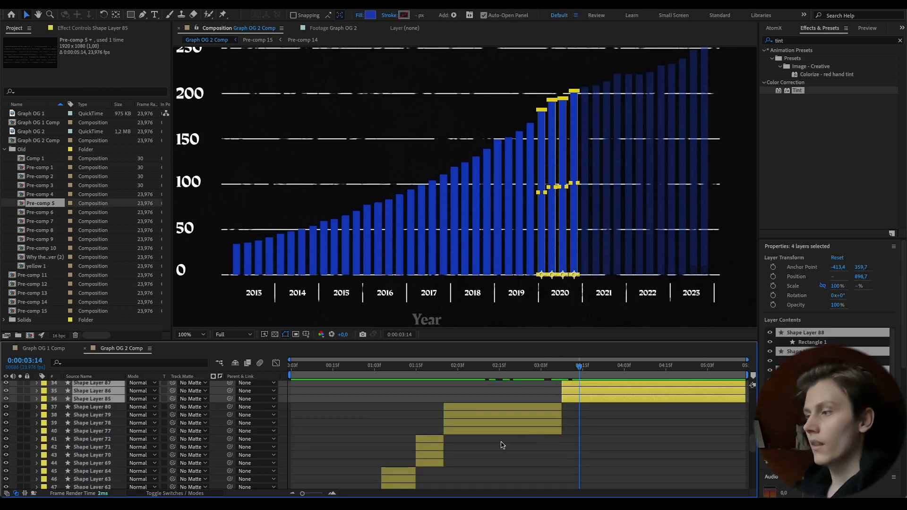
{"action": "scroll", "coordinate": [567, 425], "scroll_direction": "up", "scroll_amount": 4}
{"action": "left_click", "coordinate": [593, 465]}
{"action": "left_click", "coordinate": [593, 423]}
{"action": "scroll", "coordinate": [594, 447], "scroll_direction": "down", "scroll_amount": 5}
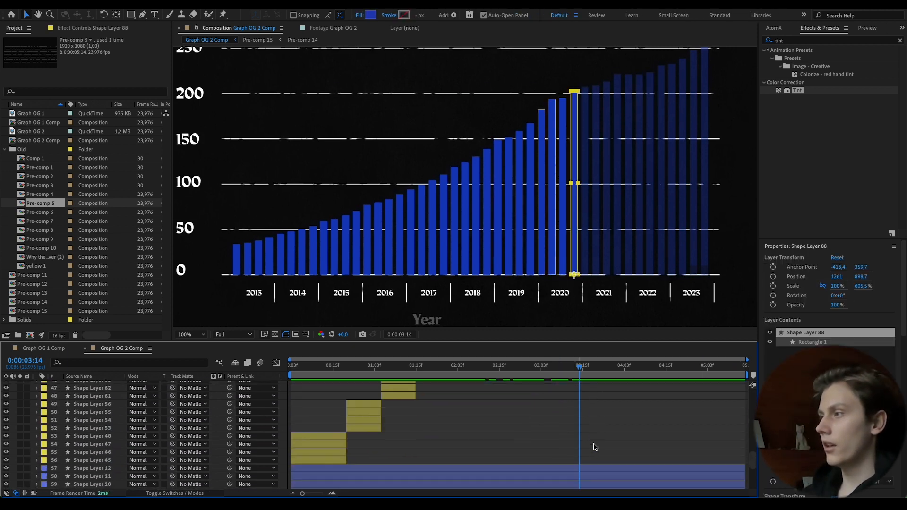
{"action": "left_click", "coordinate": [338, 460], "text": "shift"}
{"action": "scroll", "coordinate": [407, 449], "scroll_direction": "down", "scroll_amount": 3}
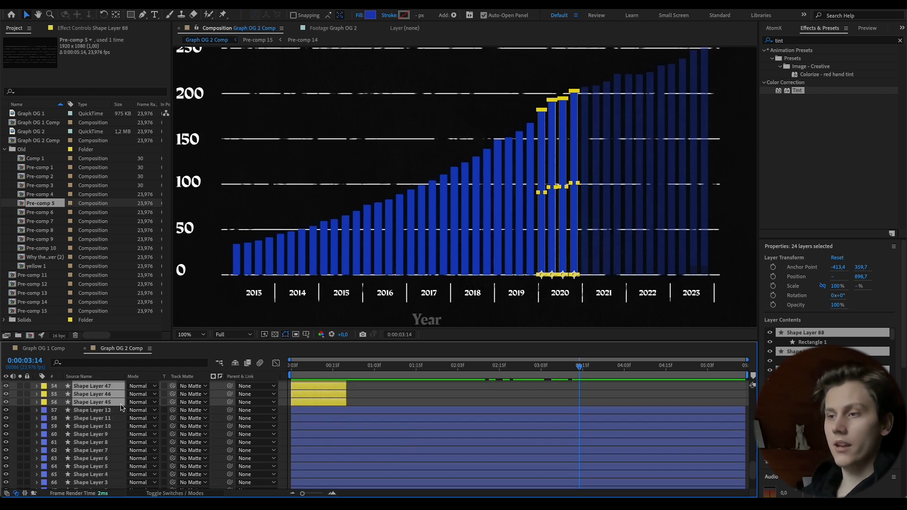
{"action": "scroll", "coordinate": [114, 392], "scroll_direction": "up", "scroll_amount": 6}
{"action": "scroll", "coordinate": [115, 404], "scroll_direction": "up", "scroll_amount": 5}
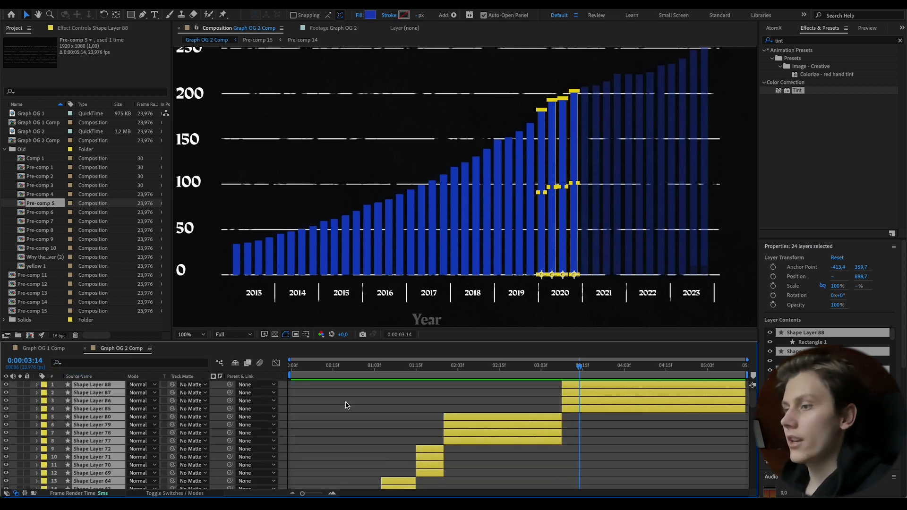
Fill the selected highlight bars with the yellow sampled from the reference's 2020 bars and preview the animation from the start.
{"action": "scroll", "coordinate": [354, 412], "scroll_direction": "down", "scroll_amount": 8}
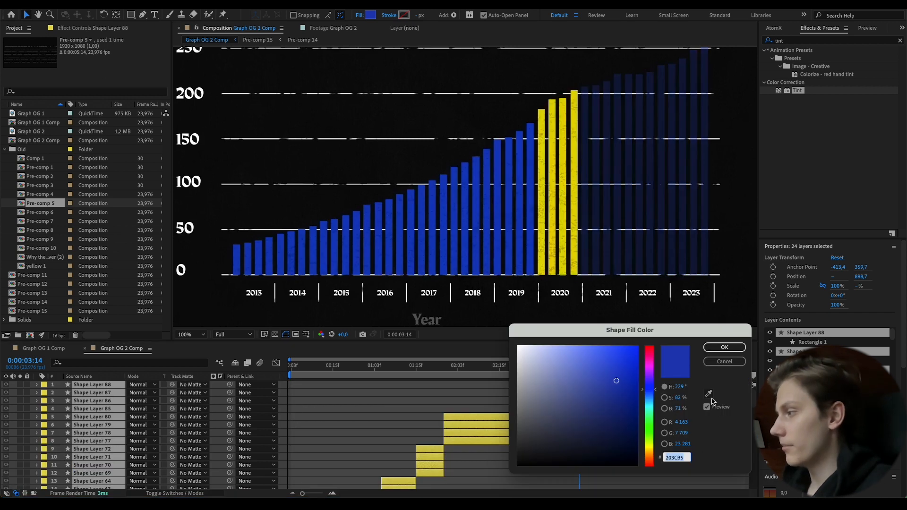
{"action": "left_click", "coordinate": [708, 394]}
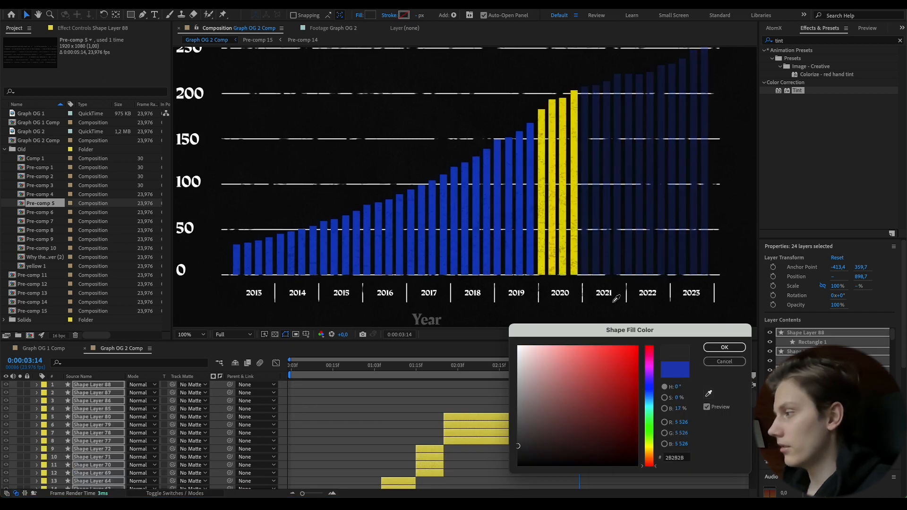
{"action": "left_click", "coordinate": [562, 245]}
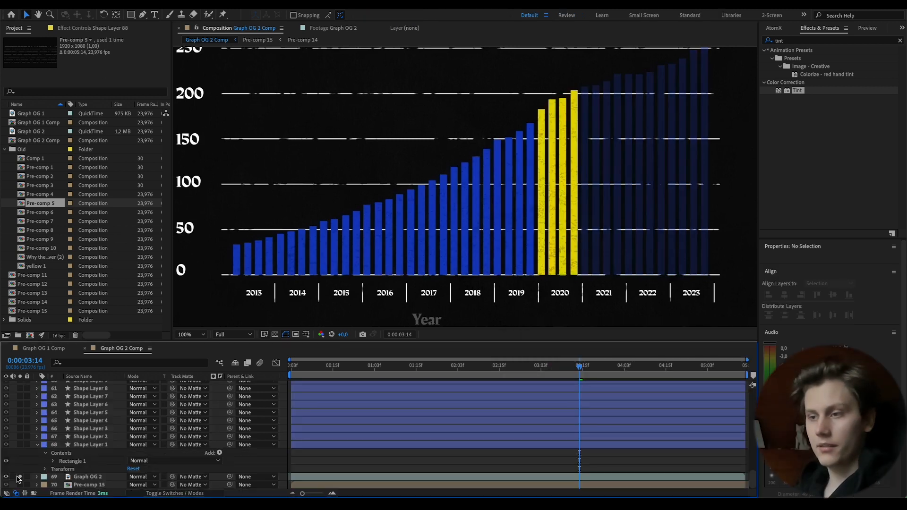
{"action": "scroll", "coordinate": [389, 425], "scroll_direction": "up", "scroll_amount": 15}
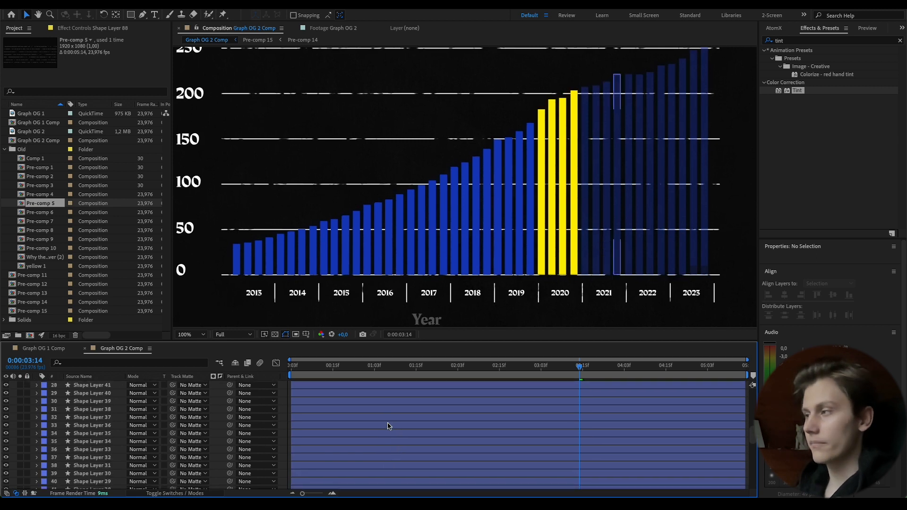
{"action": "left_click", "coordinate": [298, 365]}
{"action": "key", "text": "space"}
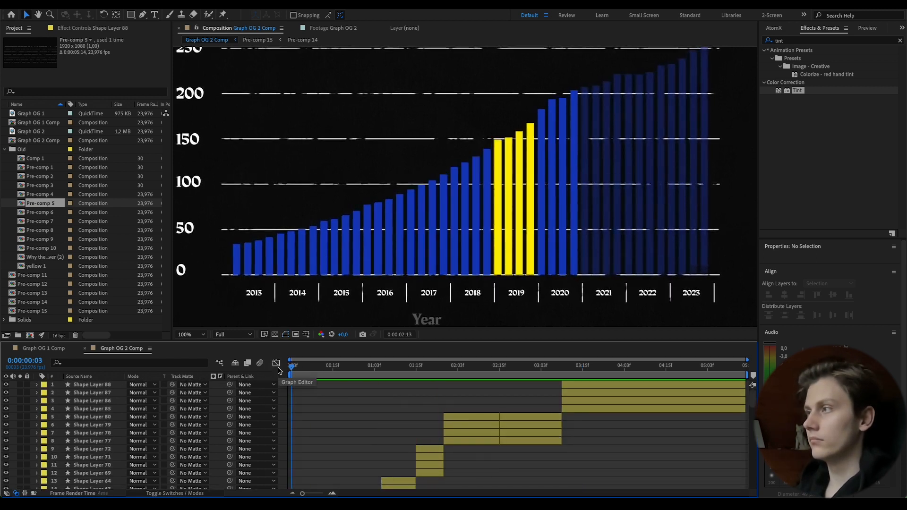
{"action": "key", "text": "space"}
Pre-compose all the original blue bar layers into one composition.
{"action": "scroll", "coordinate": [577, 443], "scroll_direction": "down", "scroll_amount": 6}
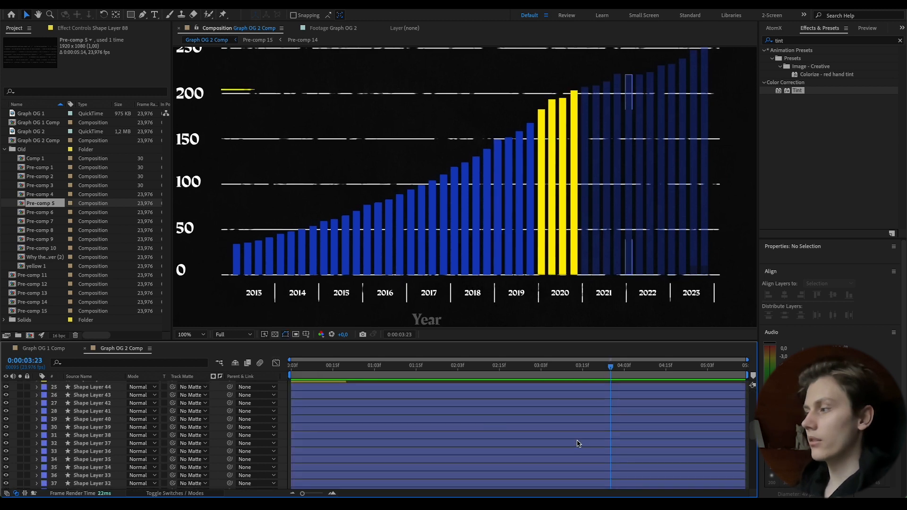
{"action": "left_click", "coordinate": [343, 427]}
{"action": "scroll", "coordinate": [373, 434], "scroll_direction": "down", "scroll_amount": 13}
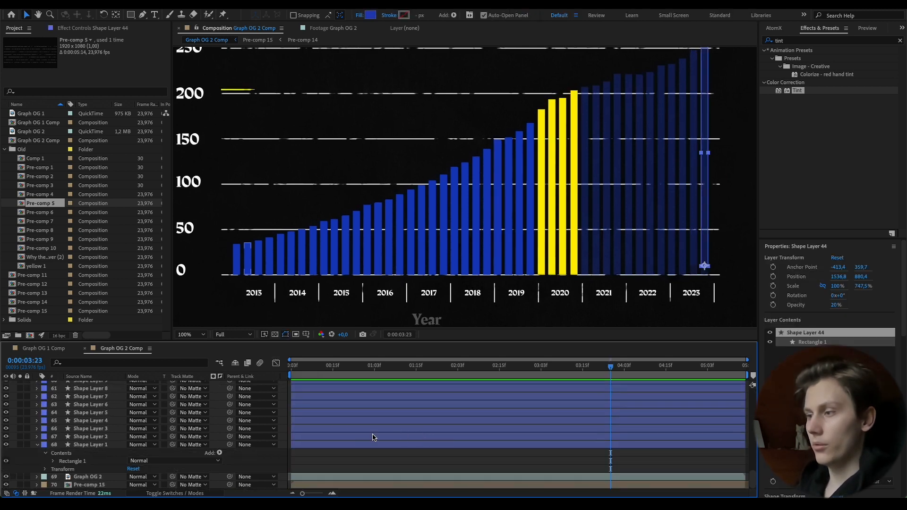
{"action": "left_click", "coordinate": [357, 444], "text": "shift"}
{"action": "right_click", "coordinate": [367, 449]}
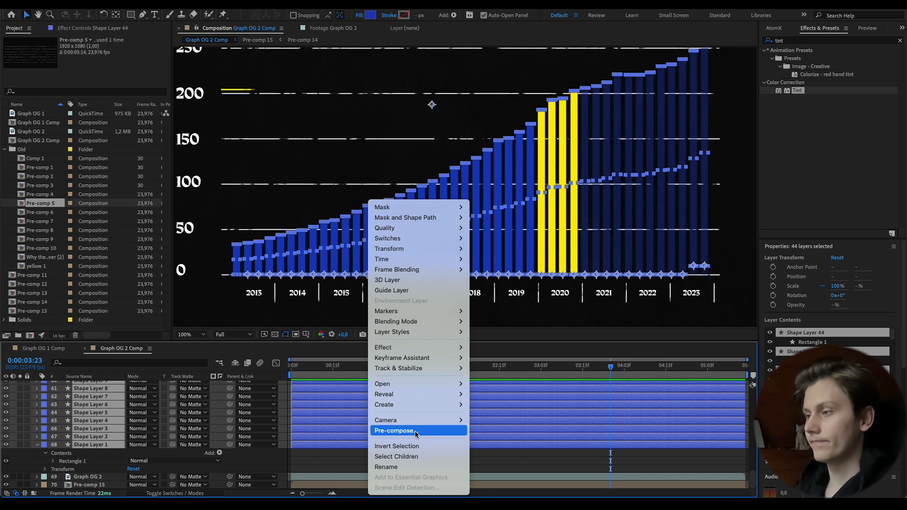
{"action": "left_click", "coordinate": [417, 431]}
{"action": "left_click", "coordinate": [526, 298]}
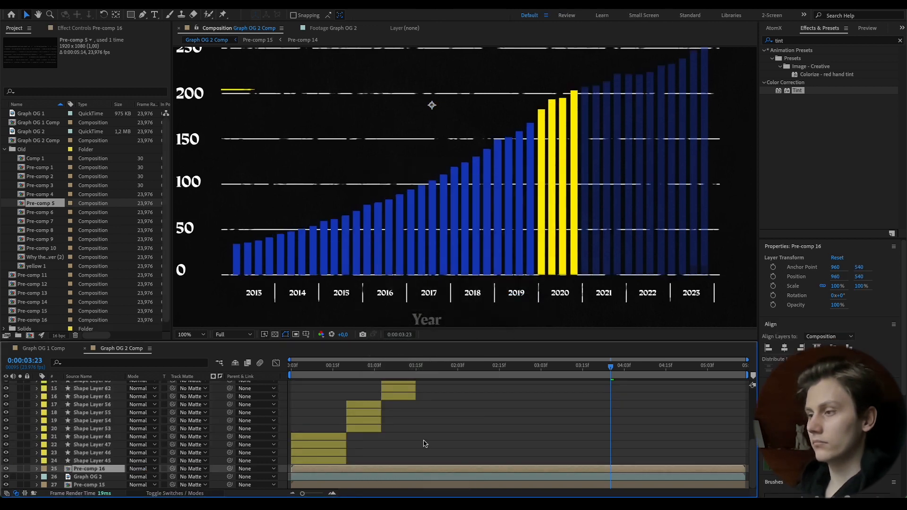
Pre-compose all the yellow highlight bar layers into one composition.
{"action": "scroll", "coordinate": [434, 440], "scroll_direction": "up", "scroll_amount": 5}
{"action": "left_click", "coordinate": [614, 386]}
{"action": "scroll", "coordinate": [536, 444], "scroll_direction": "down", "scroll_amount": 5}
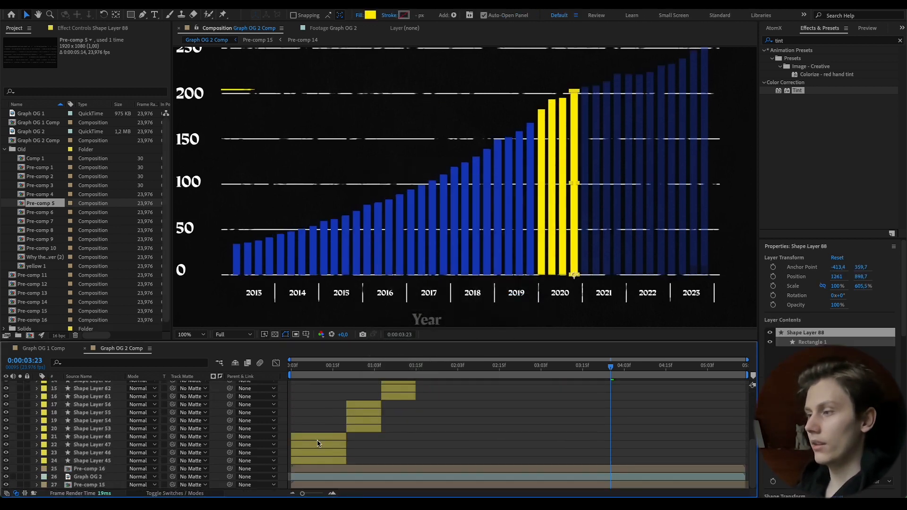
{"action": "left_click", "coordinate": [307, 461], "text": "shift"}
{"action": "right_click", "coordinate": [316, 462]}
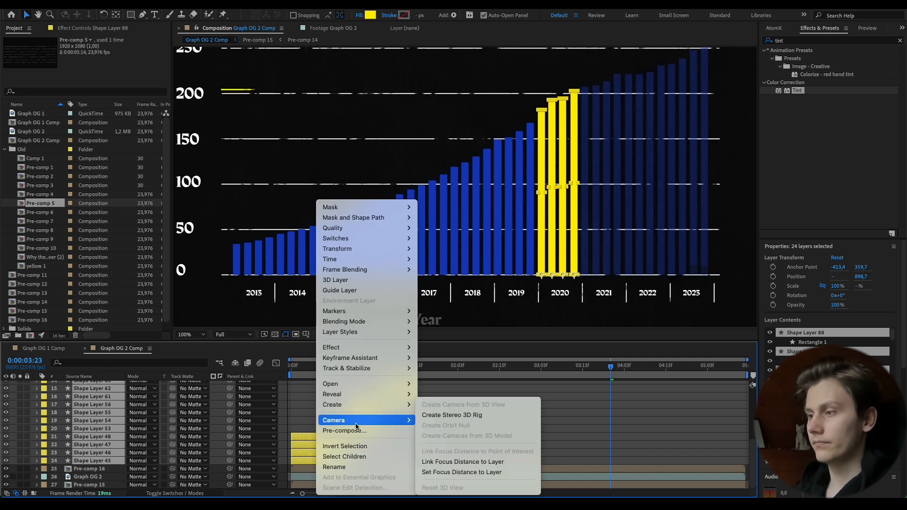
{"action": "left_click", "coordinate": [340, 430]}
{"action": "left_click", "coordinate": [526, 298]}
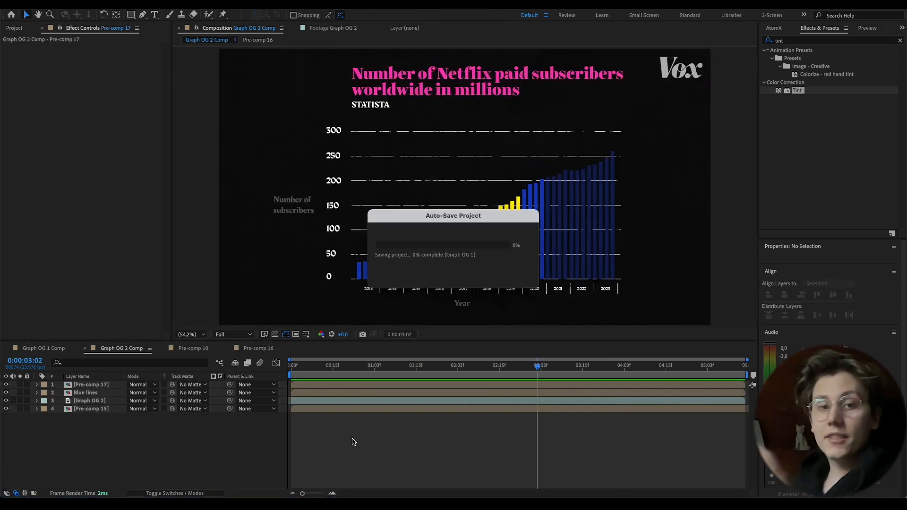
Rename the pre-composed highlight bars layer to "Yellow line".
{"action": "left_click", "coordinate": [90, 392]}
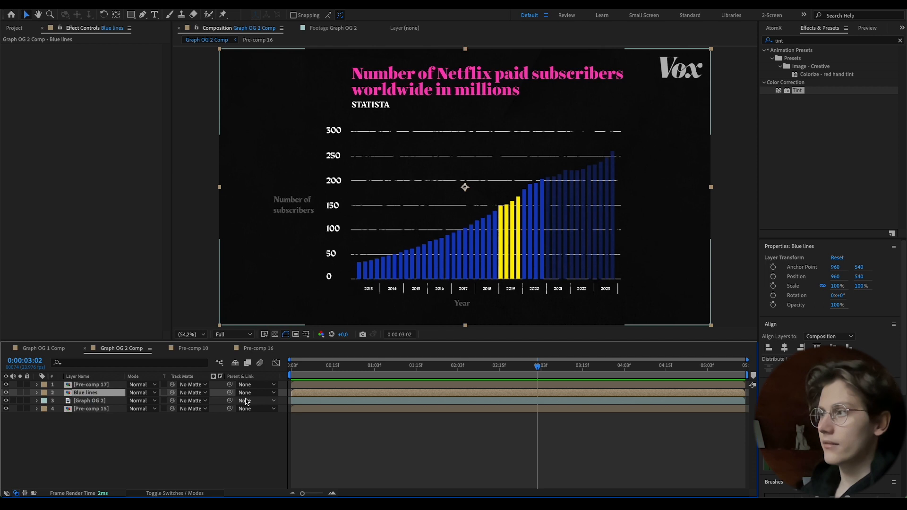
{"action": "left_click", "coordinate": [94, 385]}
{"action": "key", "text": "Return"}
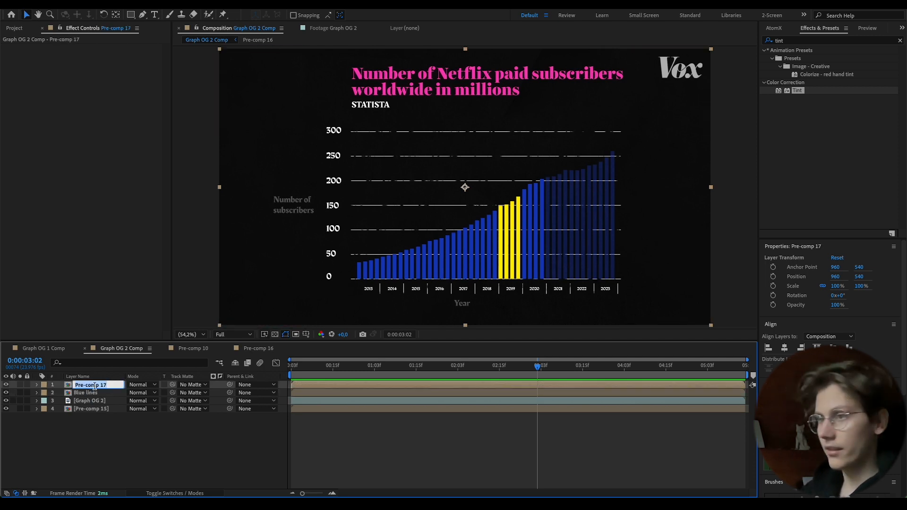
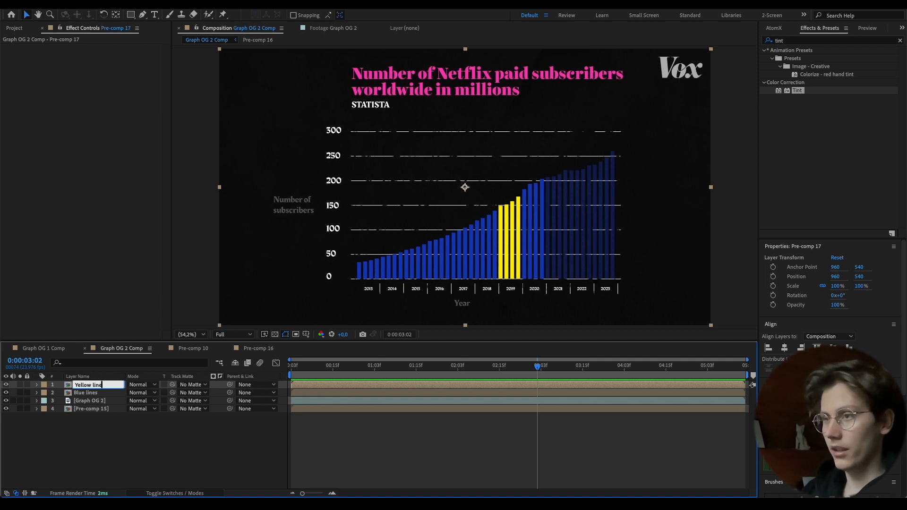
Apply the Turbulent Noise and Tint texture effects with blue tint colours to the Blue lines layer.
{"action": "left_click", "coordinate": [90, 392]}
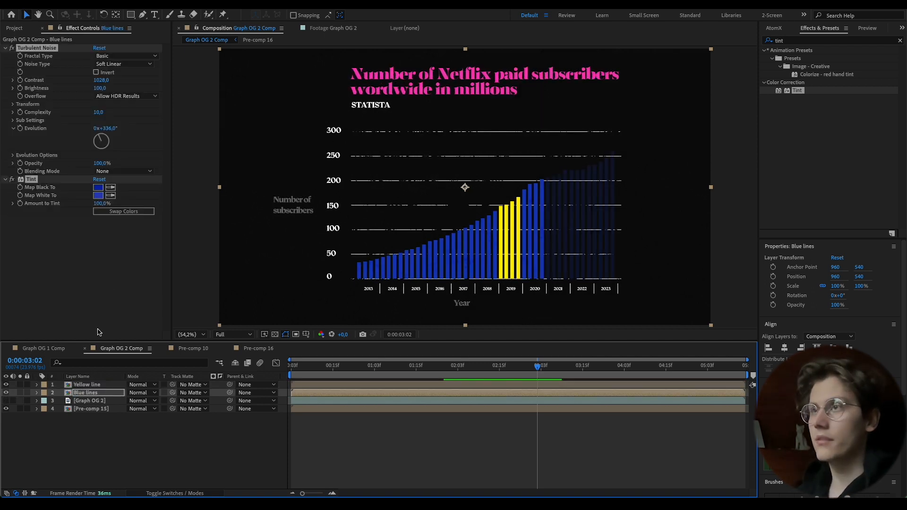
{"action": "left_click", "coordinate": [108, 215]}
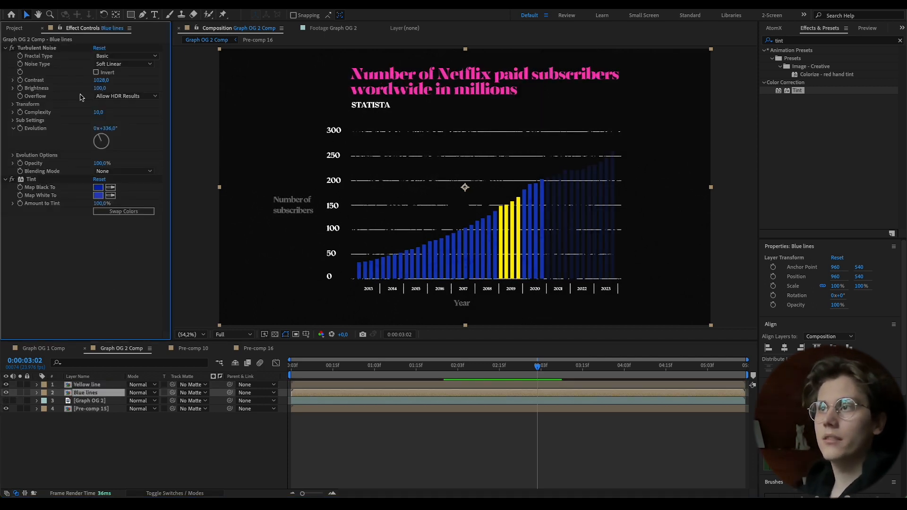
Examine the Turbulent Noise sub settings, Tint colours and resulting texture of the Blue lines layer.
{"action": "left_click", "coordinate": [13, 120]}
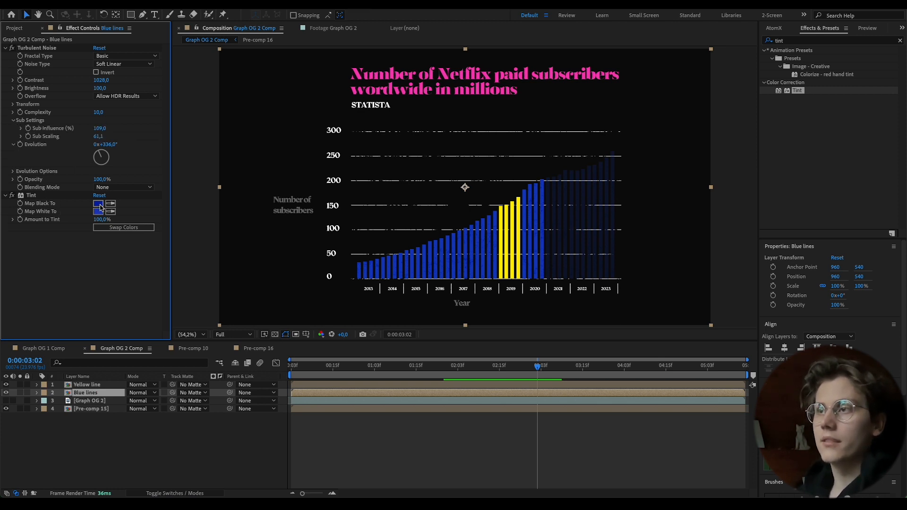
{"action": "left_click", "coordinate": [98, 204]}
{"action": "left_click", "coordinate": [723, 348]}
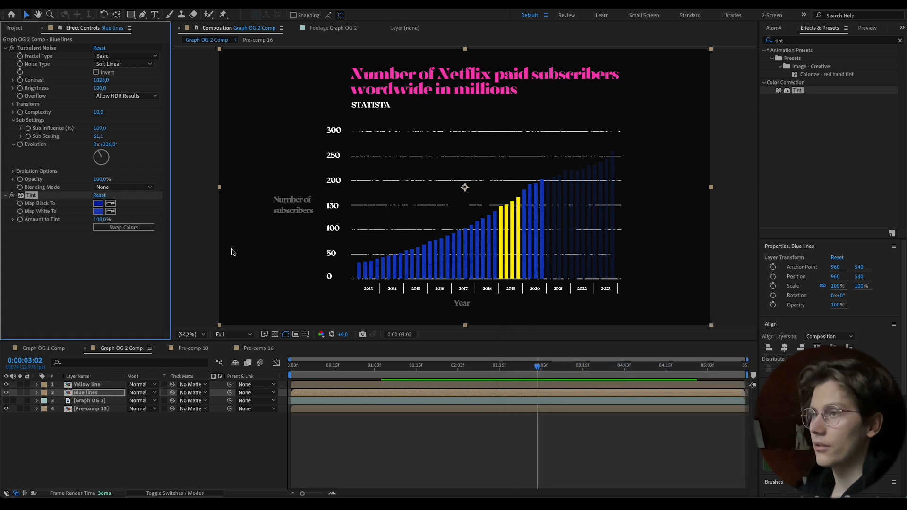
{"action": "left_click", "coordinate": [98, 211]}
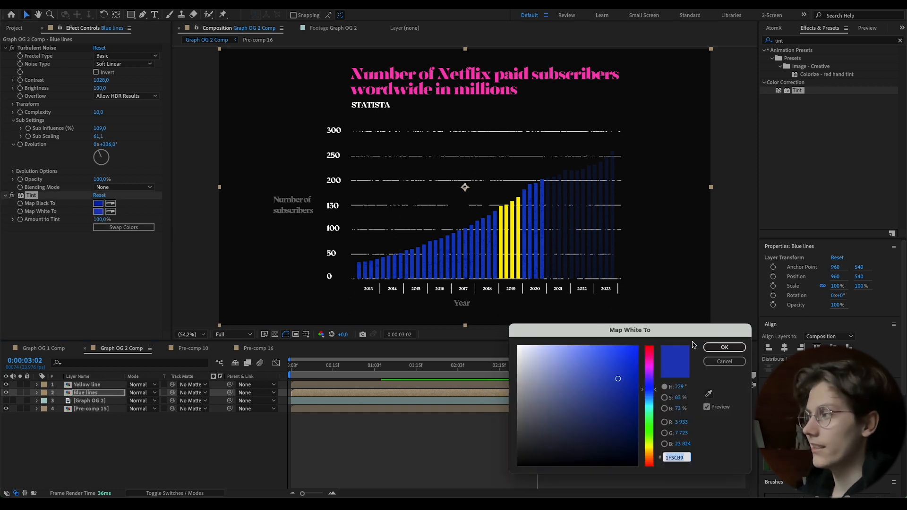
{"action": "left_click", "coordinate": [722, 348]}
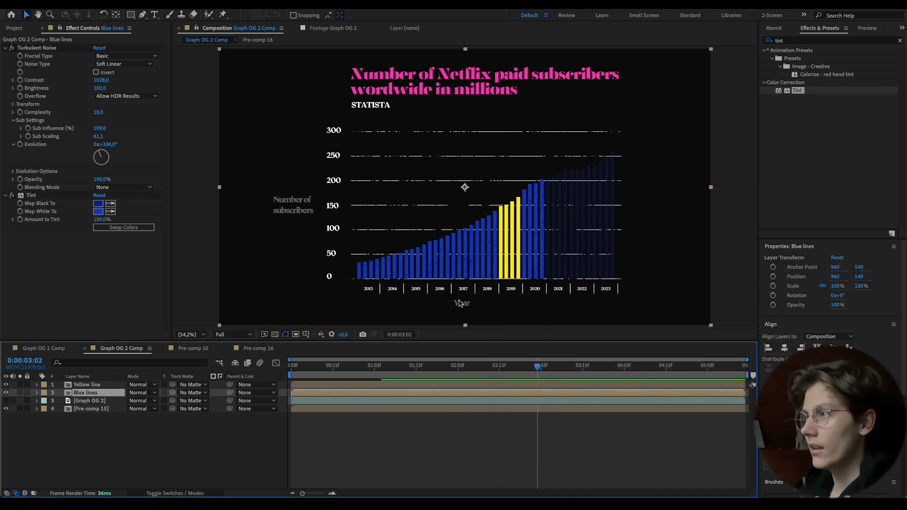
{"action": "scroll", "coordinate": [452, 227], "scroll_direction": "up", "scroll_amount": 3}
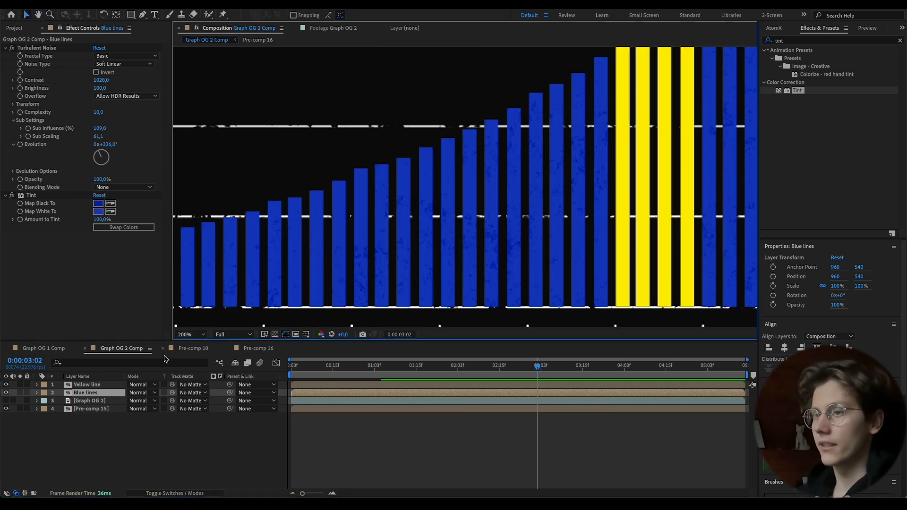
{"action": "scroll", "coordinate": [424, 215], "scroll_direction": "down", "scroll_amount": 1}
{"action": "left_click_drag", "start_coordinate": [459, 192], "coordinate": [398, 254]}
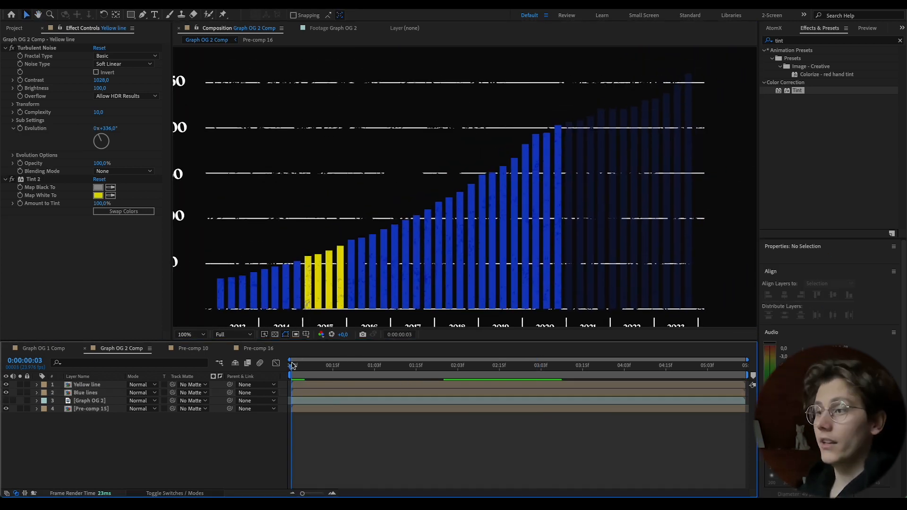
Check the Yellow line layer's texture over time and inspect its Tint black and white mapping colours.
{"action": "left_click_drag", "start_coordinate": [292, 367], "coordinate": [449, 374]}
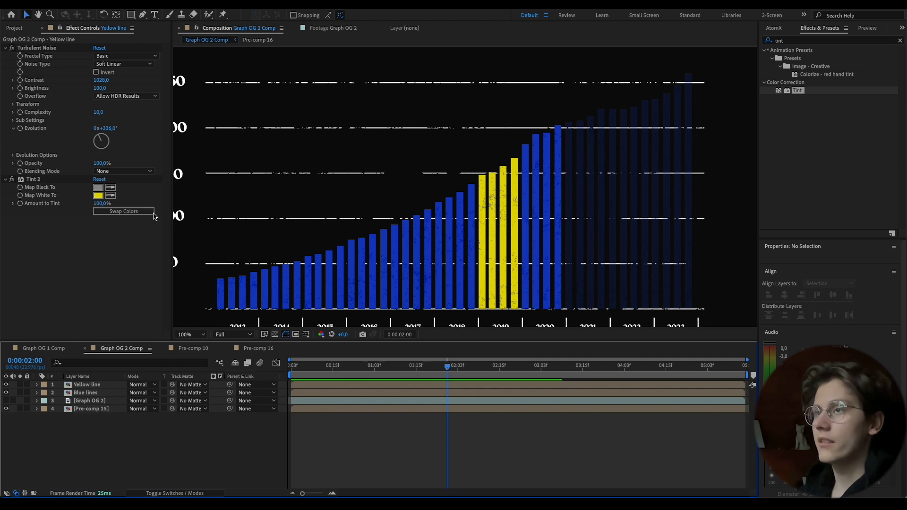
{"action": "left_click", "coordinate": [47, 180]}
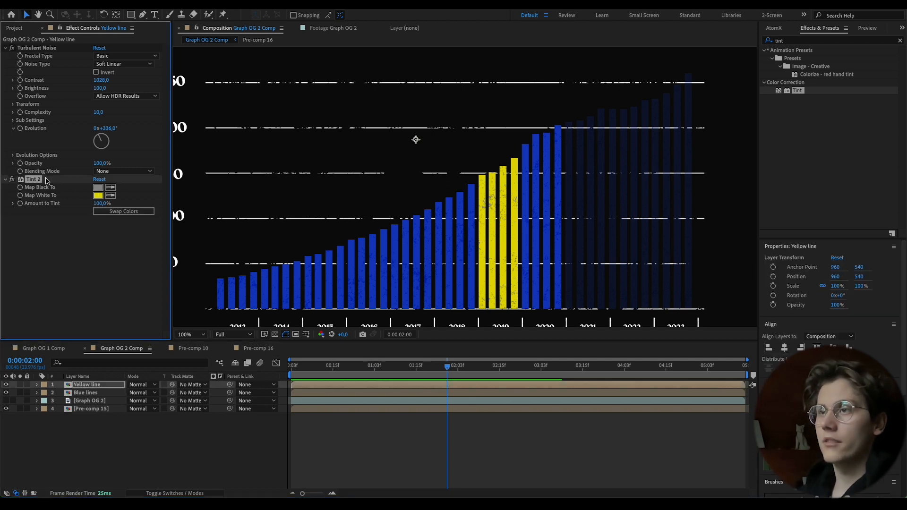
{"action": "left_click", "coordinate": [98, 187]}
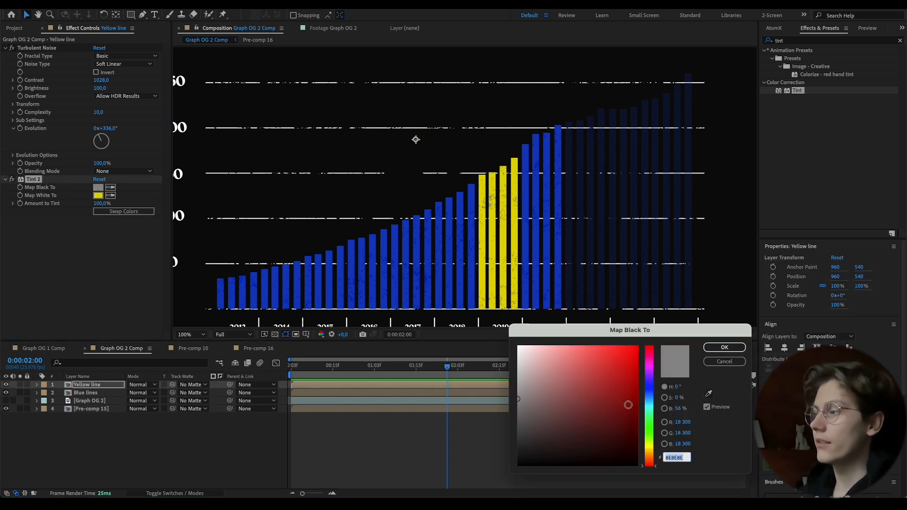
{"action": "left_click", "coordinate": [726, 348]}
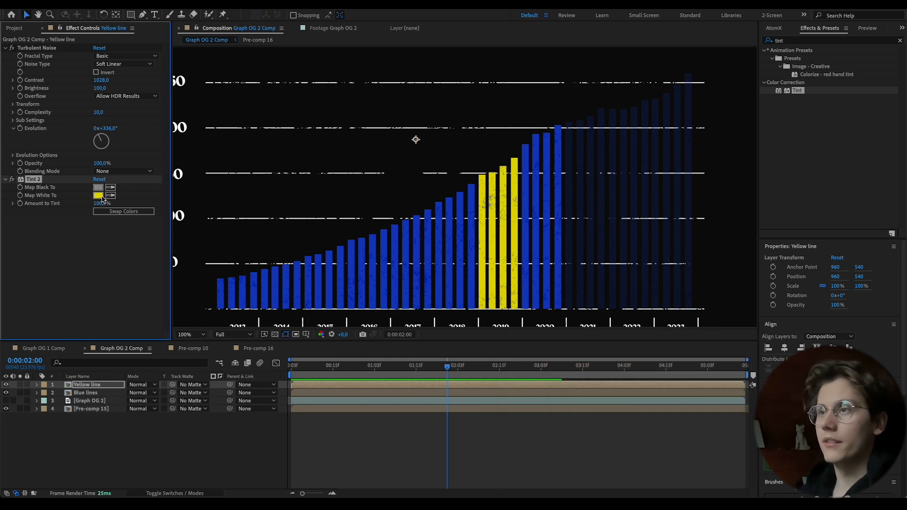
{"action": "left_click", "coordinate": [100, 195]}
{"action": "left_click", "coordinate": [722, 348]}
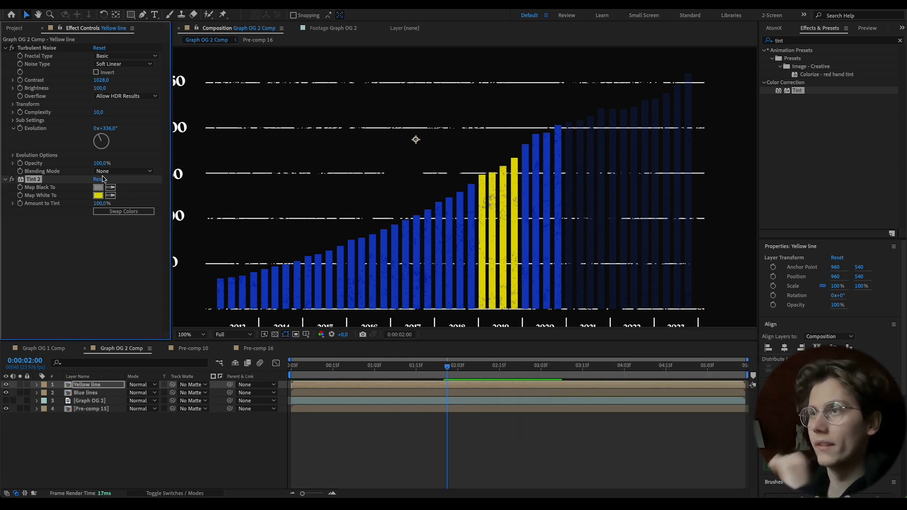
Set the Yellow line layer's Turbulent Noise Evolution to 1x+56° and preview the textured bars.
{"action": "left_click_drag", "start_coordinate": [100, 142], "coordinate": [117, 141]}
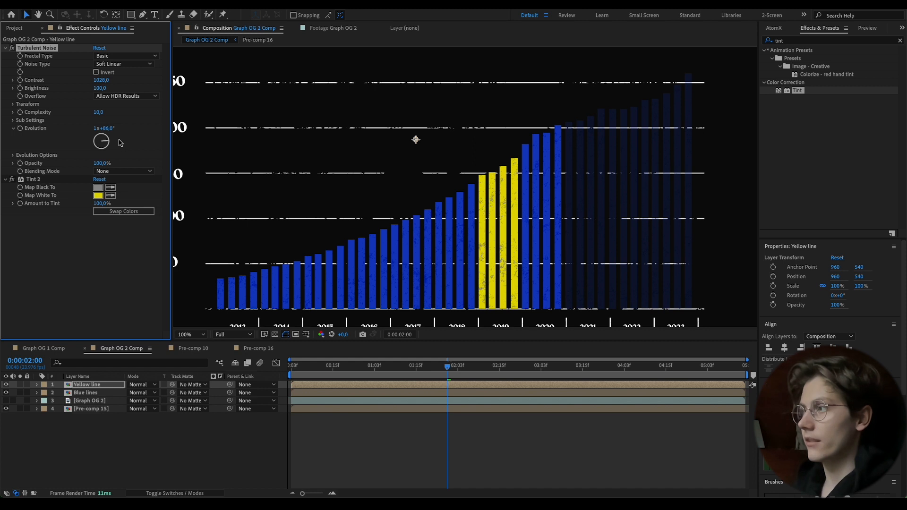
{"action": "left_click_drag", "start_coordinate": [502, 373], "coordinate": [336, 387]}
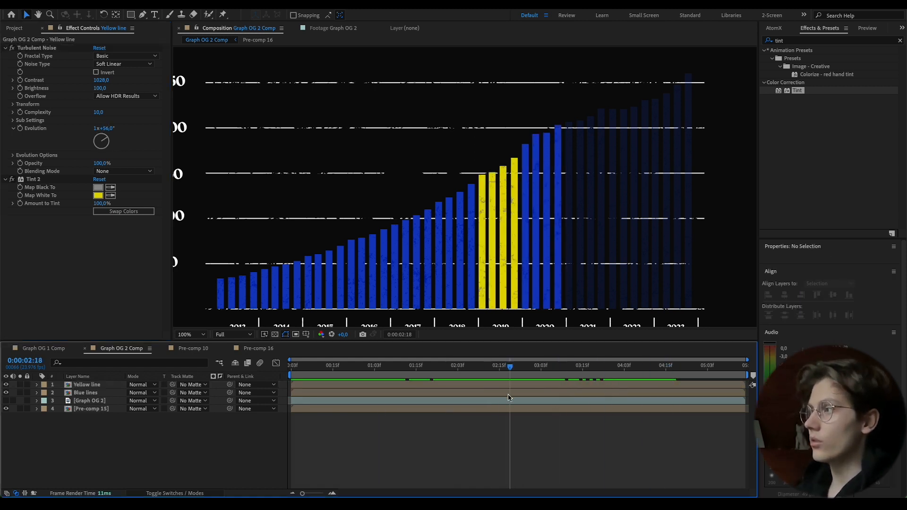
{"action": "key", "text": "space"}
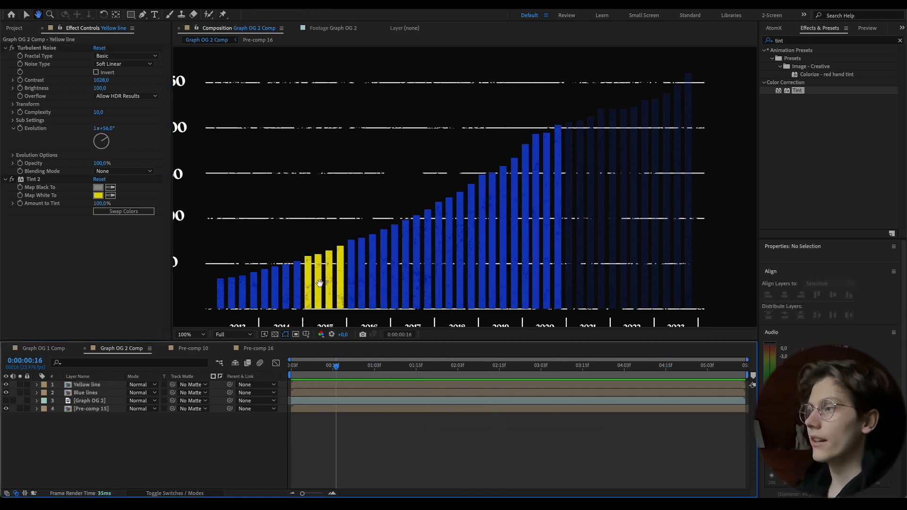
{"action": "key", "text": "space"}
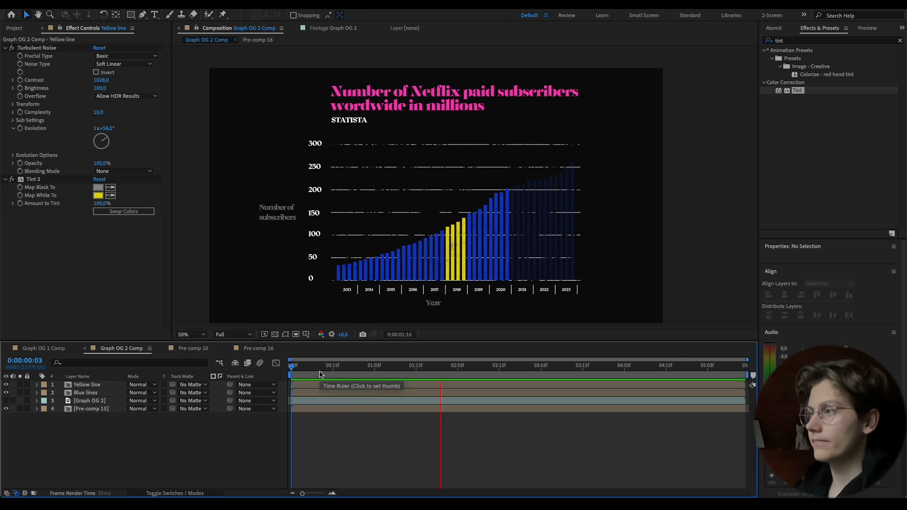
{"action": "key", "text": "space"}
Show and solo the Graph OG 2 reference, and play it to study the yellow horizontal line at 0:00:04:10.
{"action": "left_click", "coordinate": [5, 401]}
{"action": "left_click", "coordinate": [20, 400]}
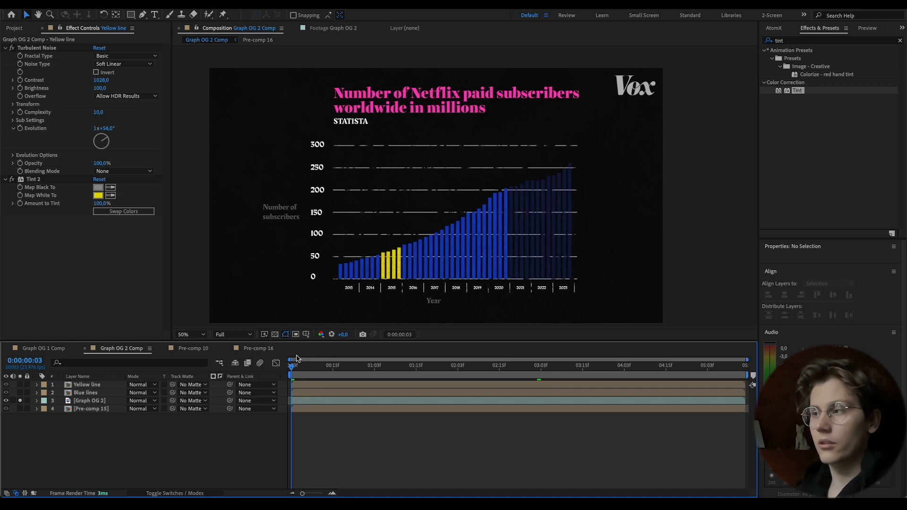
{"action": "key", "text": "space"}
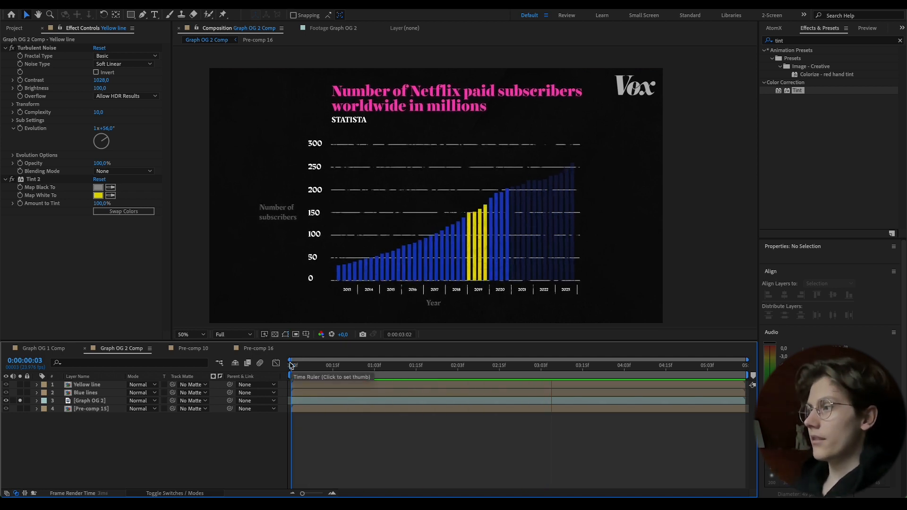
{"action": "key", "text": "space"}
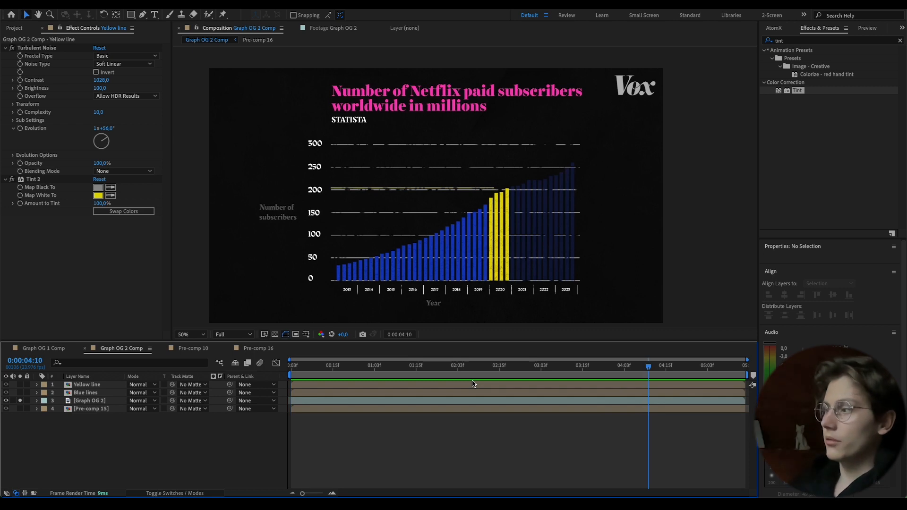
{"action": "scroll", "coordinate": [440, 187], "scroll_direction": "up", "scroll_amount": 1}
{"action": "key", "text": "space"}
{"action": "left_click_drag", "start_coordinate": [410, 204], "coordinate": [490, 208]}
{"action": "left_click", "coordinate": [460, 451]}
Choose the Pen tool and set the shape stroke colour to a yellow sampled from the reference highlight bars.
{"action": "key", "text": "g"}
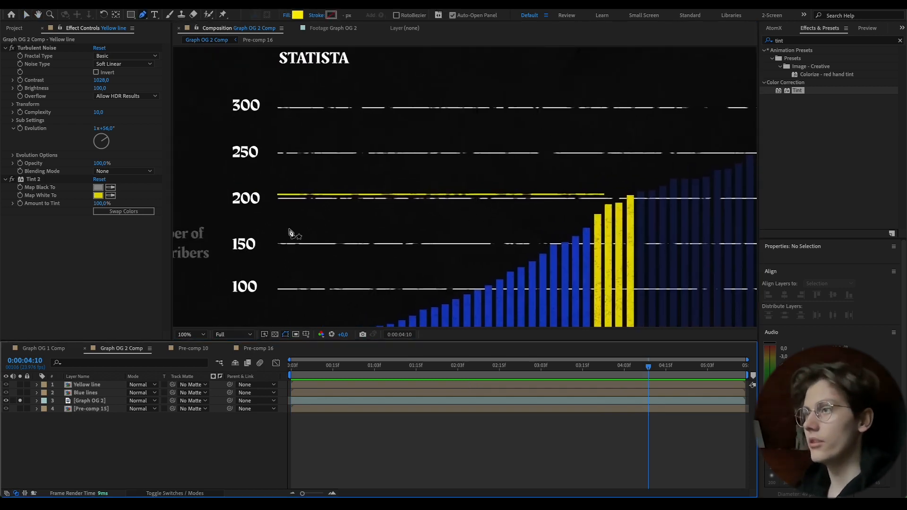
{"action": "left_click", "coordinate": [331, 15]}
{"action": "left_click", "coordinate": [708, 393]}
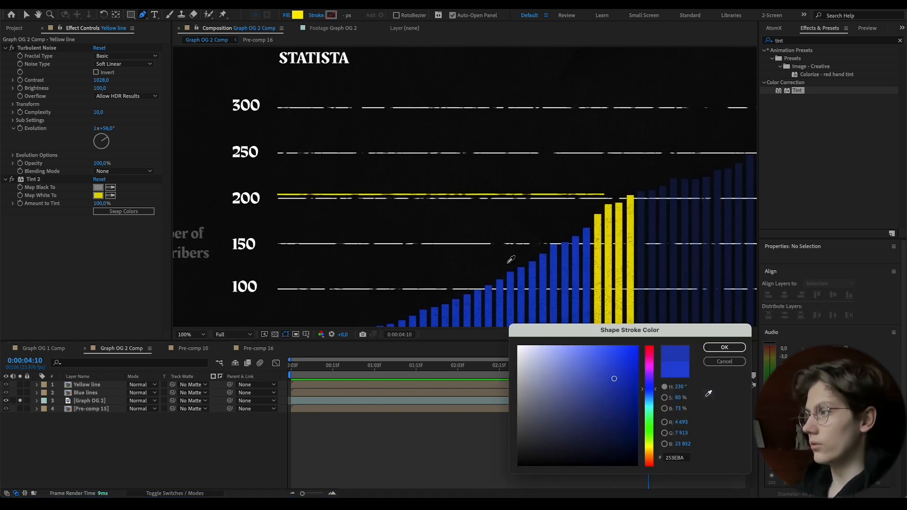
{"action": "left_click", "coordinate": [445, 191]}
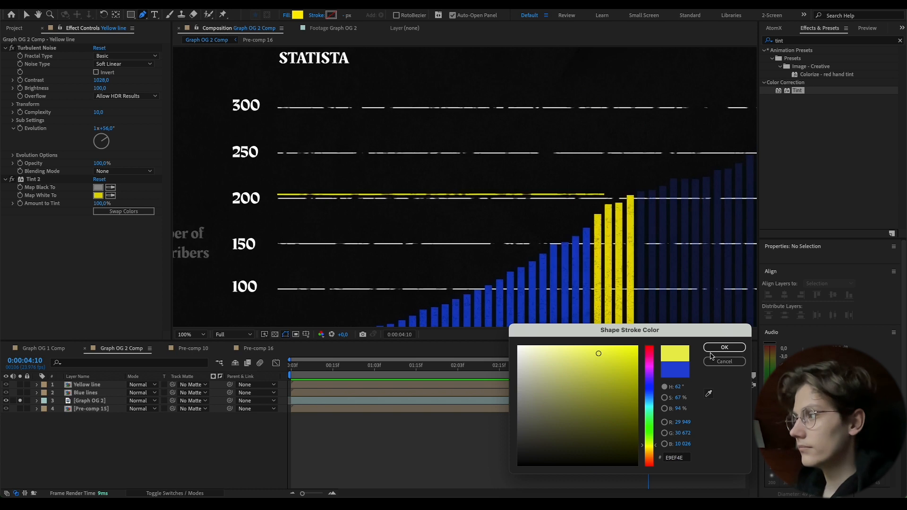
{"action": "left_click", "coordinate": [636, 347]}
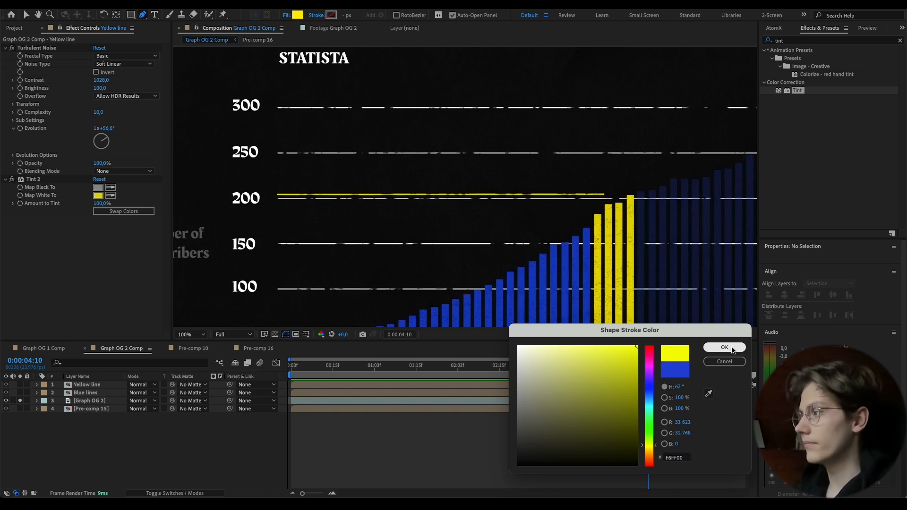
{"action": "left_click", "coordinate": [708, 393]}
{"action": "left_click", "coordinate": [609, 248]}
{"action": "key", "text": "Return"}
Set the shape fill to none and the stroke width to 3 px.
{"action": "left_click", "coordinate": [298, 16], "text": "alt"}
{"action": "left_click", "coordinate": [299, 17], "text": "alt"}
{"action": "left_click", "coordinate": [298, 15], "text": "alt"}
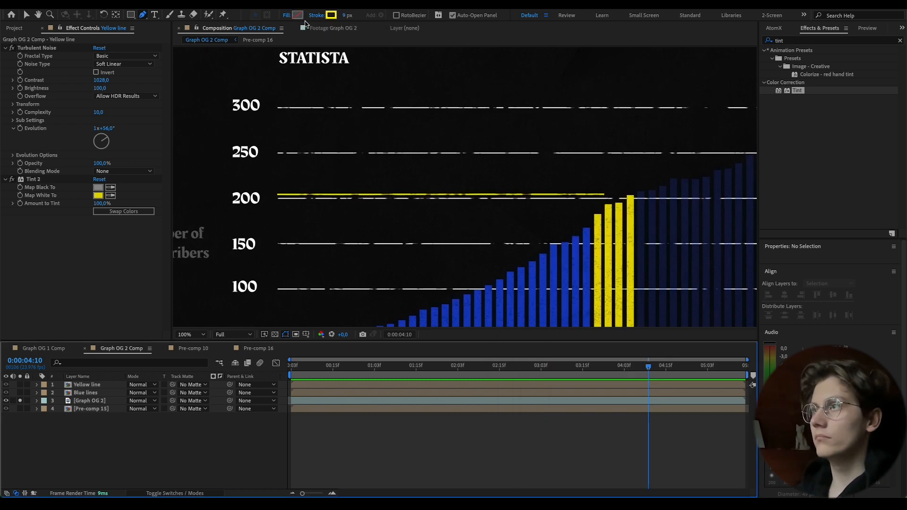
{"action": "left_click", "coordinate": [348, 15]}
{"action": "type", "text": "3"}
{"action": "key", "text": "Return"}
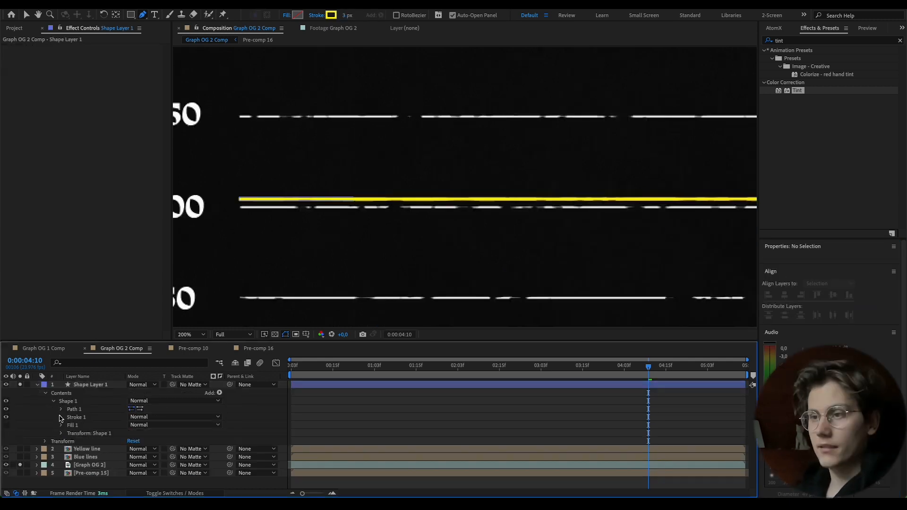
Set the Line Cap of the horizontal line's stroke on Shape Layer 1 to Round Cap.
{"action": "left_click", "coordinate": [61, 417]}
{"action": "scroll", "coordinate": [60, 420], "scroll_direction": "down", "scroll_amount": 3}
{"action": "left_click", "coordinate": [156, 414]}
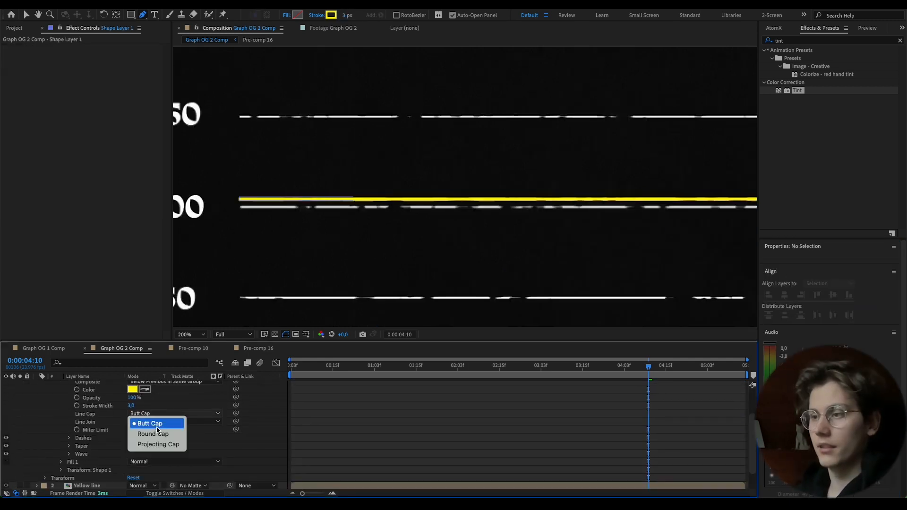
{"action": "left_click", "coordinate": [153, 433]}
{"action": "scroll", "coordinate": [364, 433], "scroll_direction": "up", "scroll_amount": 2}
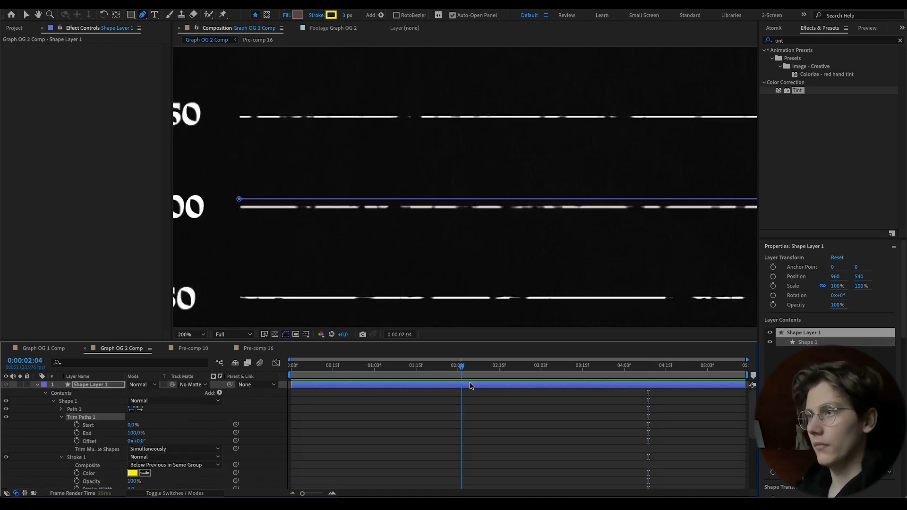
Set the Trim Paths End keyframe of Shape Layer 1 at 0:00:04:19 to 100% and toggle the layer's solo state.
{"action": "left_click_drag", "start_coordinate": [471, 384], "coordinate": [599, 387]}
{"action": "left_click", "coordinate": [133, 433]}
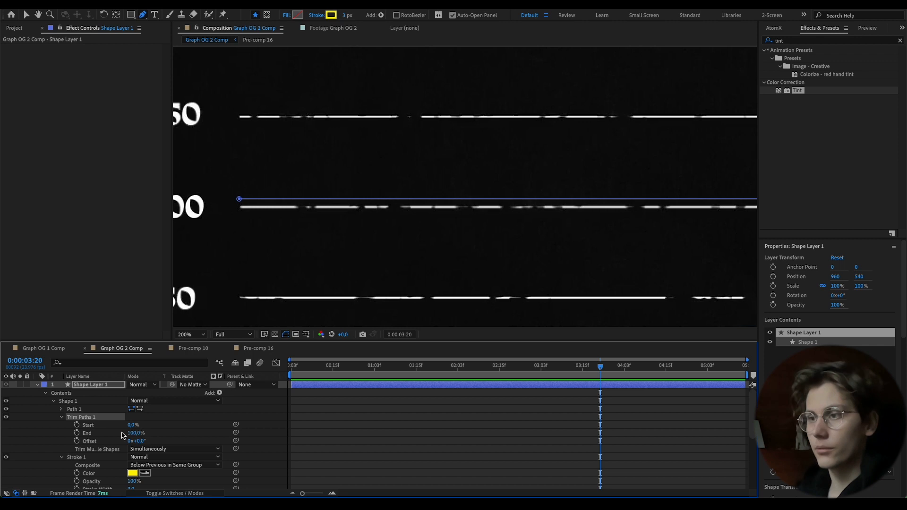
{"action": "type", "text": "4"}
{"action": "key", "text": "Return"}
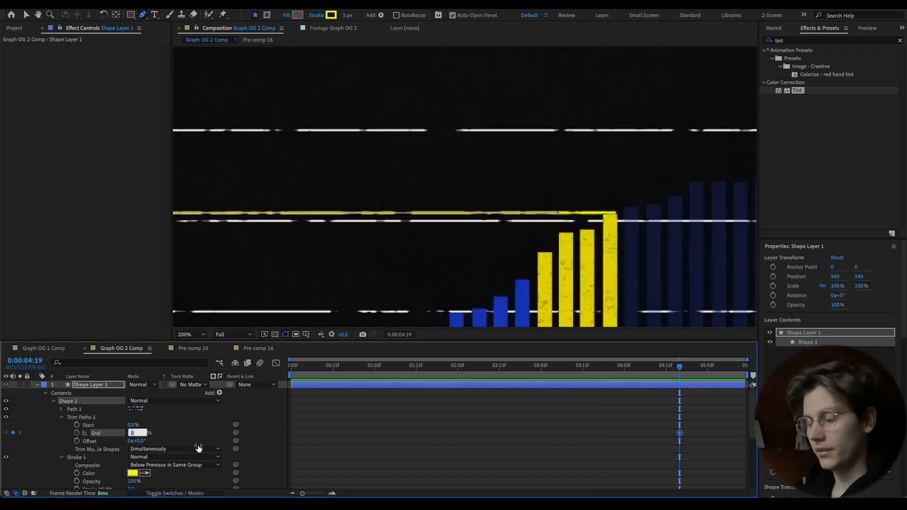
{"action": "key", "text": "Return"}
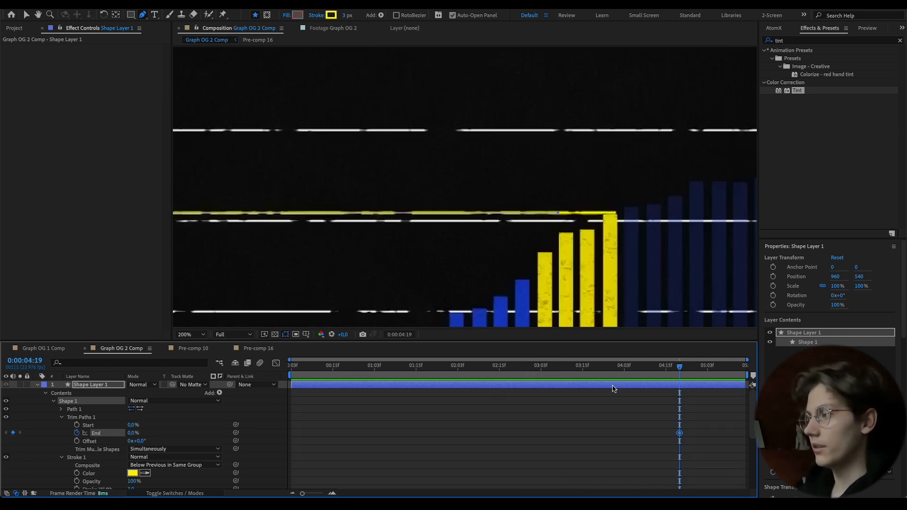
{"action": "left_click", "coordinate": [134, 431]}
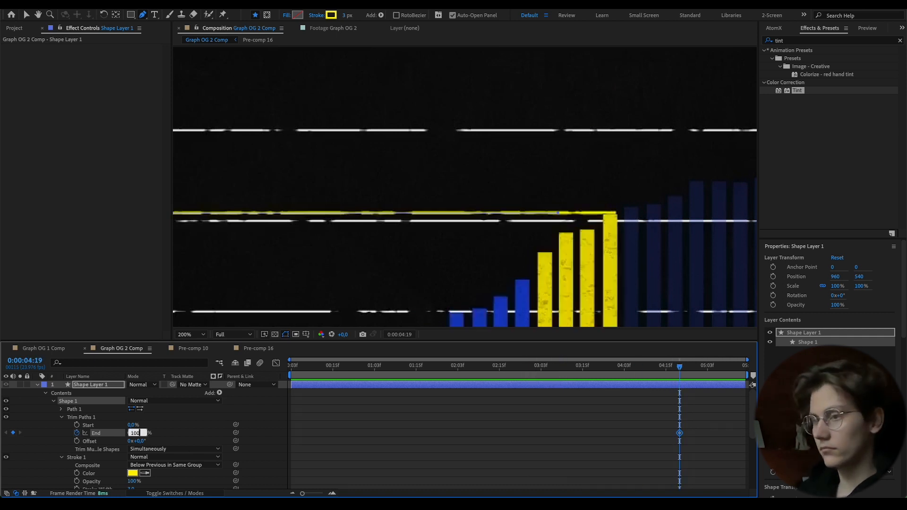
{"action": "key", "text": "Return"}
{"action": "left_click", "coordinate": [25, 387]}
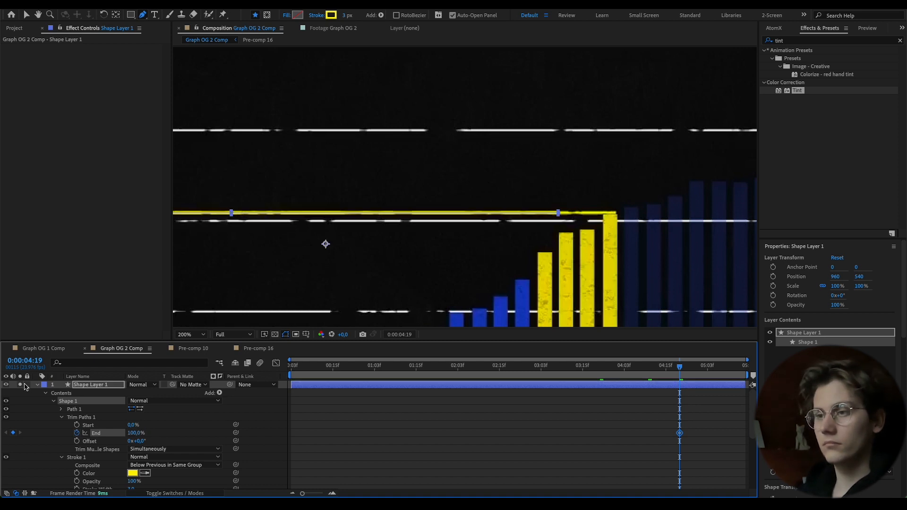
{"action": "left_click", "coordinate": [19, 384]}
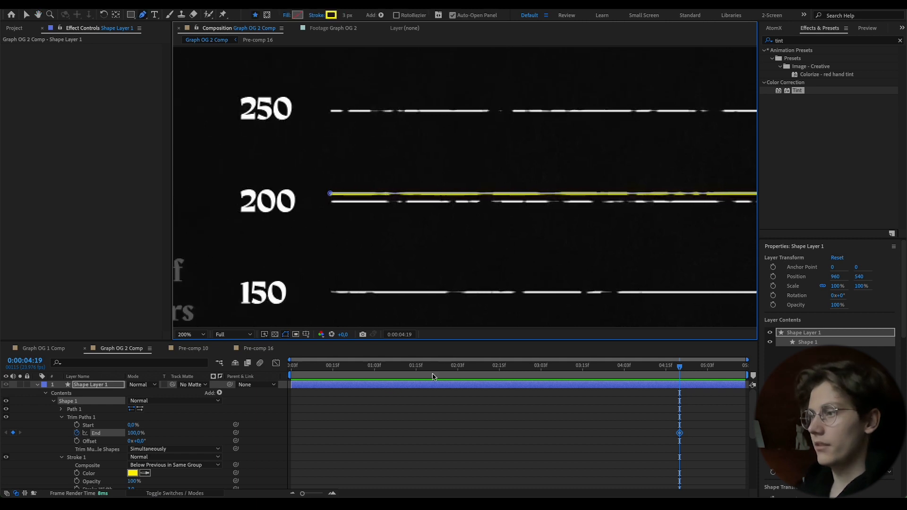
Keyframe the Trim Paths End of Shape Layer 1 at 0% at 0:00:03:20.
{"action": "left_click", "coordinate": [461, 370]}
{"action": "left_click_drag", "start_coordinate": [461, 372], "coordinate": [600, 370]}
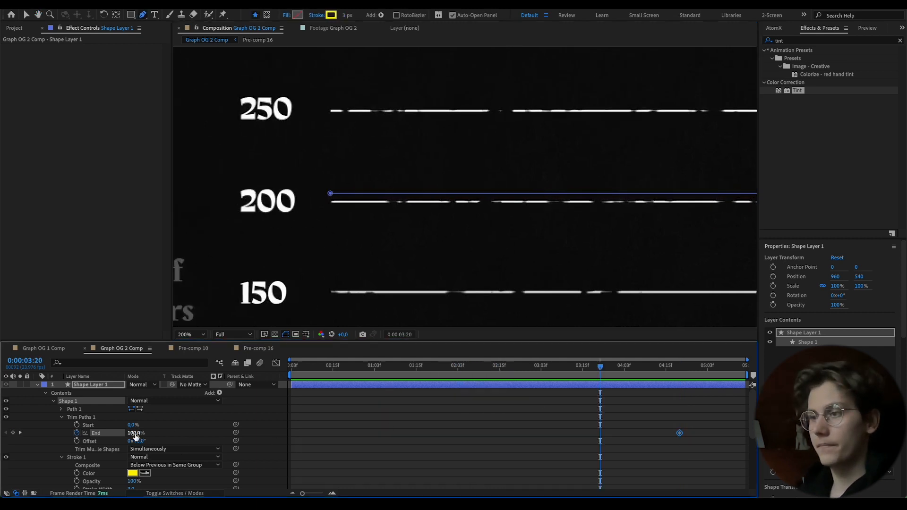
{"action": "left_click", "coordinate": [135, 433]}
{"action": "type", "text": "0"}
{"action": "key", "text": "Return"}
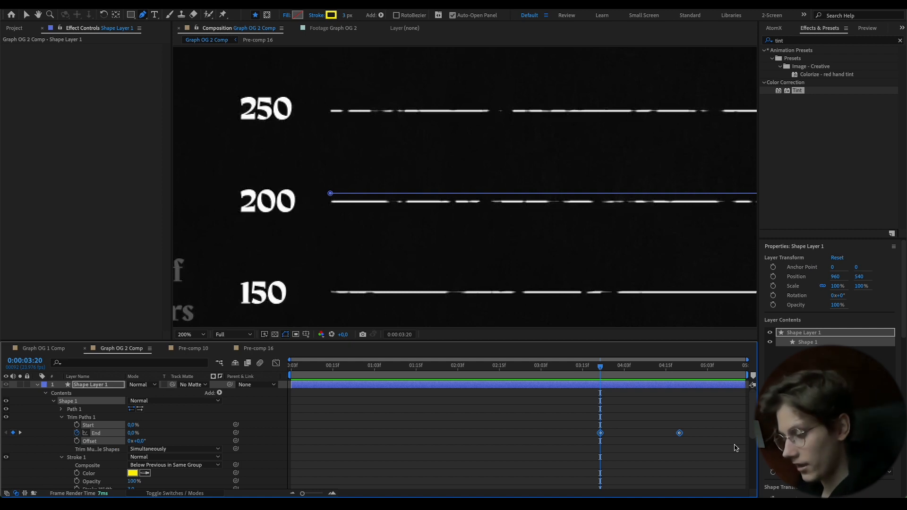
Apply Easy Ease to both Trim Paths End keyframes and review the line reveal up to 0:00:04:19.
{"action": "key", "text": "F9"}
{"action": "key", "text": "comma"}
{"action": "left_click_drag", "start_coordinate": [601, 367], "coordinate": [649, 367]}
{"action": "left_click", "coordinate": [543, 424]}
{"action": "left_click", "coordinate": [679, 368]}
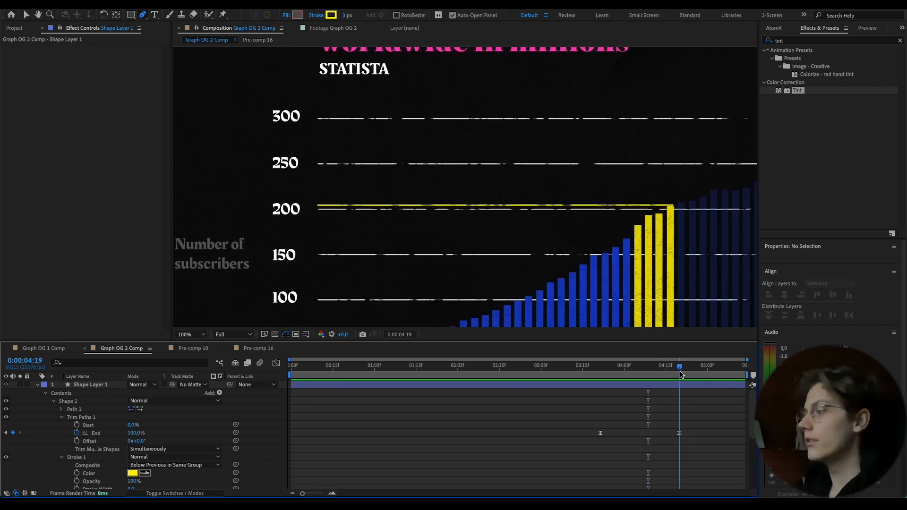
Keyframe the Trim Paths Start of Shape Layer 1 at 0% at 0:00:04:19 and 100% at 0:00:05:11.
{"action": "scroll", "coordinate": [77, 418], "scroll_direction": "down", "scroll_amount": 1}
{"action": "left_click", "coordinate": [77, 416]}
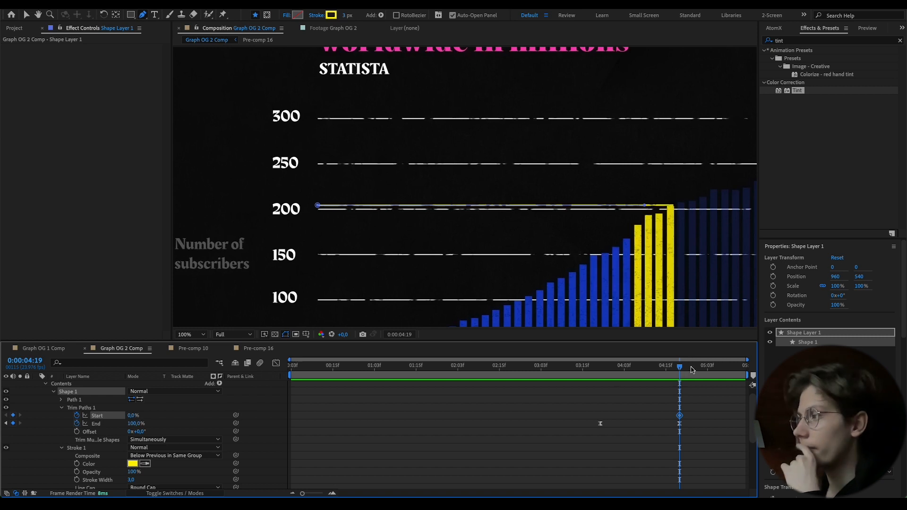
{"action": "left_click", "coordinate": [694, 395]}
{"action": "left_click_drag", "start_coordinate": [681, 367], "coordinate": [735, 372]}
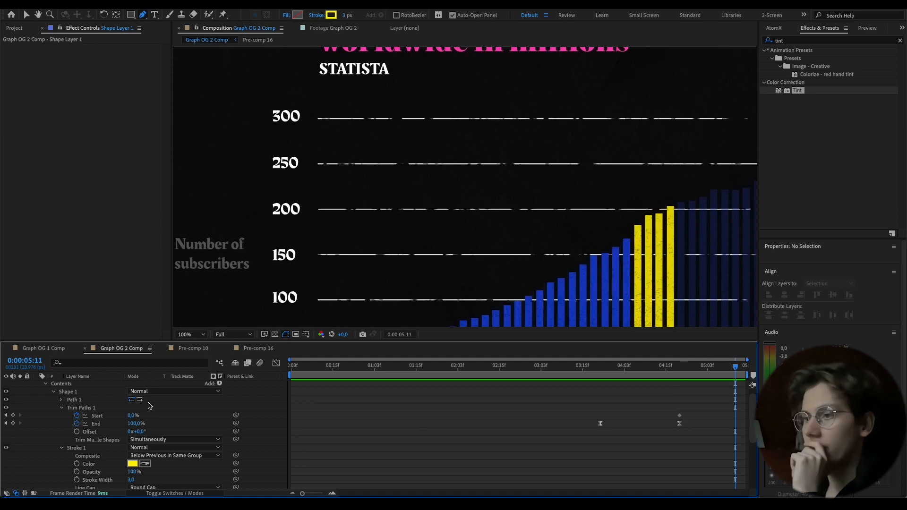
{"action": "left_click_drag", "start_coordinate": [128, 419], "coordinate": [147, 417]}
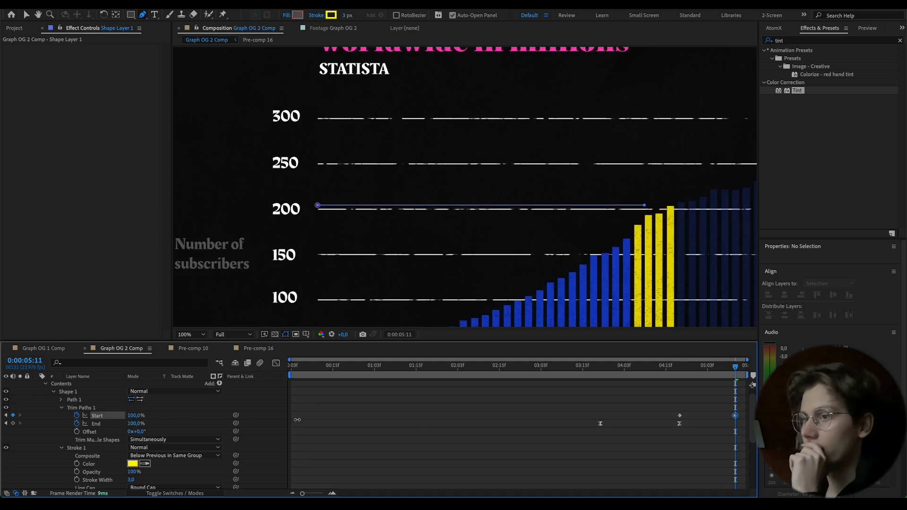
Solo Shape Layer 1 and apply Easy Ease to both of its Trim Paths Start keyframes.
{"action": "scroll", "coordinate": [62, 452], "scroll_direction": "down", "scroll_amount": 5}
{"action": "left_click", "coordinate": [20, 477]}
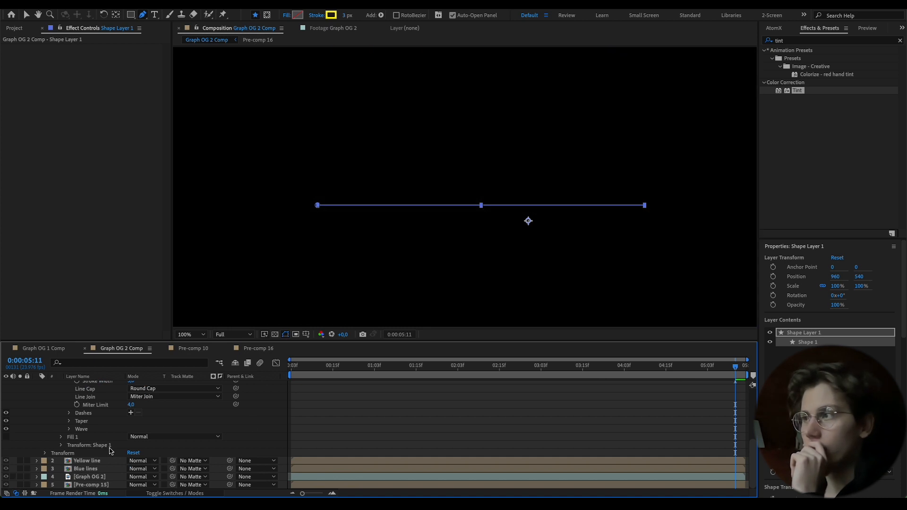
{"action": "scroll", "coordinate": [503, 406], "scroll_direction": "up", "scroll_amount": 5}
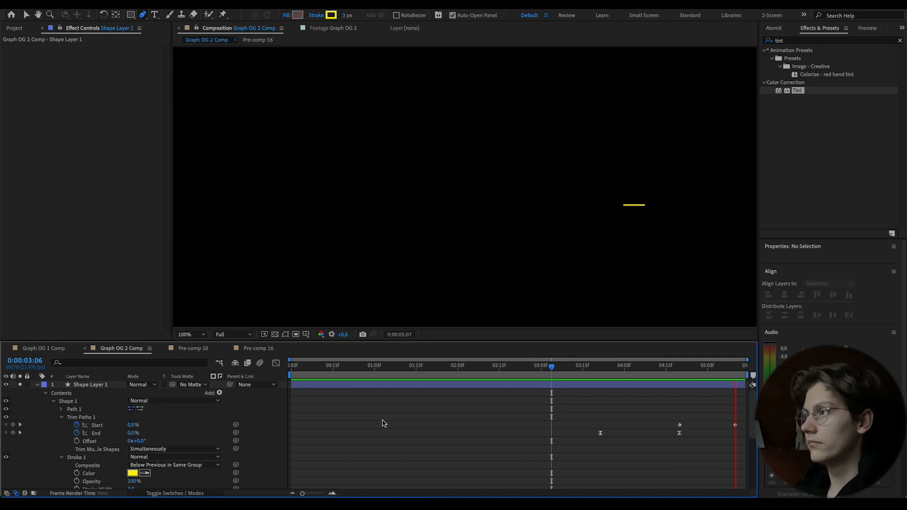
{"action": "left_click_drag", "start_coordinate": [665, 409], "coordinate": [754, 434]}
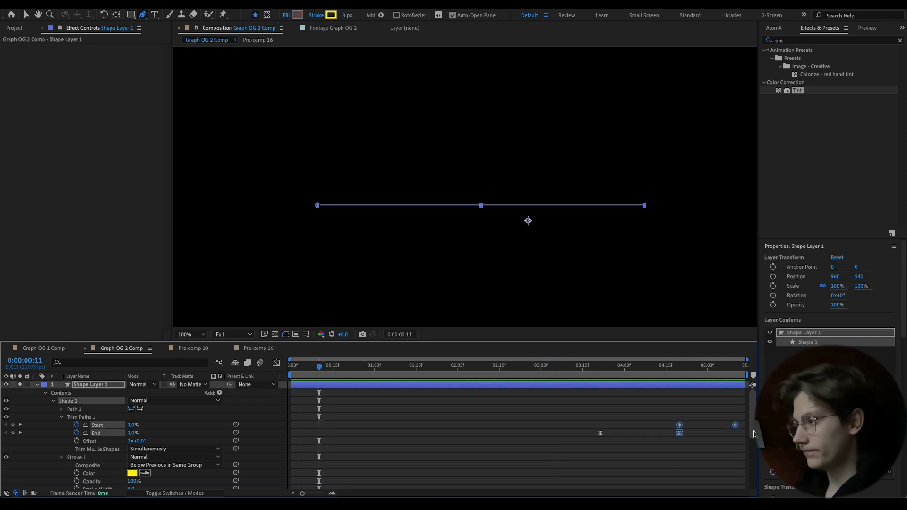
{"action": "left_click_drag", "start_coordinate": [693, 410], "coordinate": [738, 426]}
{"action": "left_click_drag", "start_coordinate": [656, 407], "coordinate": [751, 428]}
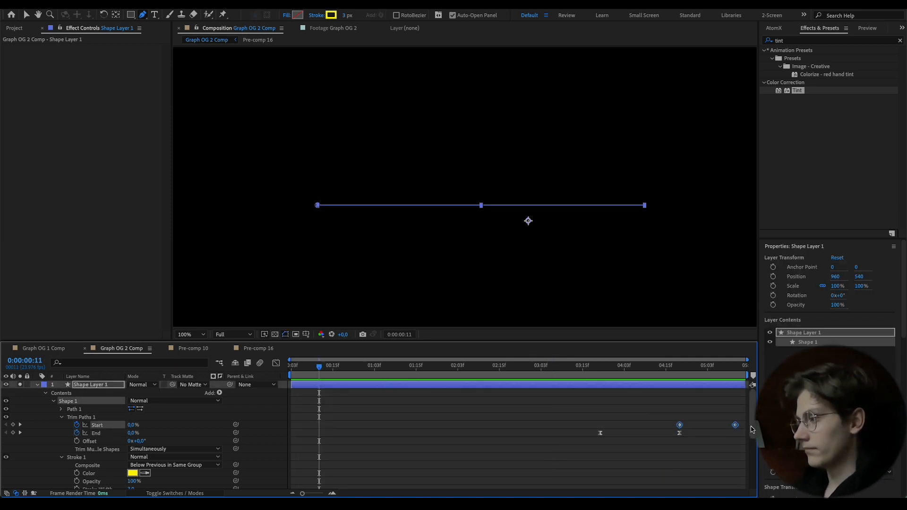
{"action": "key", "text": "F9"}
Reshape the speed graph of the Trim Paths End keyframes so the line grows fast early and slows down gradually.
{"action": "left_click_drag", "start_coordinate": [561, 448], "coordinate": [710, 430]}
{"action": "left_click", "coordinate": [276, 363]}
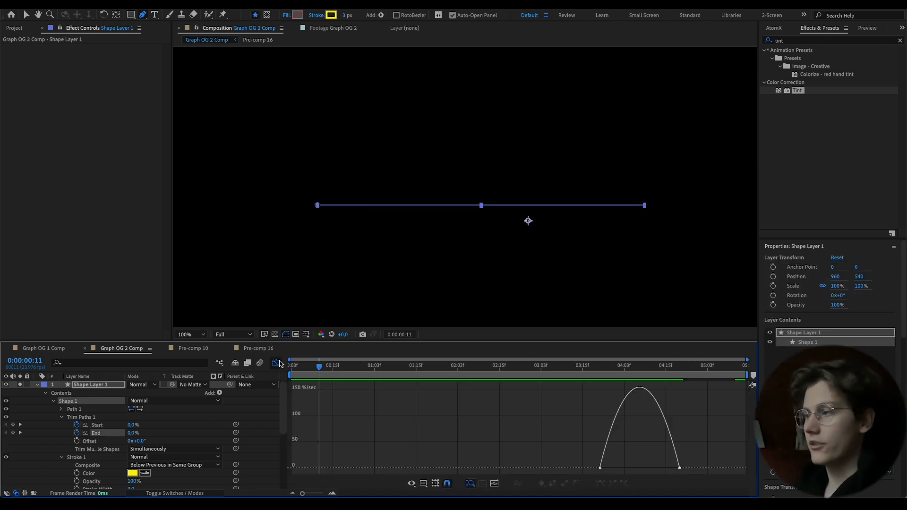
{"action": "left_click_drag", "start_coordinate": [613, 468], "coordinate": [638, 470]}
{"action": "key", "text": "ctrl+z"}
{"action": "left_click", "coordinate": [691, 440]}
{"action": "left_click", "coordinate": [279, 365]}
Extend the influence of the last Trim Paths Start keyframe in the speed graph for a long slow-down.
{"action": "left_click_drag", "start_coordinate": [644, 412], "coordinate": [749, 427]}
{"action": "left_click", "coordinate": [278, 363]}
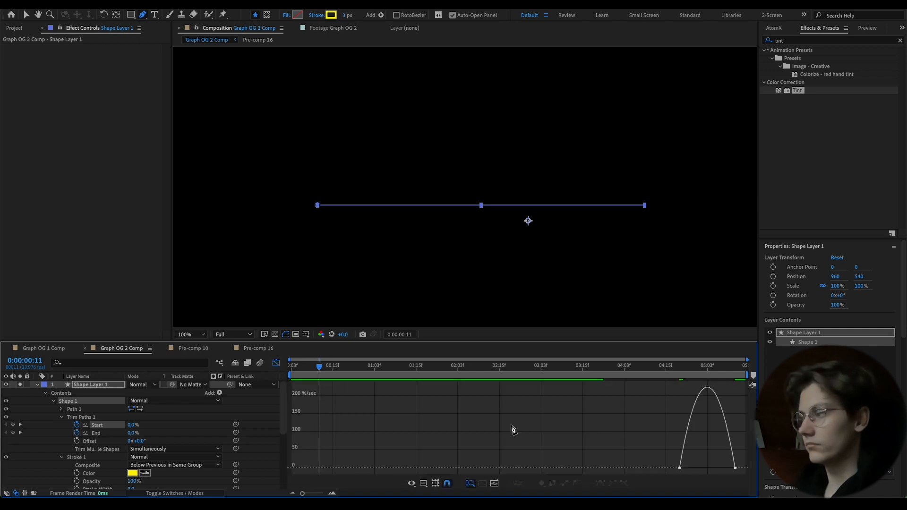
{"action": "left_click", "coordinate": [735, 468]}
{"action": "left_click_drag", "start_coordinate": [727, 469], "coordinate": [682, 460]}
{"action": "left_click", "coordinate": [277, 363]}
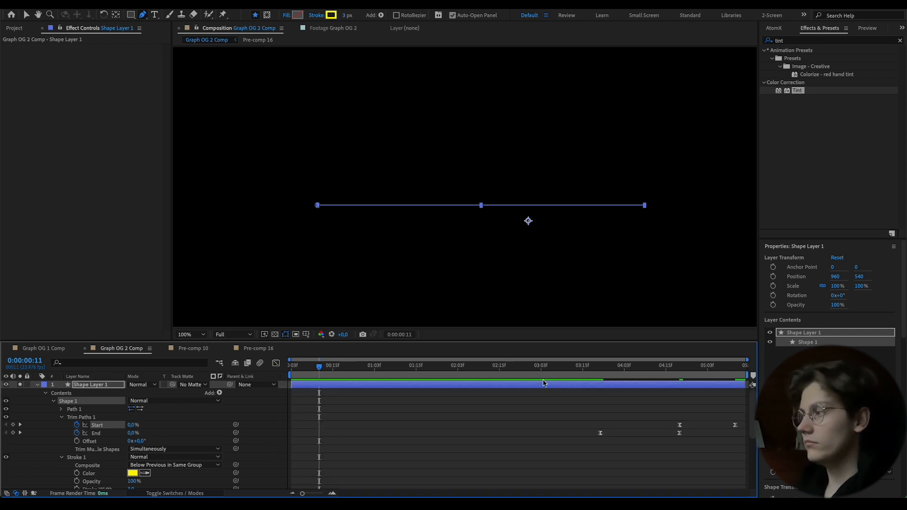
Preview the line animation from 0:00:03:15, unsolo Shape Layer 1 and play it together with the graph.
{"action": "left_click_drag", "start_coordinate": [614, 368], "coordinate": [583, 368]}
{"action": "key", "text": "space"}
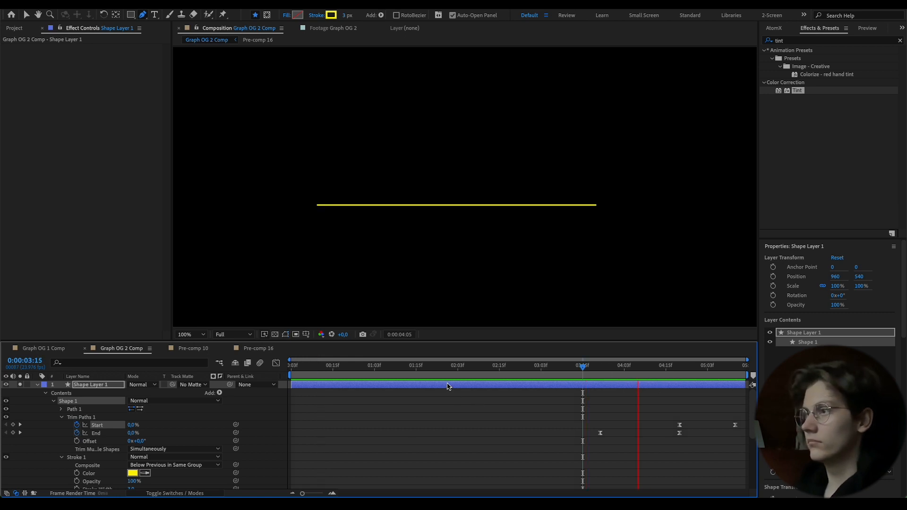
{"action": "left_click", "coordinate": [309, 371]}
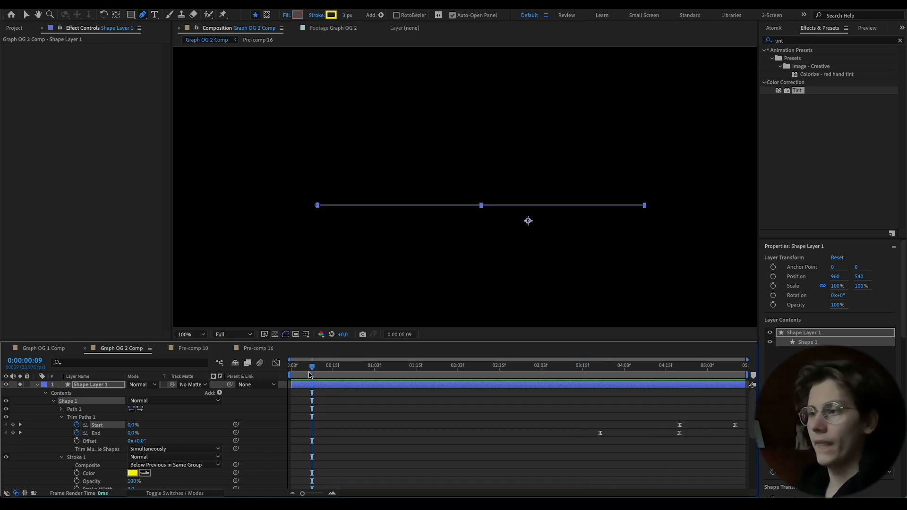
{"action": "left_click", "coordinate": [20, 385]}
{"action": "scroll", "coordinate": [429, 430], "scroll_direction": "down", "scroll_amount": 5}
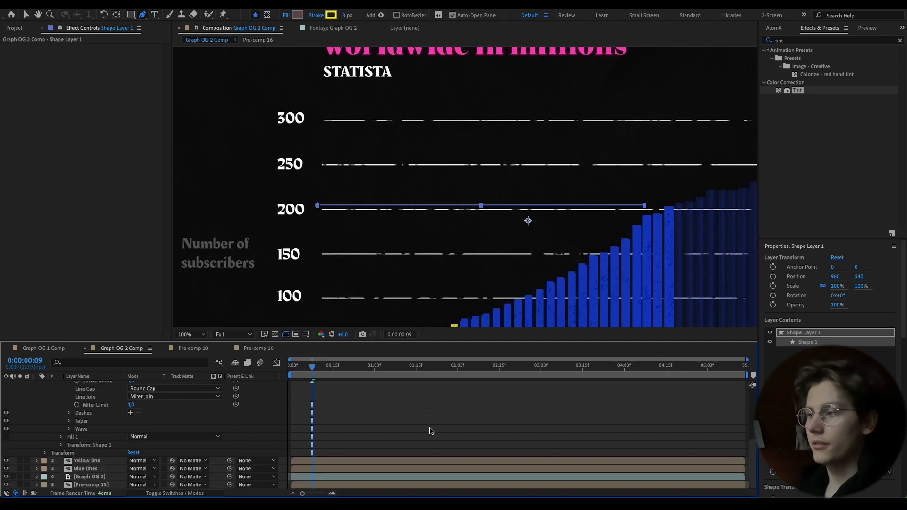
{"action": "scroll", "coordinate": [603, 415], "scroll_direction": "up", "scroll_amount": 5}
{"action": "key", "text": "space"}
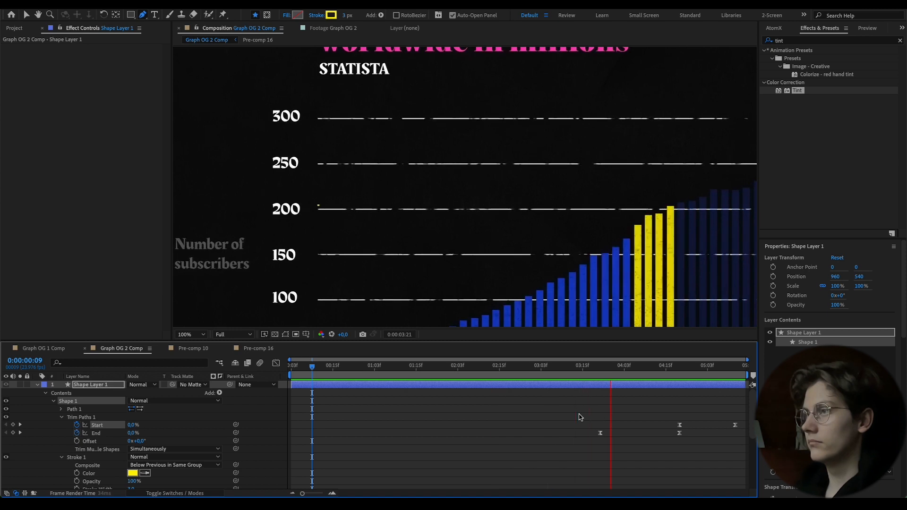
{"action": "key", "text": "space"}
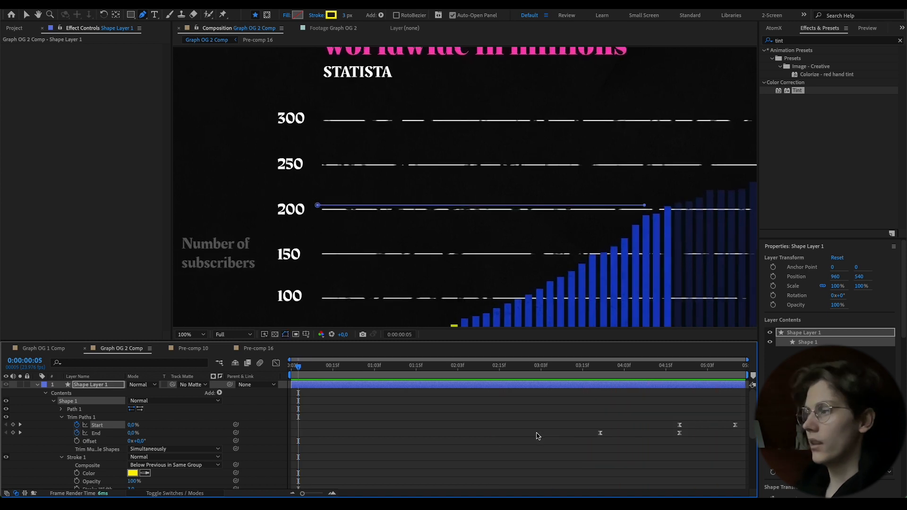
{"action": "scroll", "coordinate": [537, 433], "scroll_direction": "down", "scroll_amount": 5}
{"action": "scroll", "coordinate": [371, 429], "scroll_direction": "up", "scroll_amount": 5}
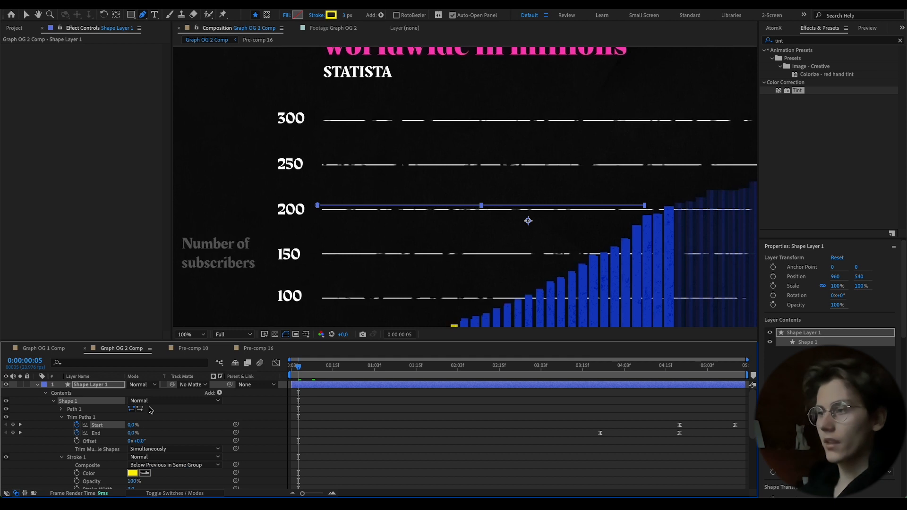
Copy the effects of the Yellow line layer onto Shape Layer 1 and delete the pasted Turbulent Noise, keeping Tint 2.
{"action": "left_click", "coordinate": [35, 385]}
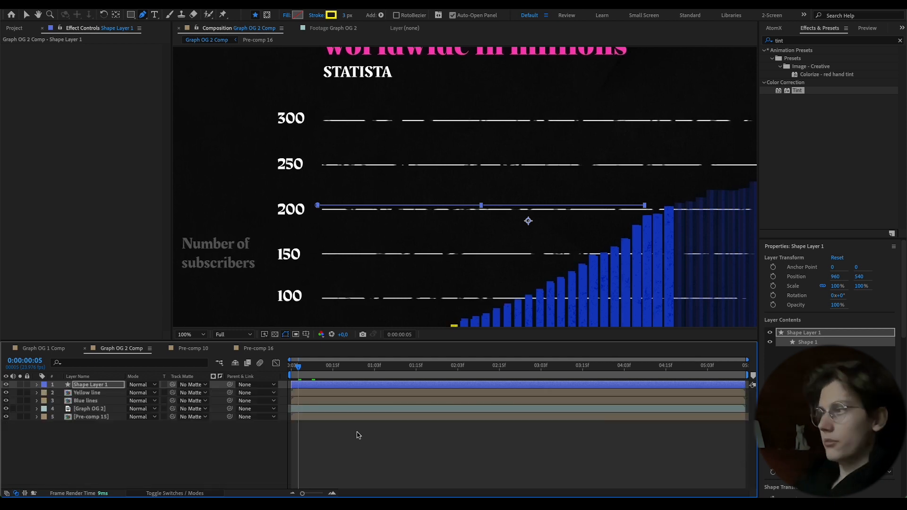
{"action": "left_click", "coordinate": [351, 402]}
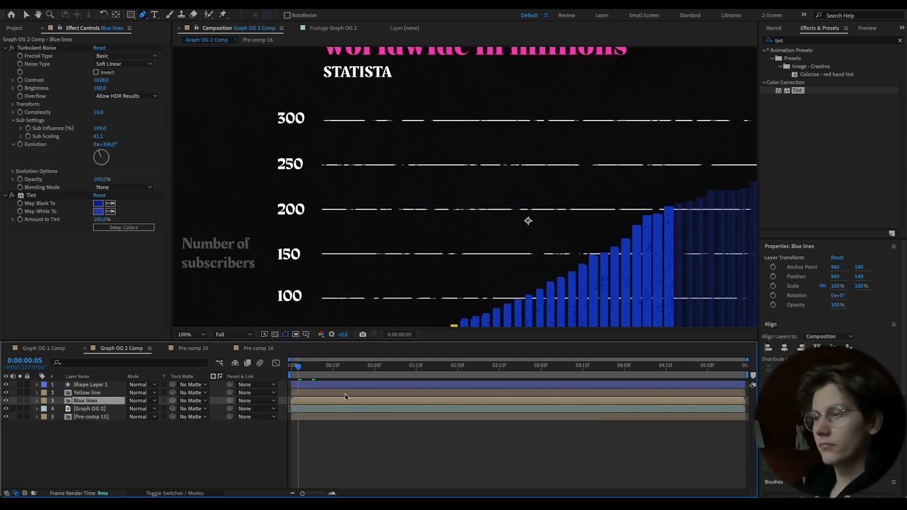
{"action": "left_click", "coordinate": [344, 395]}
{"action": "left_click", "coordinate": [41, 63]}
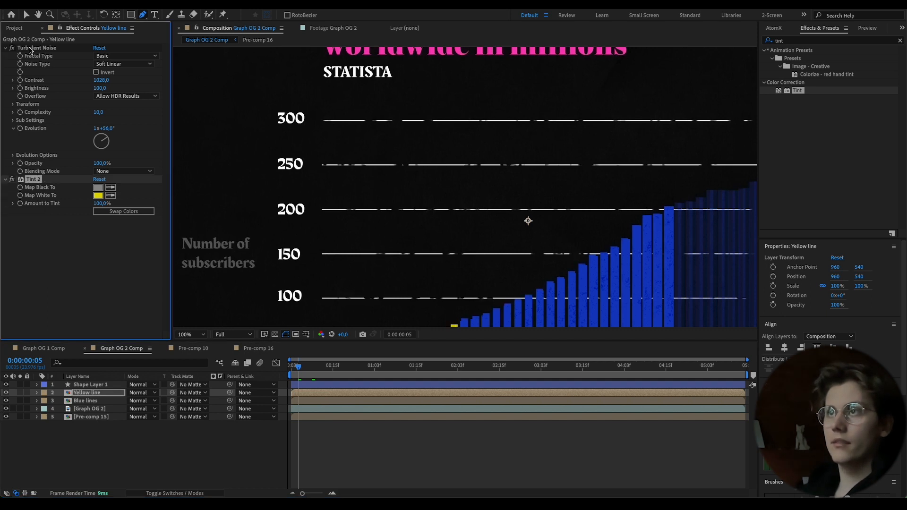
{"action": "left_click", "coordinate": [350, 386]}
{"action": "key", "text": "ctrl+v"}
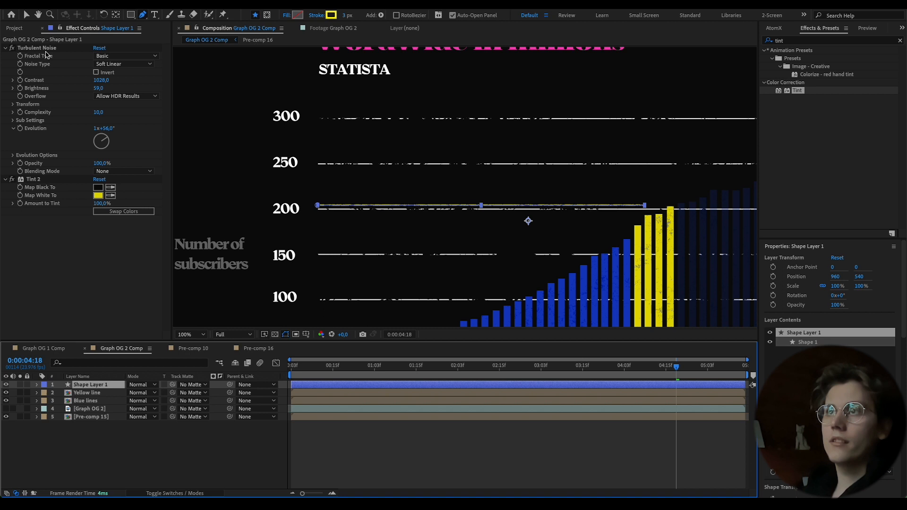
{"action": "left_click", "coordinate": [42, 48]}
{"action": "key", "text": "Delete"}
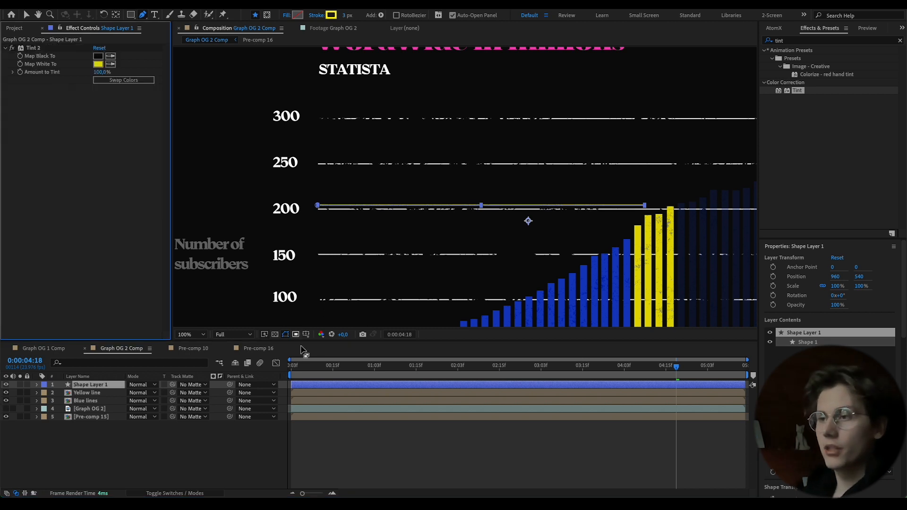
Copy the Turbulent Noise effect from Dark Gray Solid 6 inside Pre-comp 15.
{"action": "double_click", "coordinate": [341, 416]}
{"action": "left_click", "coordinate": [334, 408]}
{"action": "scroll", "coordinate": [340, 415], "scroll_direction": "down", "scroll_amount": 5}
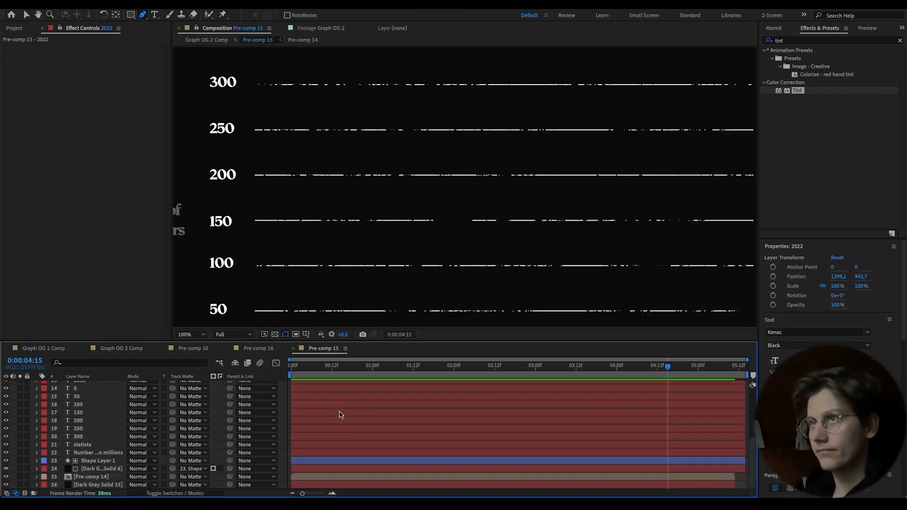
{"action": "left_click", "coordinate": [251, 350]}
{"action": "left_click", "coordinate": [196, 350]}
{"action": "left_click", "coordinate": [124, 349]}
{"action": "left_click", "coordinate": [314, 409]}
{"action": "double_click", "coordinate": [314, 417]}
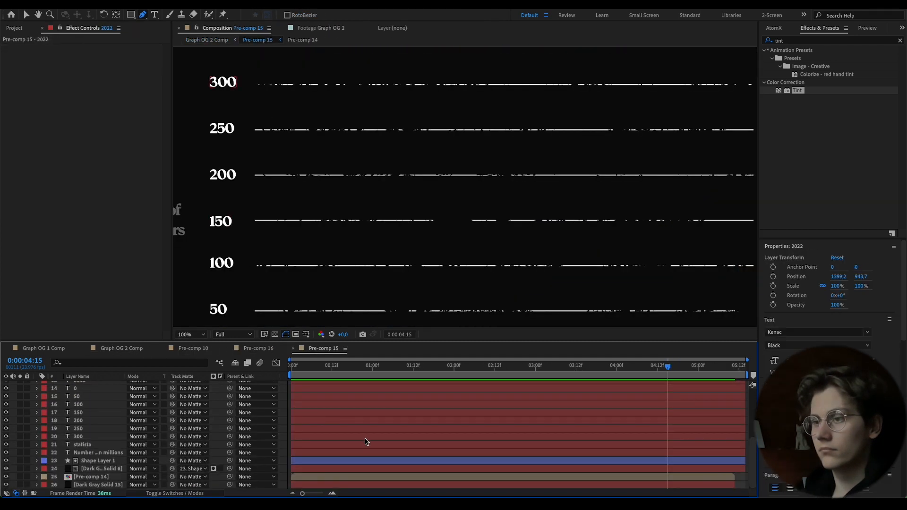
{"action": "left_click", "coordinate": [355, 469]}
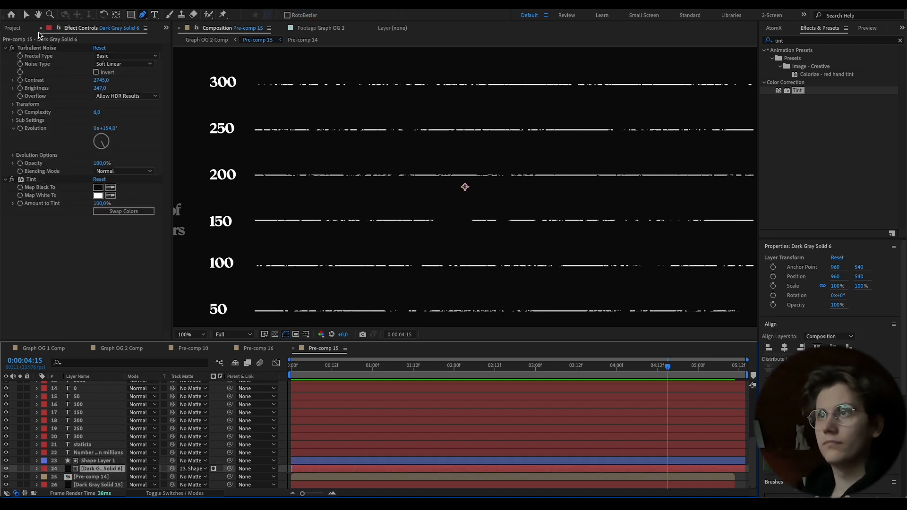
{"action": "left_click", "coordinate": [42, 49]}
Paste the Turbulent Noise onto Shape Layer 1 in Graph OG 2 Comp and place it above Tint 2.
{"action": "left_click", "coordinate": [262, 348]}
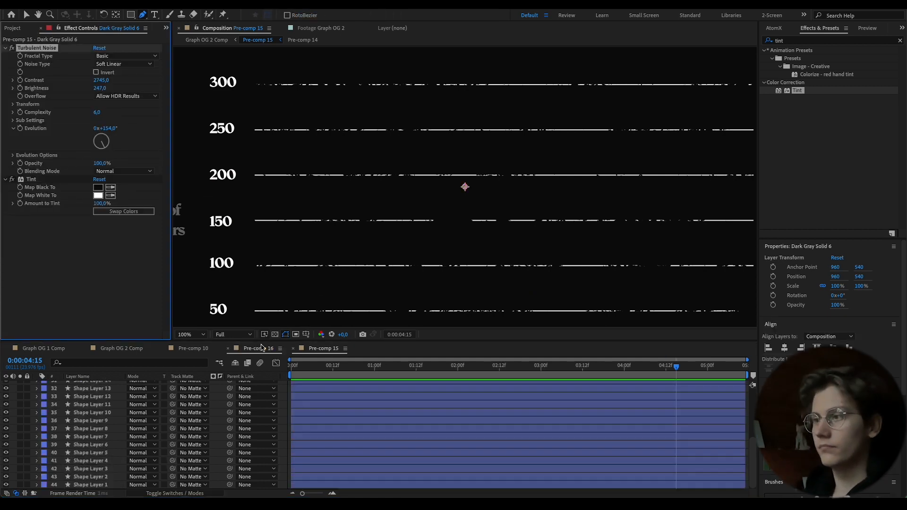
{"action": "left_click", "coordinate": [134, 349]}
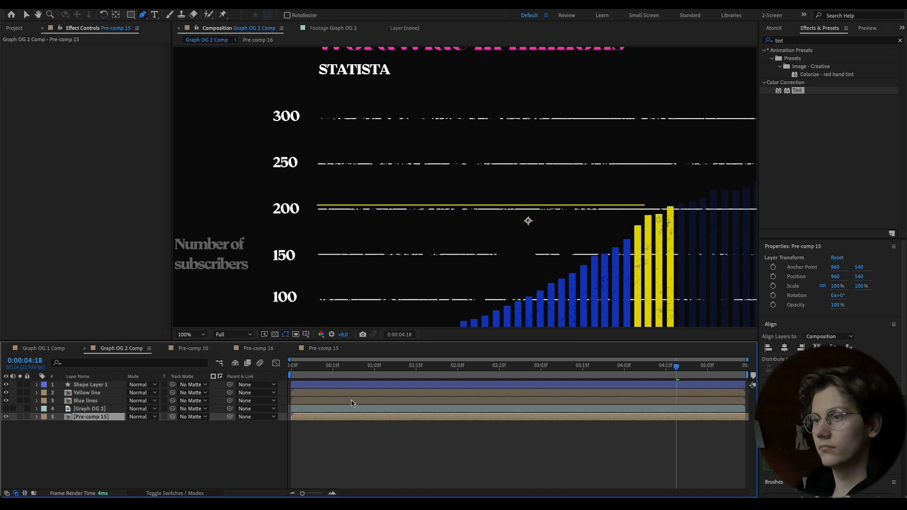
{"action": "left_click", "coordinate": [343, 386]}
{"action": "key", "text": "ctrl+v"}
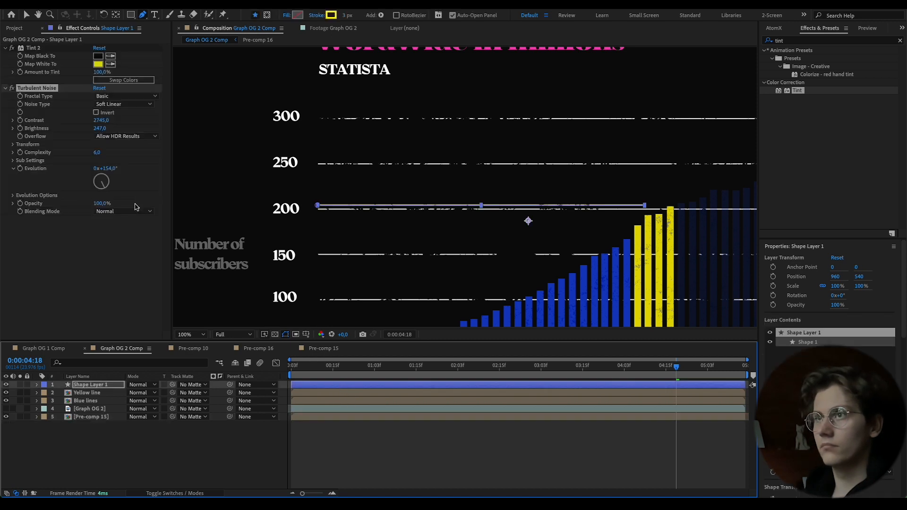
{"action": "left_click", "coordinate": [28, 83]}
{"action": "left_click", "coordinate": [29, 48]}
Compare the textured line with the reference by toggling the Graph OG 2 layer's visibility, and scrub through the animation.
{"action": "left_click", "coordinate": [518, 409]}
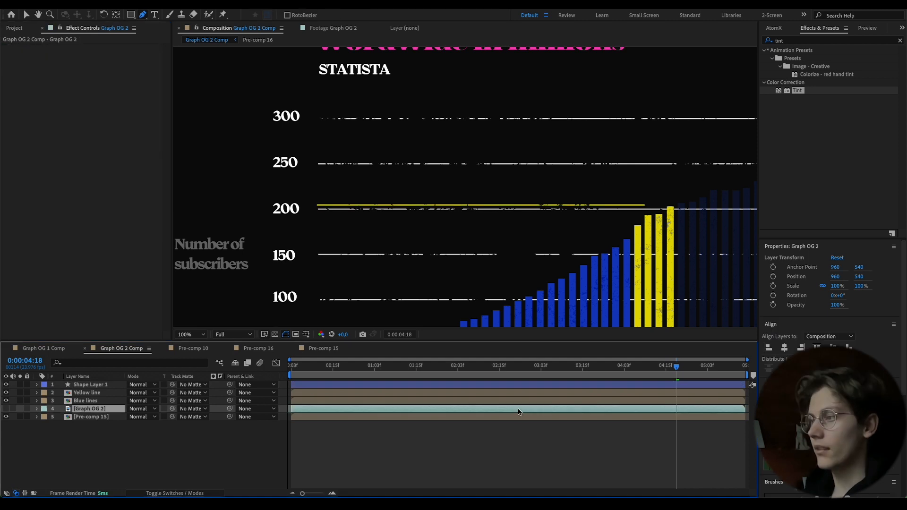
{"action": "left_click", "coordinate": [6, 408]}
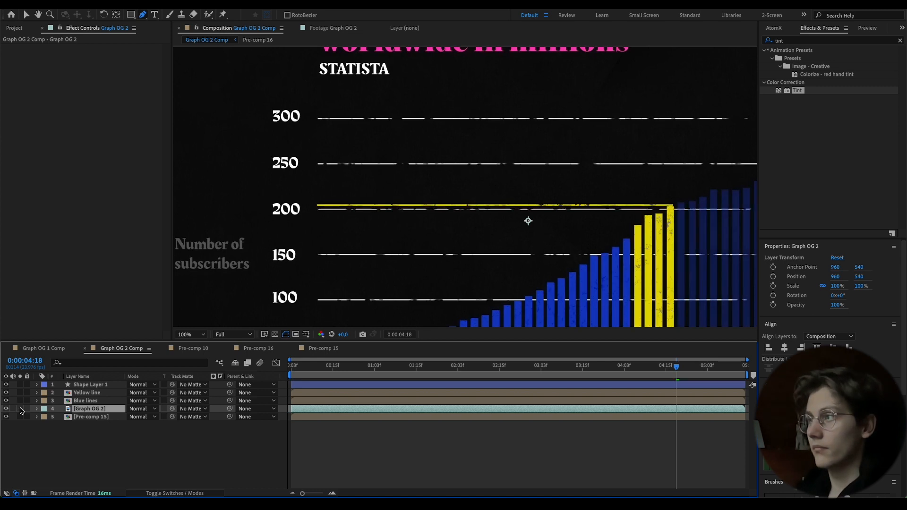
{"action": "left_click", "coordinate": [6, 408]}
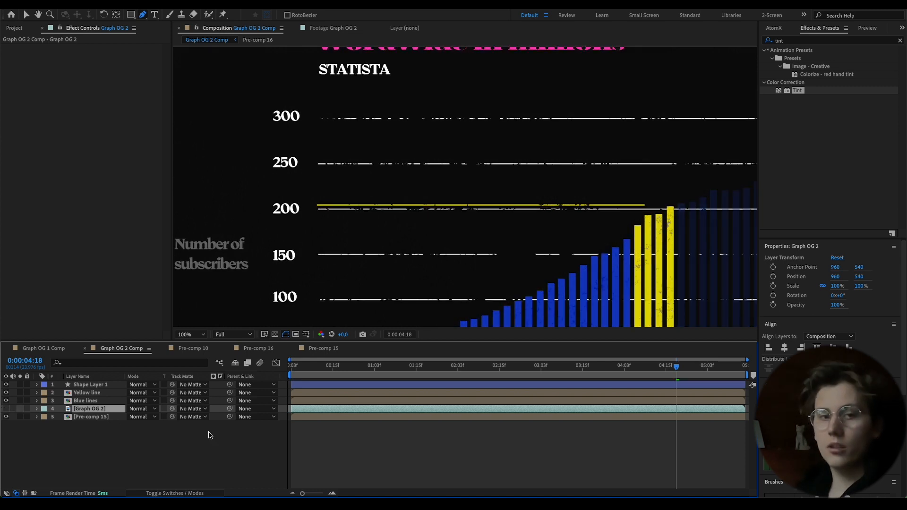
{"action": "left_click_drag", "start_coordinate": [311, 368], "coordinate": [731, 380]}
Move the Graph OG 2 reference layer below Pre-comp 15 in the layer stack.
{"action": "left_click", "coordinate": [560, 418]}
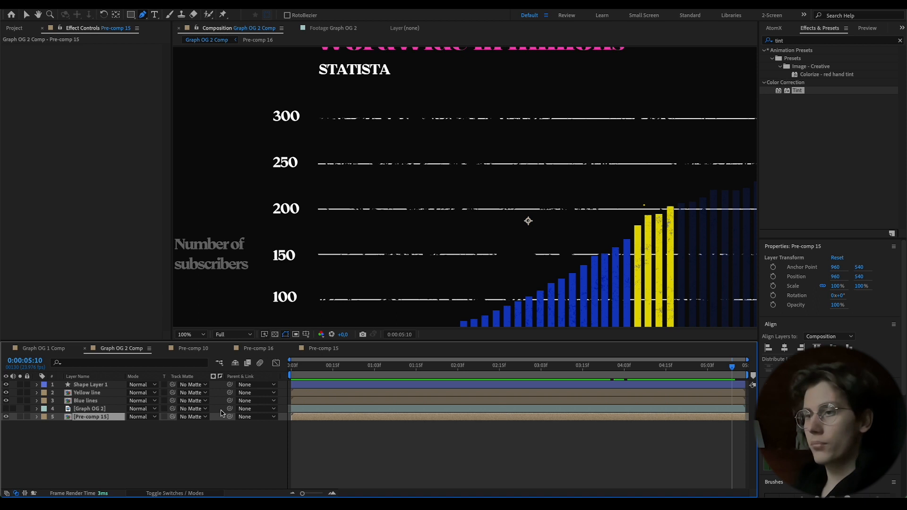
{"action": "left_click_drag", "start_coordinate": [89, 410], "coordinate": [106, 418]}
{"action": "left_click", "coordinate": [97, 409]}
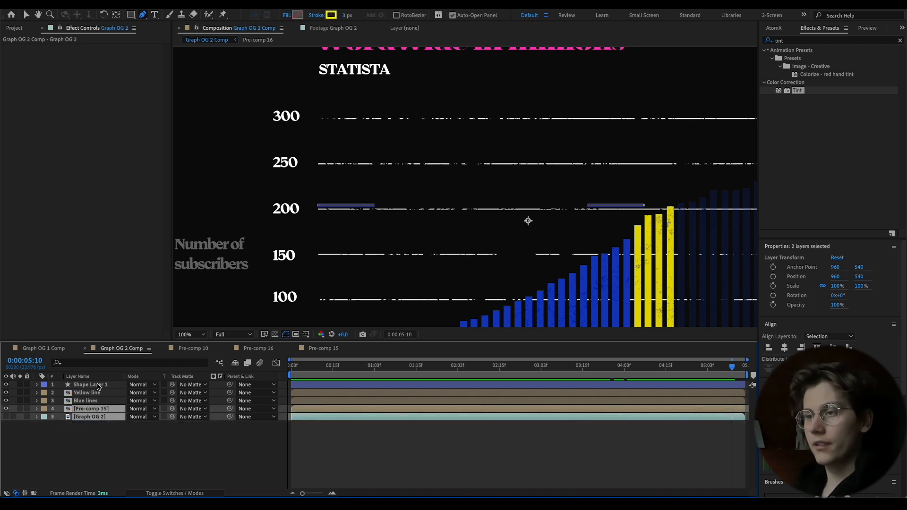
{"action": "left_click", "coordinate": [96, 386], "text": "shift"}
{"action": "left_click", "coordinate": [122, 442]}
Pre-compose Shape Layer 1, Yellow line, Blue lines and Pre-comp 15 together.
{"action": "left_click", "coordinate": [97, 409]}
{"action": "left_click", "coordinate": [95, 385], "text": "shift"}
{"action": "right_click", "coordinate": [96, 385]}
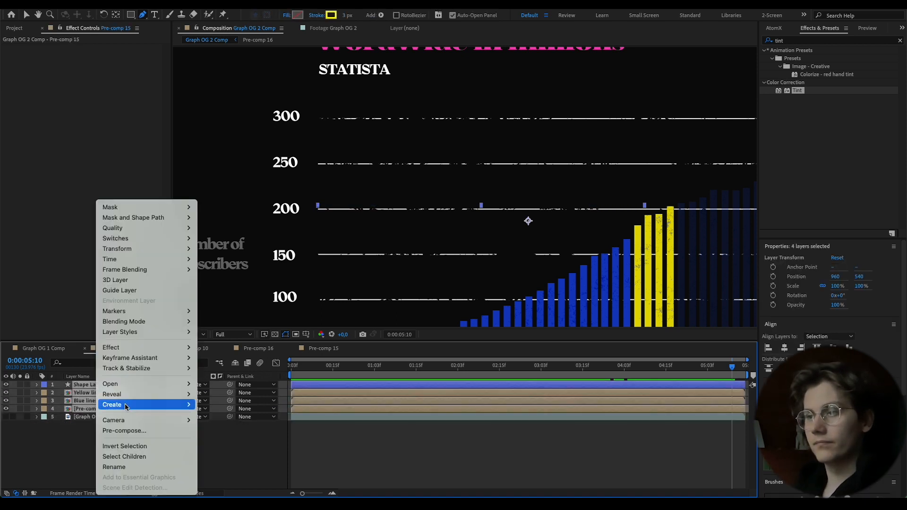
{"action": "left_click", "coordinate": [151, 432]}
{"action": "left_click", "coordinate": [526, 299]}
Add a Scale keyframe to Pre-comp 18 on the first frame and overlay the Graph OG 2 reference above it at reduced opacity.
{"action": "key", "text": "Home"}
{"action": "key", "text": "space"}
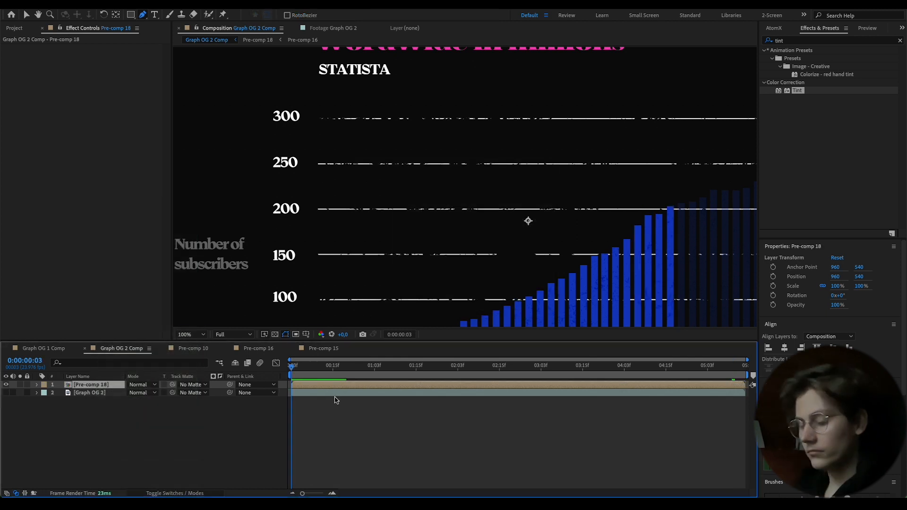
{"action": "key", "text": "s"}
{"action": "left_click", "coordinate": [61, 393]}
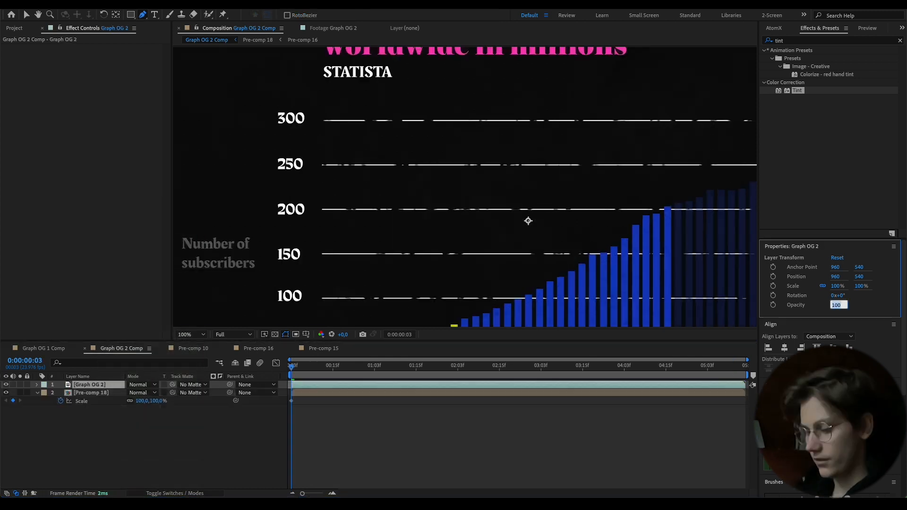
{"action": "key", "text": "Return"}
Set Pre-comp 18's starting Scale keyframe to 98.1% so the graph lines up with the reference.
{"action": "left_click_drag", "start_coordinate": [418, 243], "coordinate": [455, 182]}
{"action": "left_click_drag", "start_coordinate": [860, 287], "coordinate": [845, 287]}
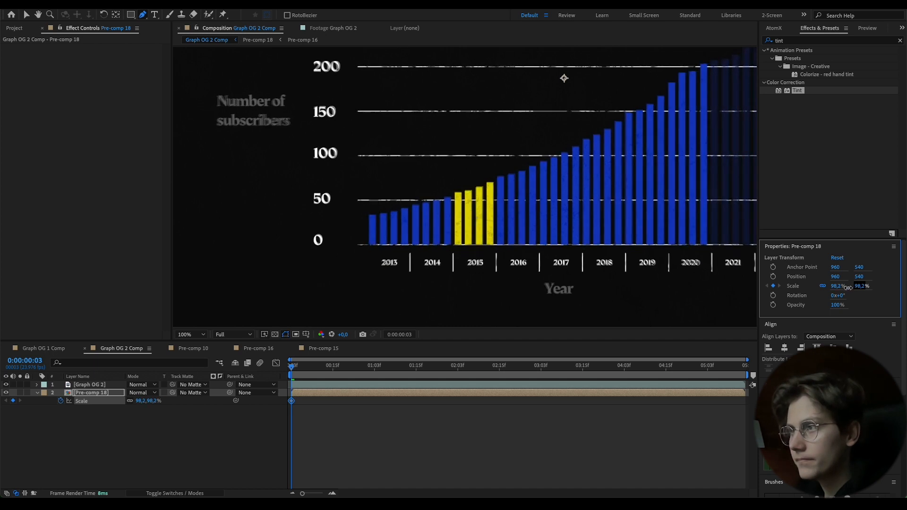
{"action": "left_click_drag", "start_coordinate": [493, 286], "coordinate": [509, 188]}
{"action": "key", "text": "g"}
{"action": "left_click", "coordinate": [442, 295]}
{"action": "key", "text": "ctrl+z"}
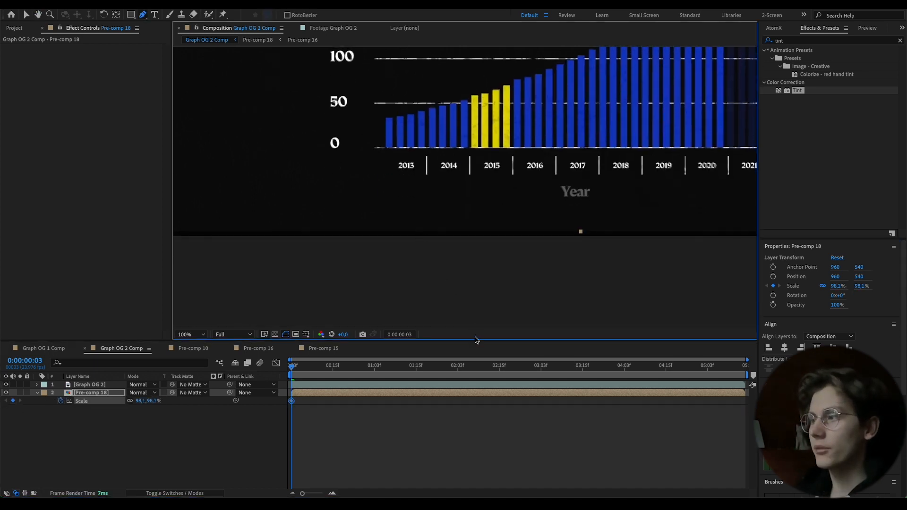
Create a dark gray solid and place it beneath Pre-comp 18 as the background.
{"action": "key", "text": "ctrl+shift+a"}
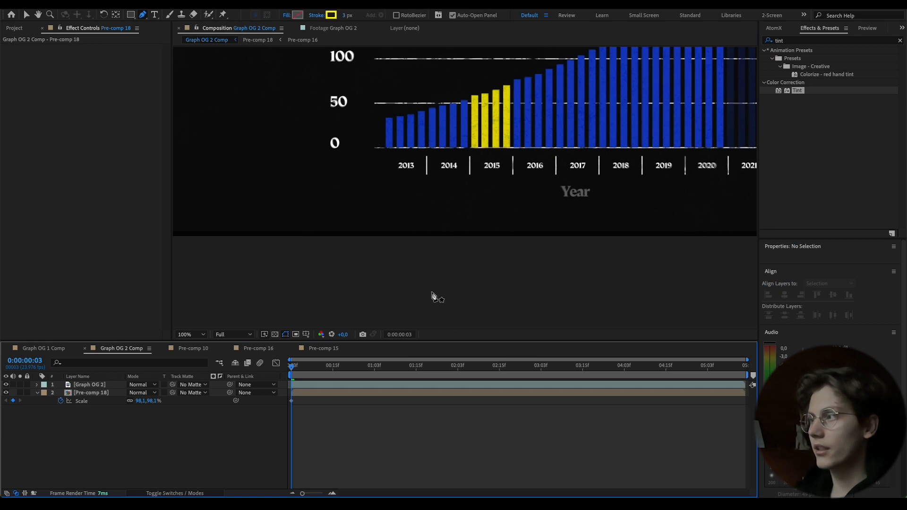
{"action": "right_click", "coordinate": [388, 425]}
{"action": "mouse_move", "coordinate": [453, 377]}
{"action": "left_click", "coordinate": [549, 401]}
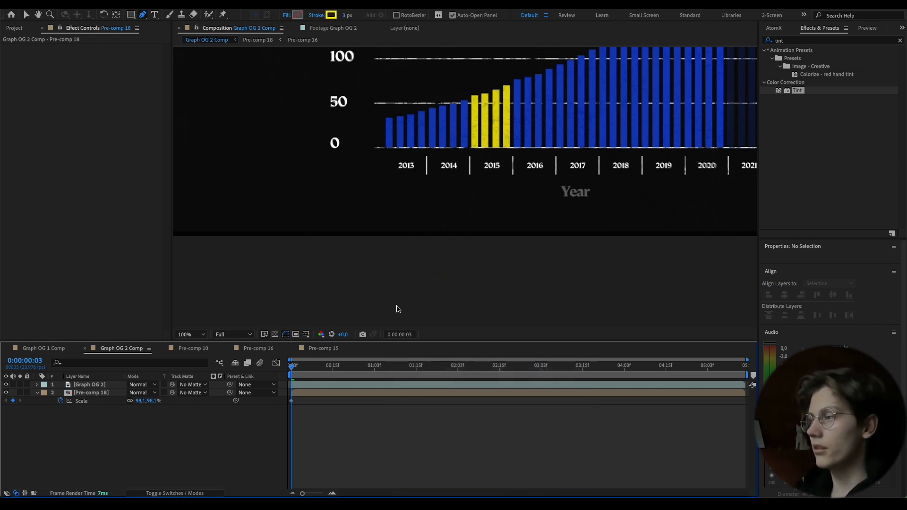
{"action": "left_click", "coordinate": [617, 250]}
{"action": "left_click_drag", "start_coordinate": [106, 388], "coordinate": [101, 413]}
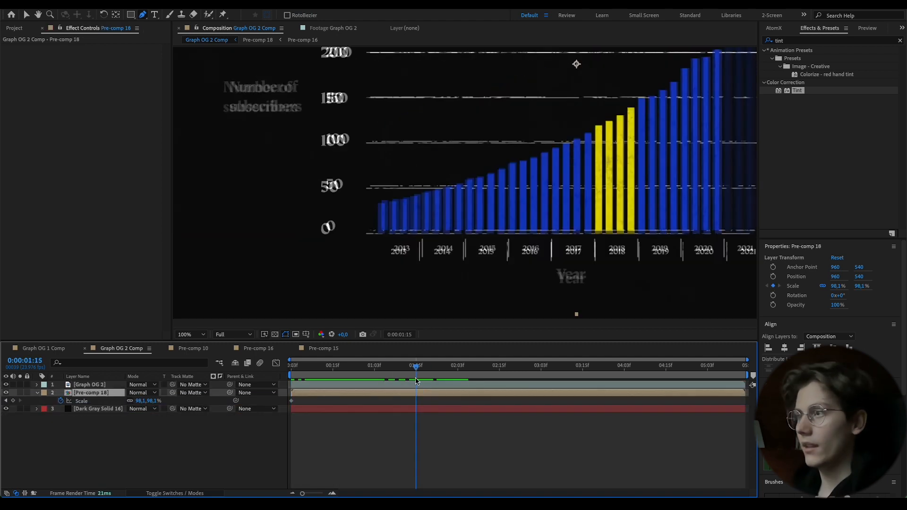
Set Pre-comp 18's Scale to 100.2% at 0:00:02:09, matching the reference's 0 label and first bars.
{"action": "left_click_drag", "start_coordinate": [415, 379], "coordinate": [478, 383]}
{"action": "scroll", "coordinate": [348, 233], "scroll_direction": "up", "scroll_amount": 4}
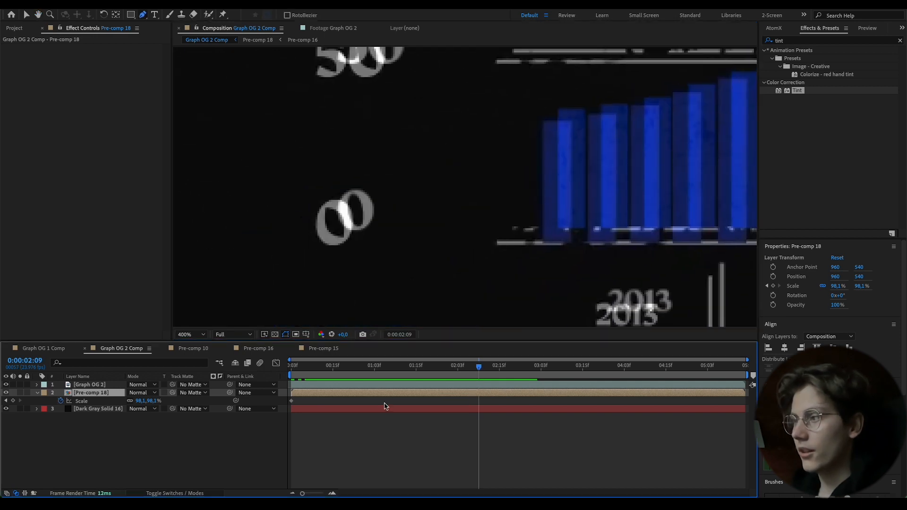
{"action": "mouse_move", "coordinate": [839, 286]}
{"action": "left_mouse_down"}
{"action": "mouse_move", "coordinate": [831, 287]}
{"action": "mouse_move", "coordinate": [842, 285]}
{"action": "left_mouse_up"}
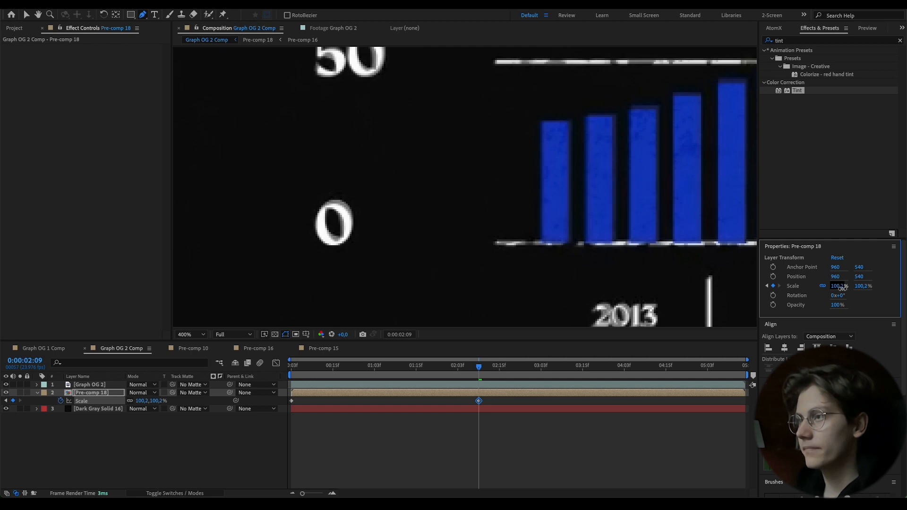
Apply Easy Ease to both Scale keyframes of Pre-comp 18 and reshape their curve in the Graph Editor.
{"action": "left_click_drag", "start_coordinate": [490, 404], "coordinate": [248, 412]}
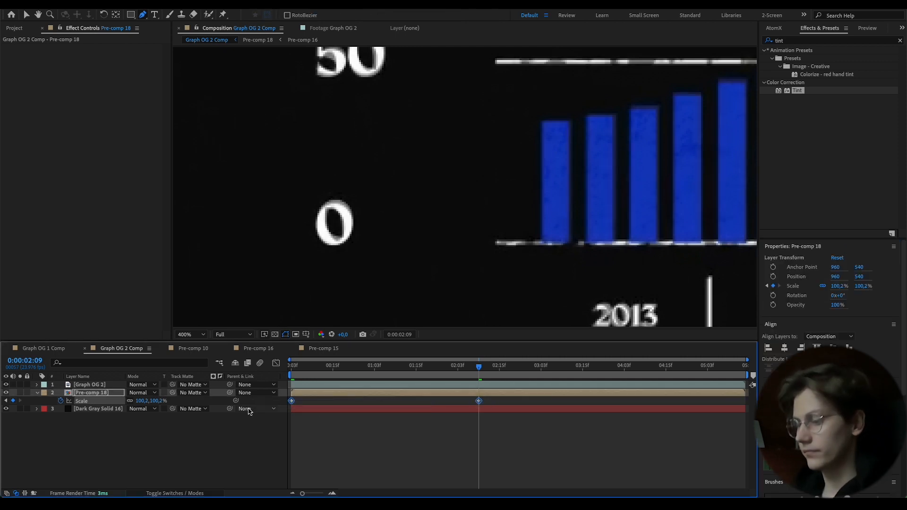
{"action": "key", "text": "F9"}
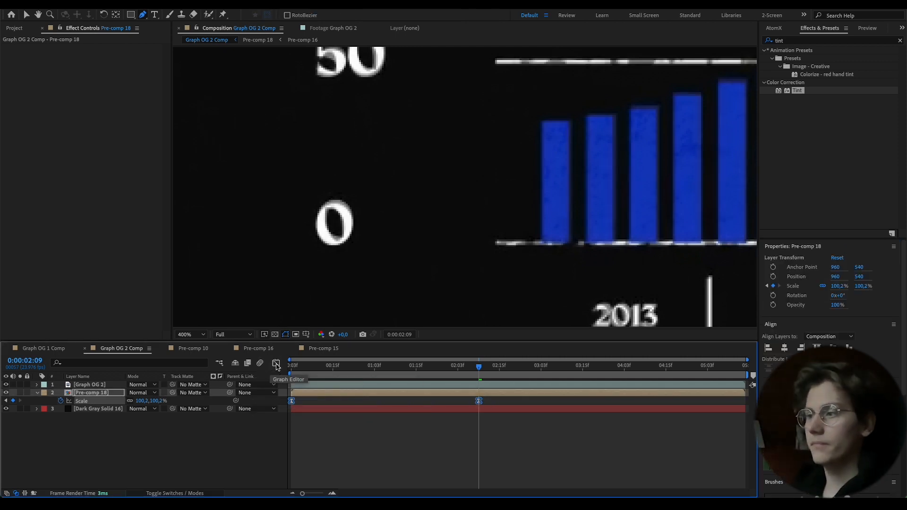
{"action": "left_click", "coordinate": [276, 362]}
{"action": "left_click_drag", "start_coordinate": [447, 468], "coordinate": [382, 469]}
{"action": "left_click", "coordinate": [438, 402]}
{"action": "left_click", "coordinate": [276, 362]}
Apply the Posterize Time effect to Pre-comp 18 with a frame rate of 12.
{"action": "left_click", "coordinate": [422, 419]}
{"action": "left_click", "coordinate": [425, 393]}
{"action": "left_click", "coordinate": [799, 41]}
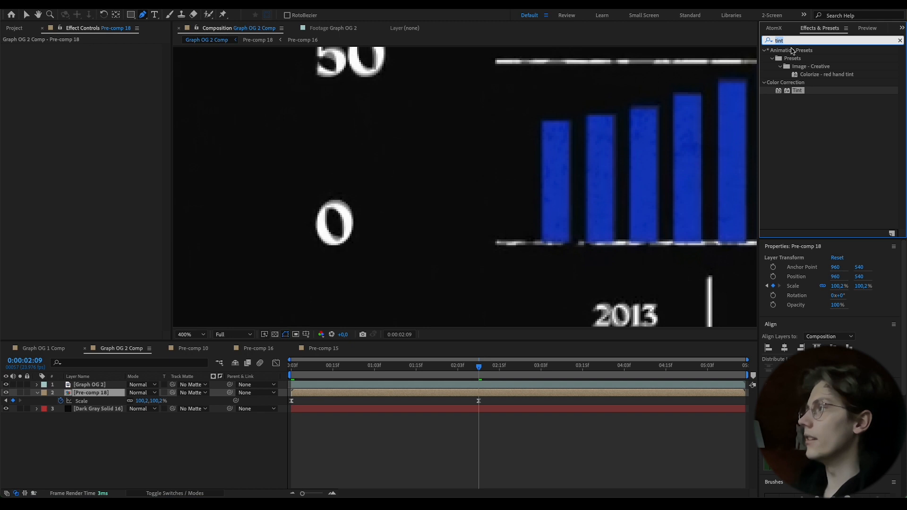
{"action": "type", "text": "post"}
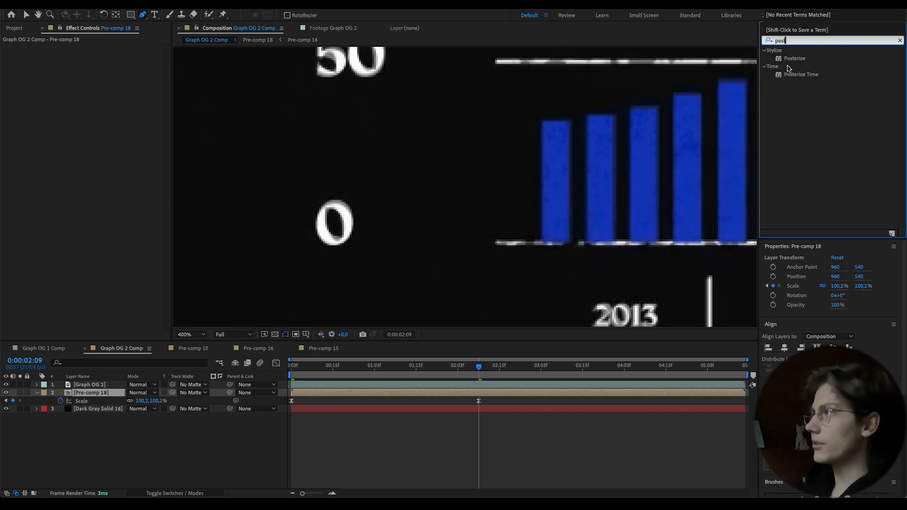
{"action": "left_click_drag", "start_coordinate": [801, 74], "coordinate": [711, 168]}
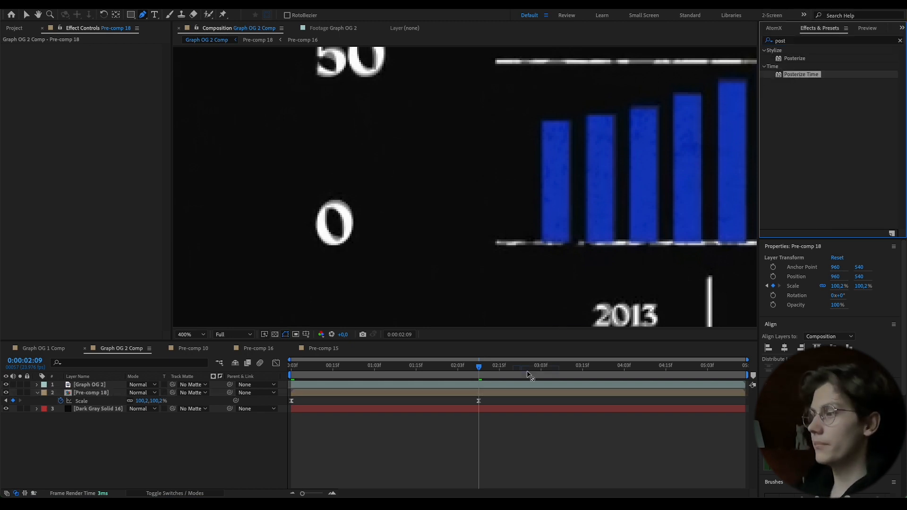
{"action": "key", "text": "v"}
{"action": "left_click", "coordinate": [94, 56]}
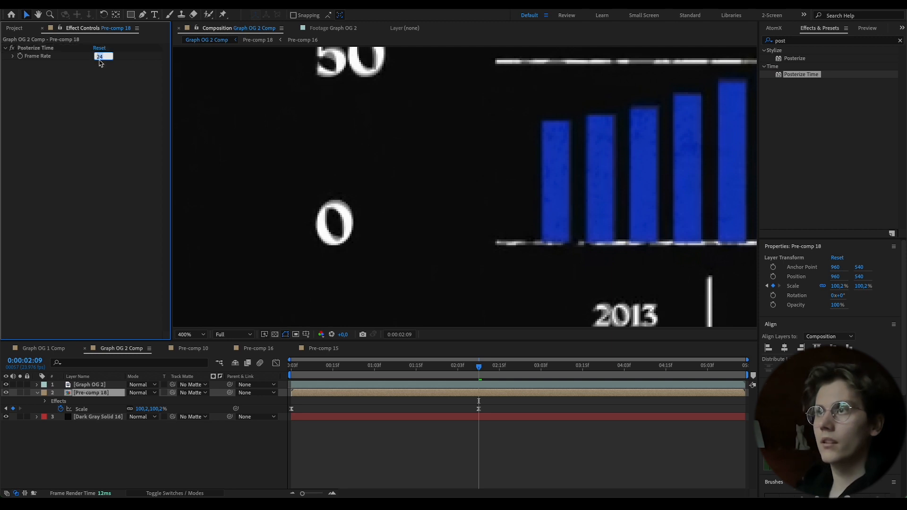
{"action": "type", "text": "12"}
{"action": "key", "text": "Return"}
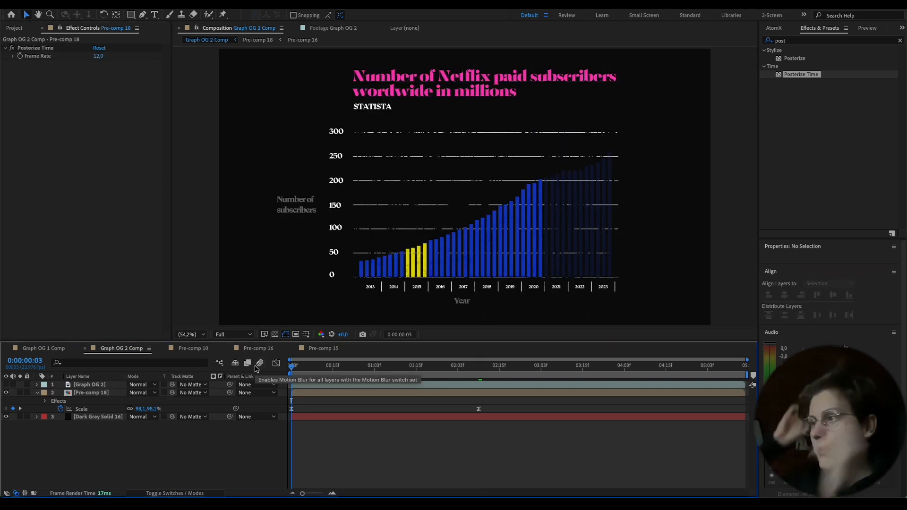
Play the graph animation from the start with the Graph OG 2 reference hidden, and collapse Pre-comp 18's properties.
{"action": "key", "text": "space"}
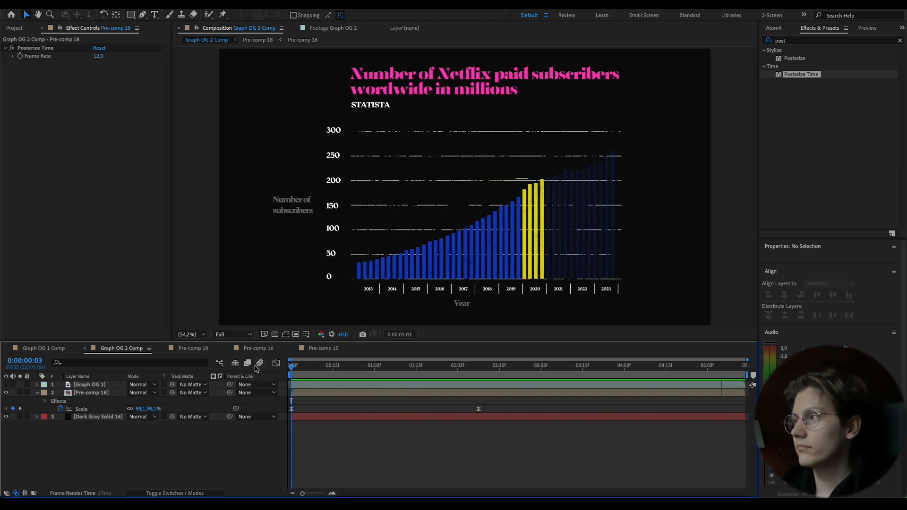
{"action": "left_click", "coordinate": [37, 392]}
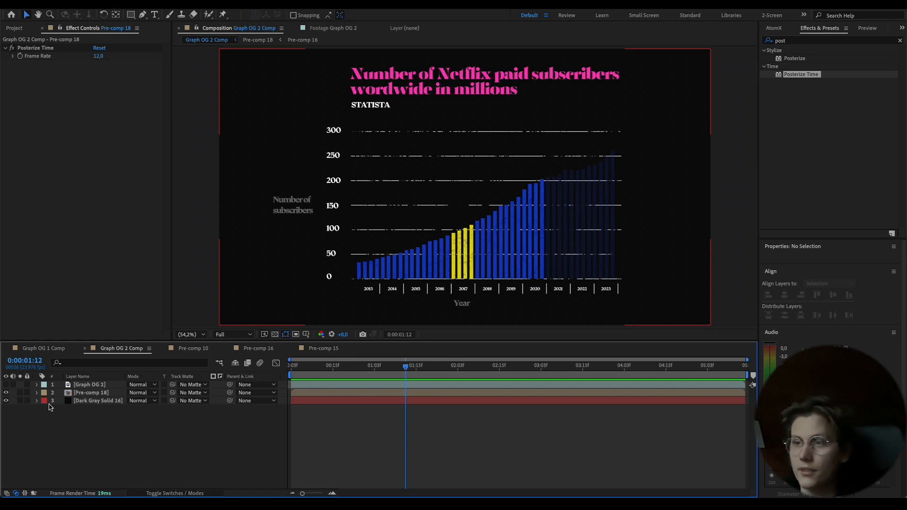